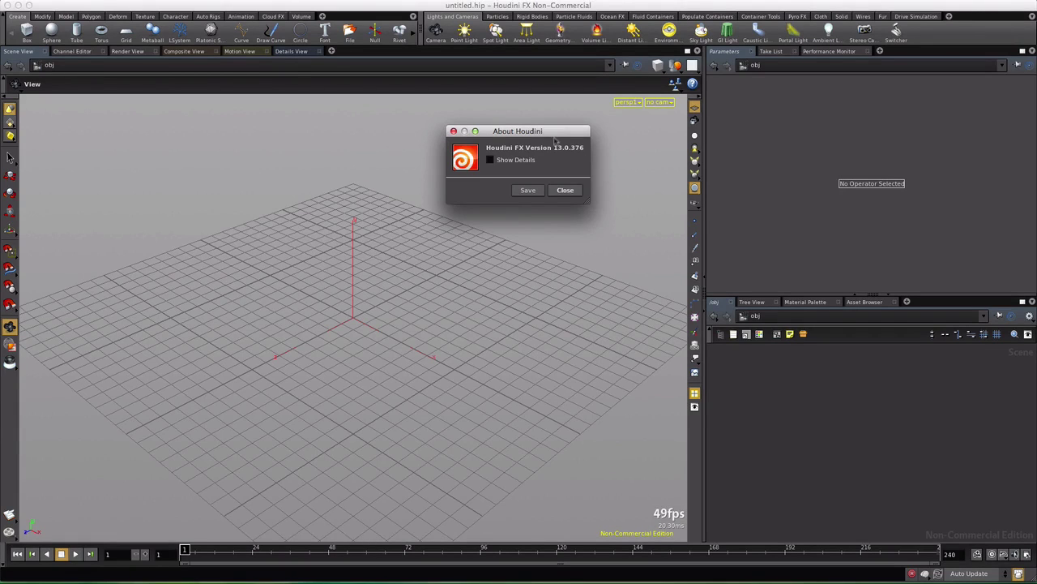
Step: Close the Houdini FX 13.0.376 About window to reveal the empty untitled scene
{"action": "left_click_drag", "start_coordinate": [555, 133], "coordinate": [573, 136]}
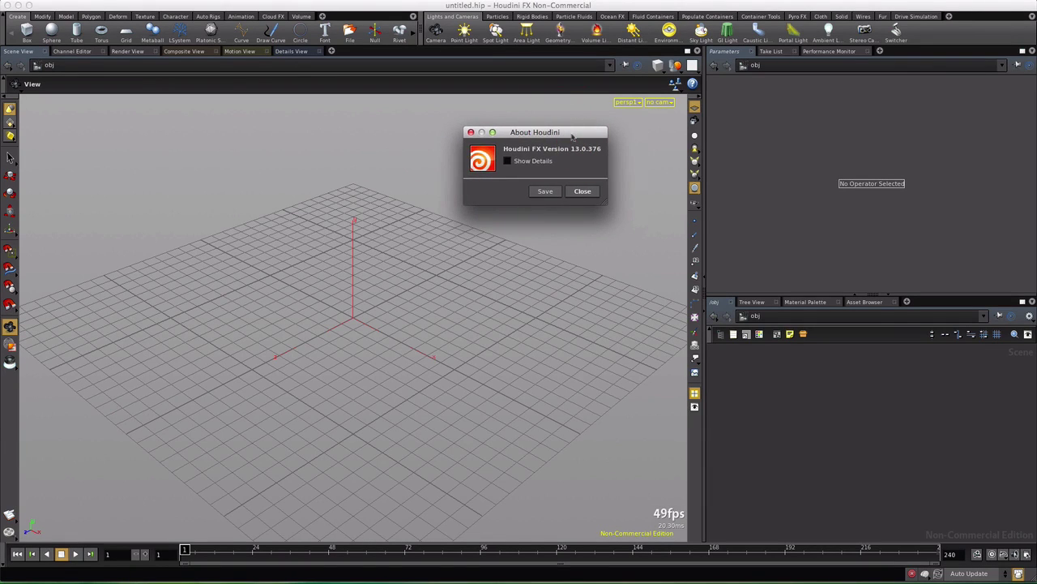
{"action": "left_click", "coordinate": [583, 191]}
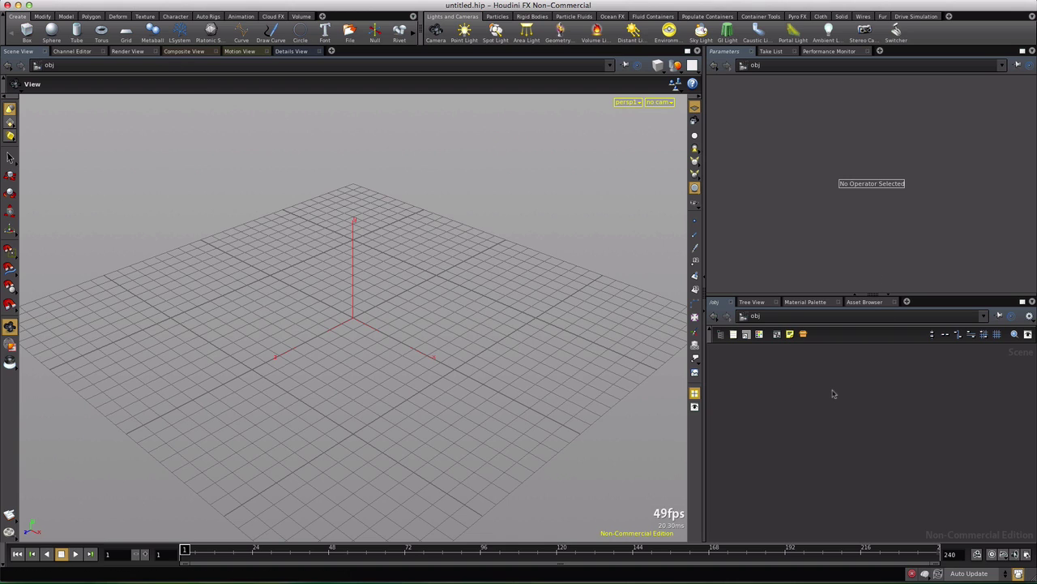
Step: Create a geo1 Geometry object and delete its default file1 node inside
{"action": "key", "text": "Tab"}
{"action": "type", "text": "geo"}
{"action": "key", "text": "Return"}
{"action": "left_click", "coordinate": [832, 392]}
{"action": "double_click", "coordinate": [818, 394]}
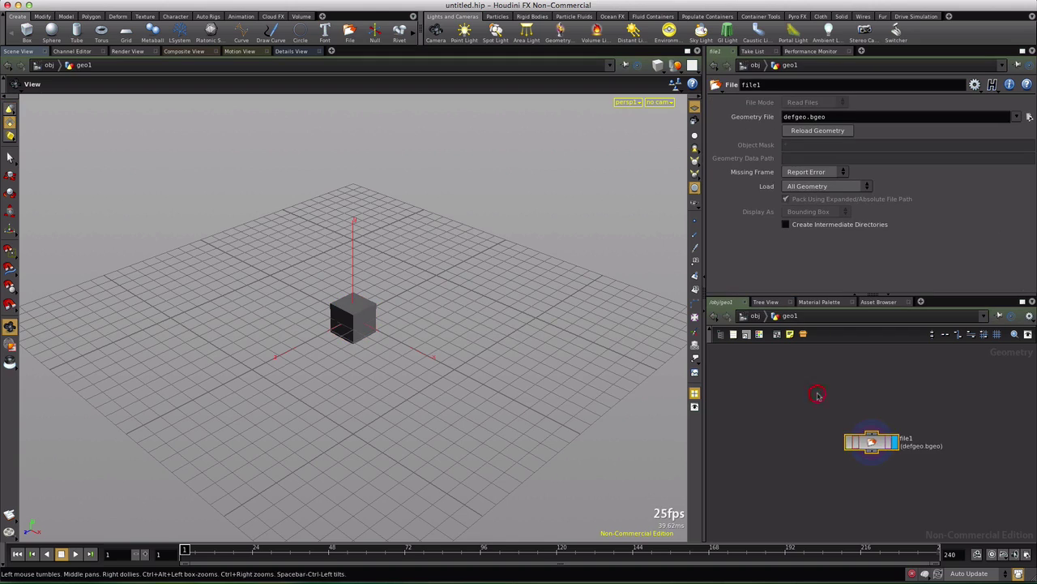
{"action": "key", "text": "Delete"}
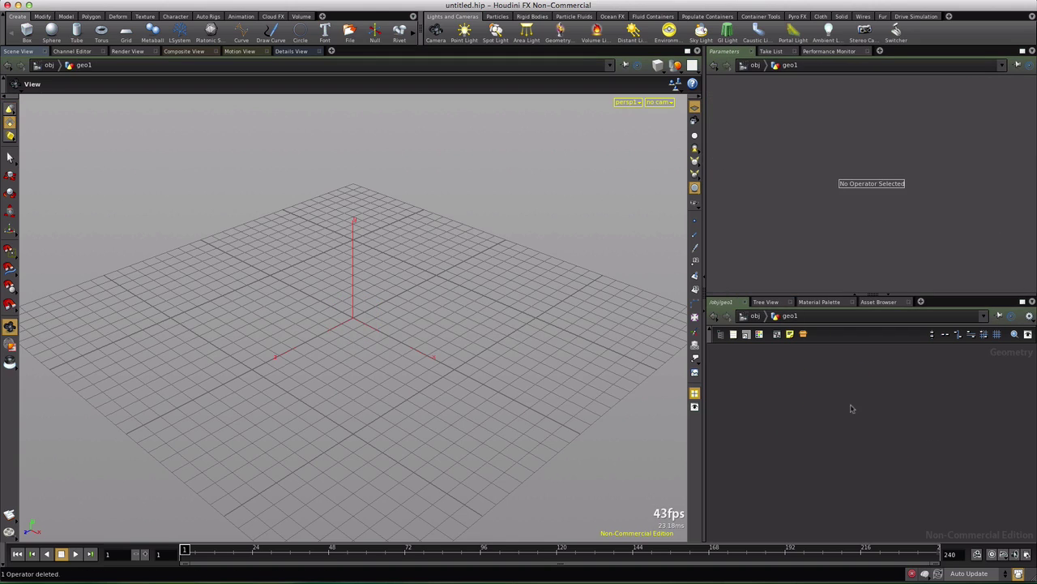
Step: Add a Line SOP inside geo1 with 100 points
{"action": "key", "text": "Tab"}
{"action": "type", "text": "line"}
{"action": "key", "text": "Return"}
{"action": "left_click", "coordinate": [786, 403]}
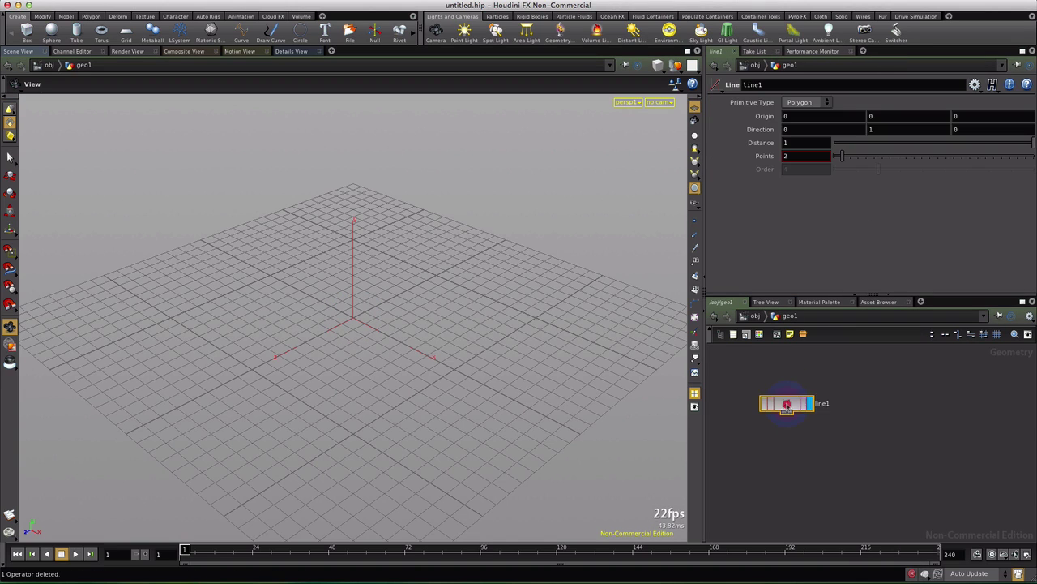
{"action": "left_click", "coordinate": [774, 155]}
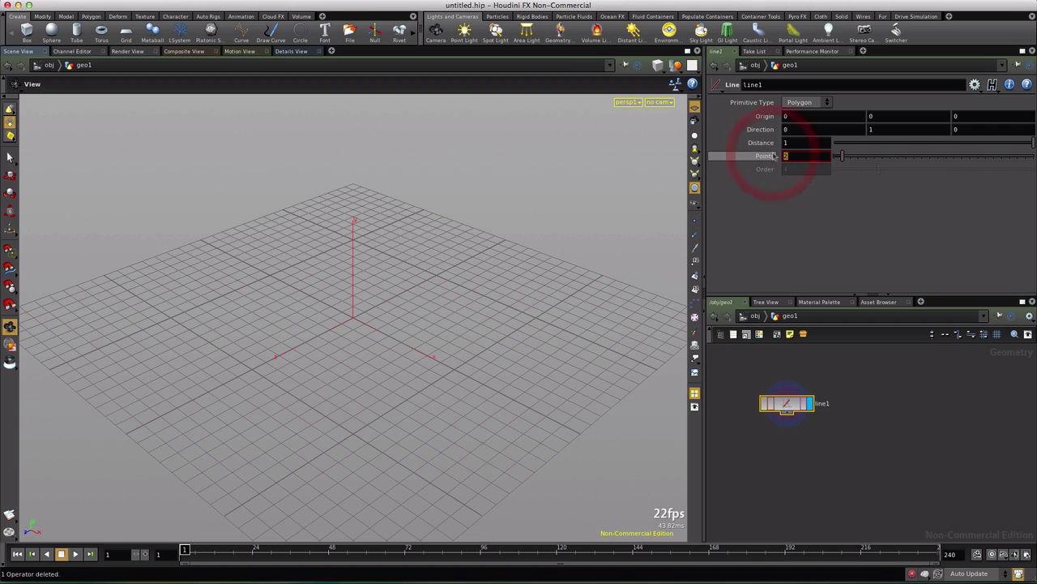
{"action": "key", "text": "Return"}
Step: Set geo1's Y scale to 10 at object level to make the line tall
{"action": "left_click", "coordinate": [714, 315]}
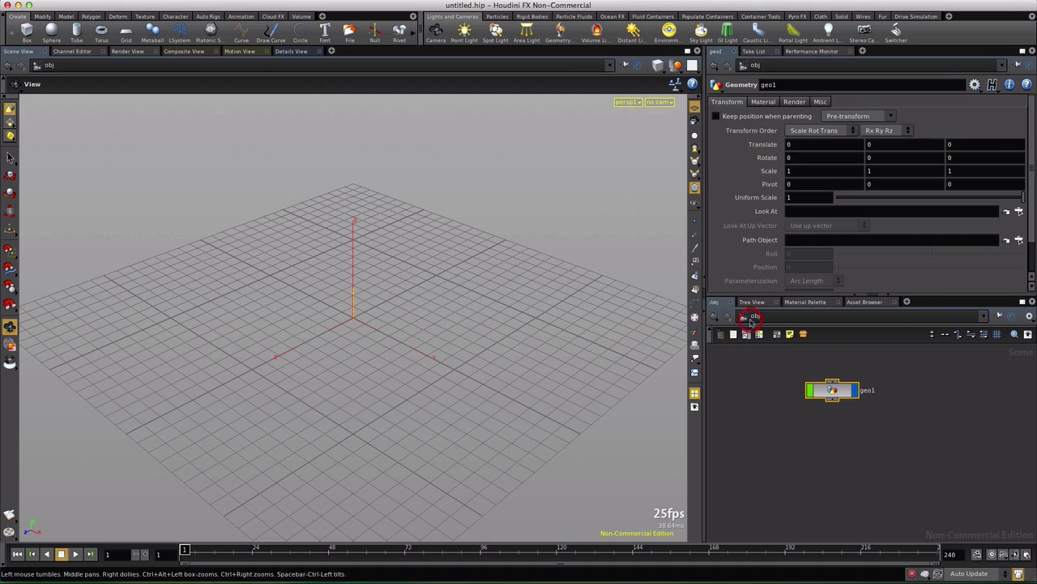
{"action": "left_click", "coordinate": [832, 389]}
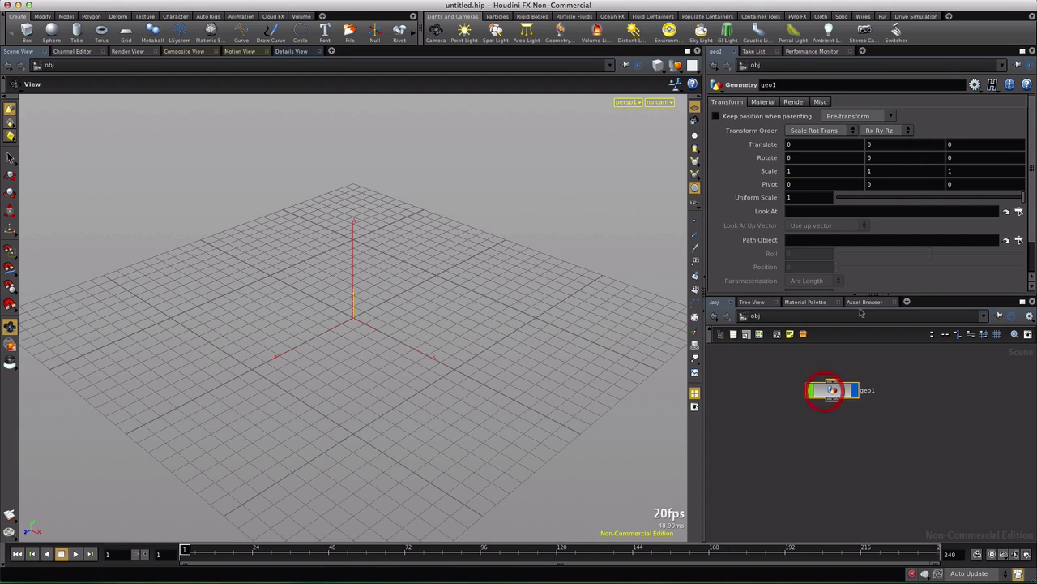
{"action": "left_click", "coordinate": [873, 170]}
{"action": "type", "text": "0"}
{"action": "key", "text": "Return"}
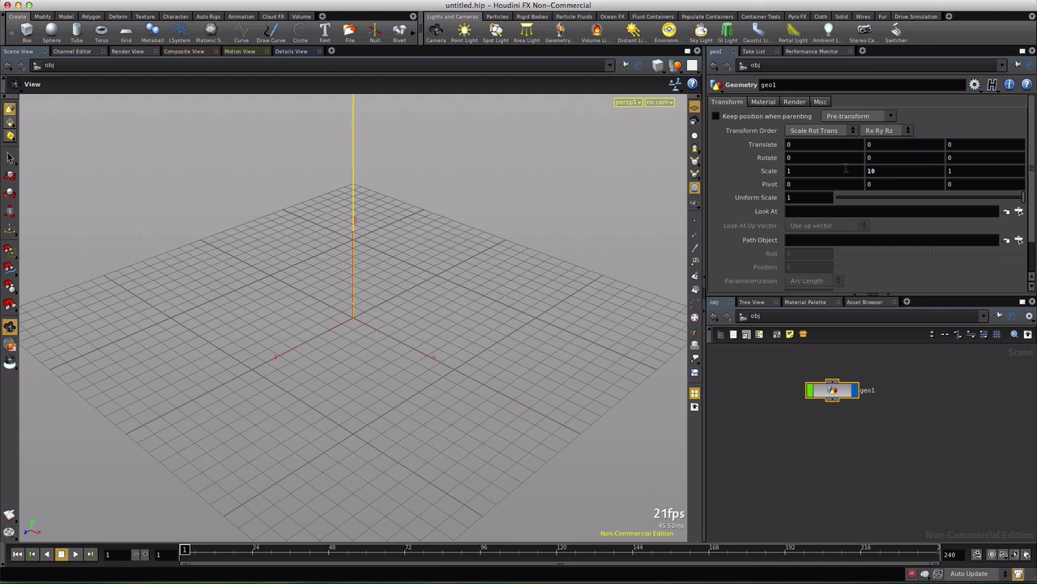
{"action": "mouse_move", "coordinate": [359, 350]}
{"action": "left_mouse_down"}
{"action": "mouse_move", "coordinate": [389, 313]}
{"action": "mouse_move", "coordinate": [367, 312]}
{"action": "mouse_move", "coordinate": [398, 433]}
{"action": "mouse_move", "coordinate": [361, 449]}
{"action": "mouse_move", "coordinate": [370, 430]}
{"action": "left_mouse_up"}
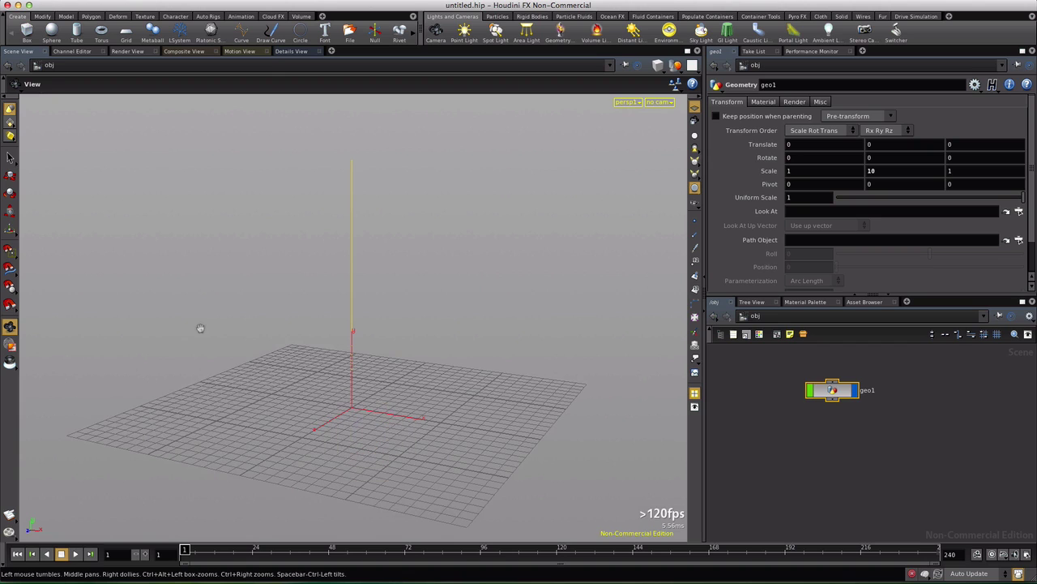
Step: Add a sphere and a box, move the box to X −2.12 and the sphere to X 2.06, and scale the sphere to 0.7
{"action": "left_click", "coordinate": [51, 32], "text": "ctrl"}
{"action": "left_click", "coordinate": [27, 31], "text": "ctrl"}
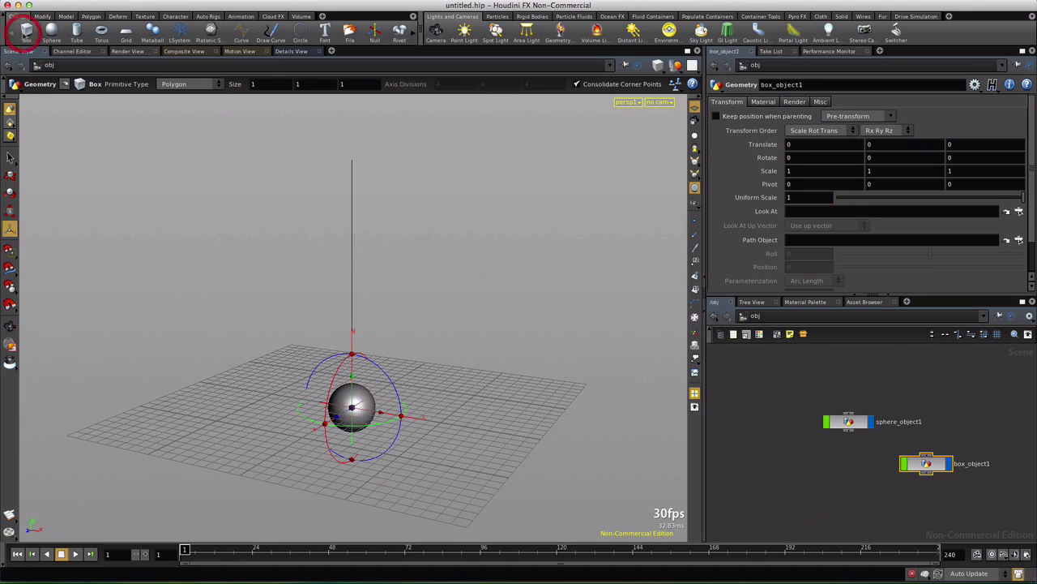
{"action": "left_click_drag", "start_coordinate": [379, 413], "coordinate": [413, 415]}
{"action": "left_click", "coordinate": [364, 411]}
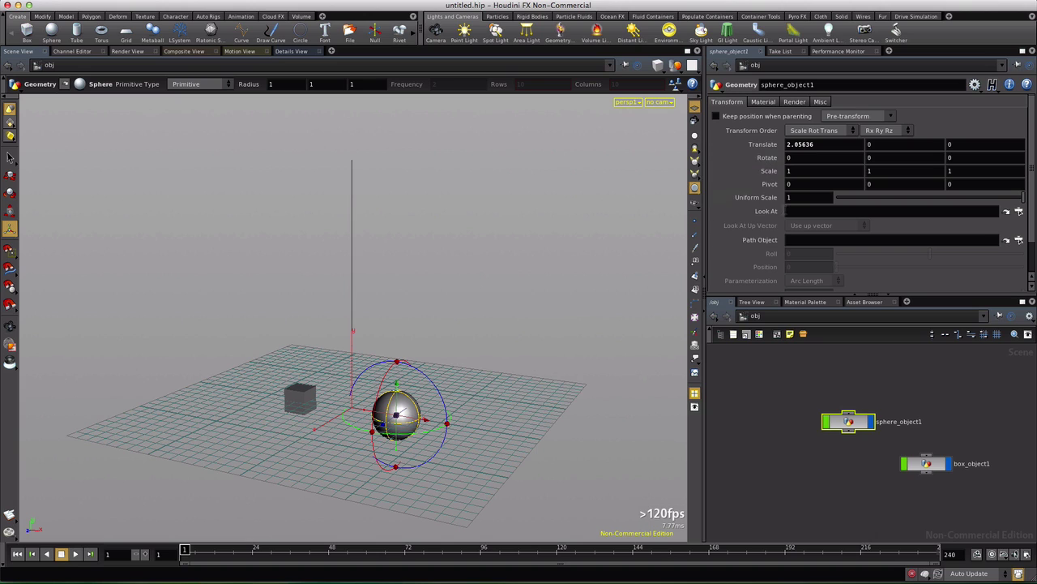
{"action": "middle_click_drag", "start_coordinate": [776, 171], "coordinate": [749, 169]}
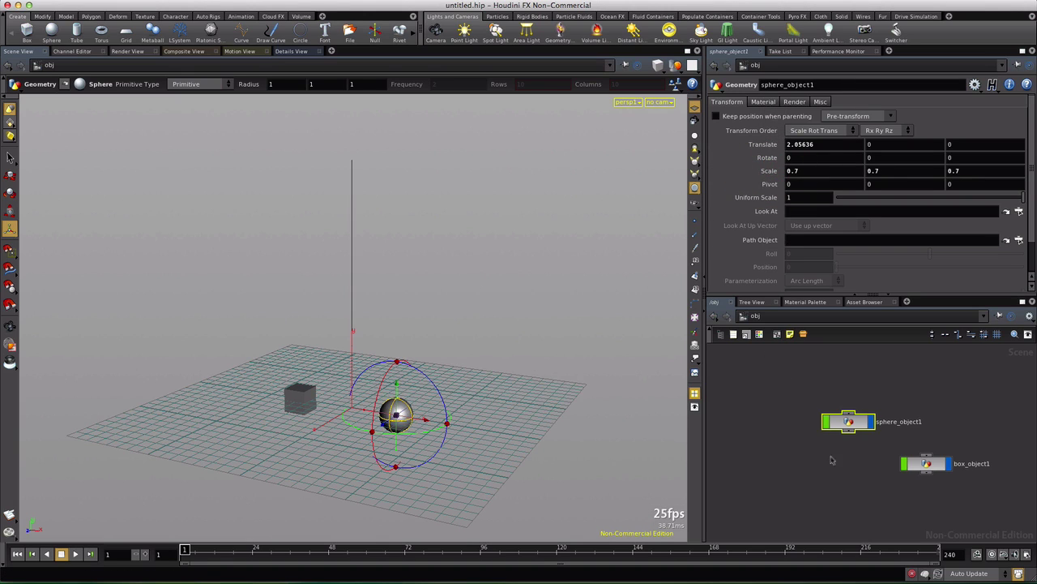
Step: From the /shop network, drop the red shader on the box and blue on the sphere
{"action": "left_click", "coordinate": [747, 316]}
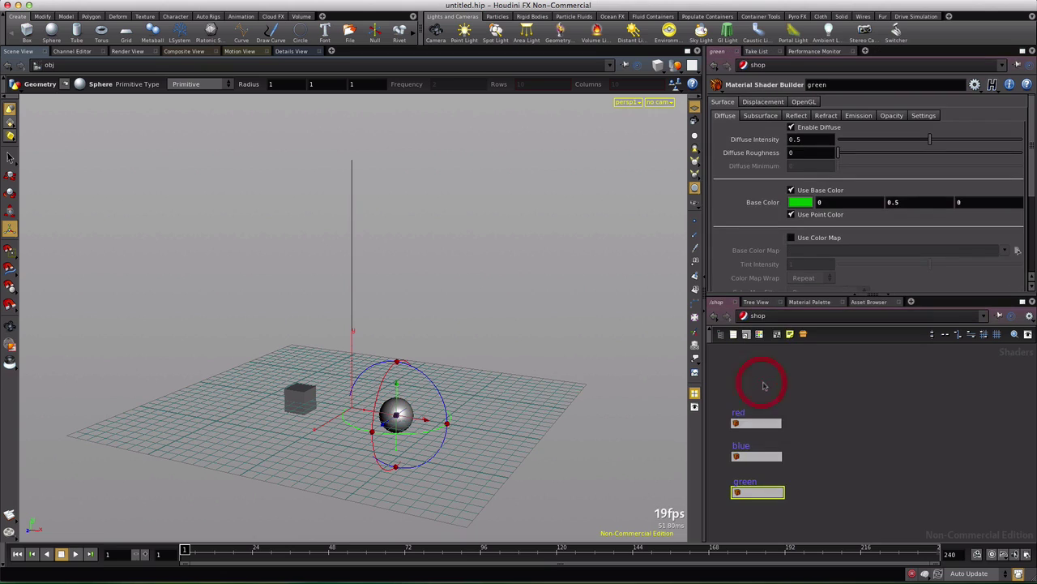
{"action": "left_click", "coordinate": [766, 382]}
{"action": "left_click_drag", "start_coordinate": [354, 383], "coordinate": [301, 397]}
{"action": "left_click_drag", "start_coordinate": [758, 457], "coordinate": [403, 418]}
{"action": "left_click", "coordinate": [745, 317]}
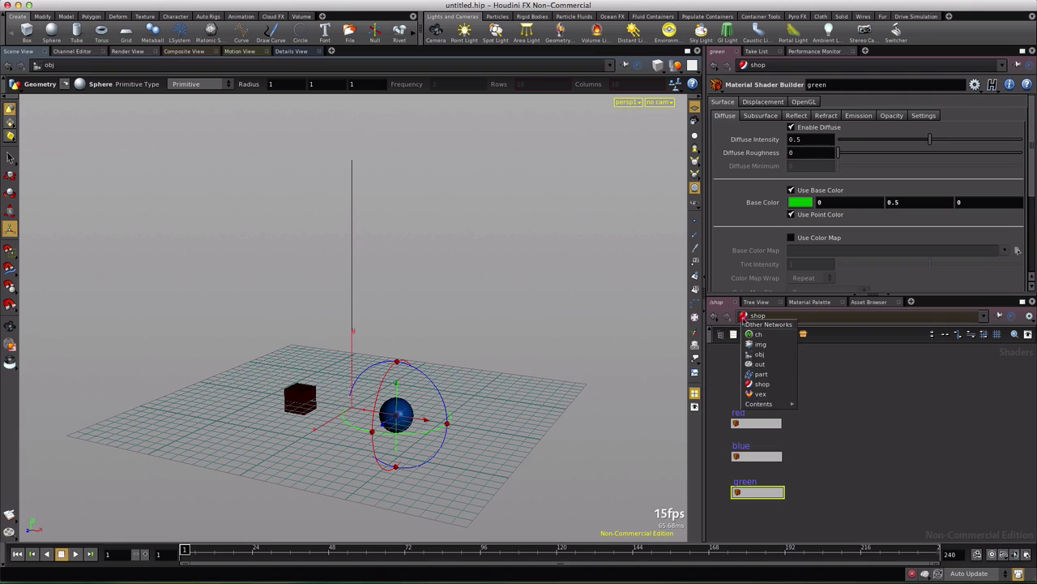
{"action": "left_click", "coordinate": [748, 362]}
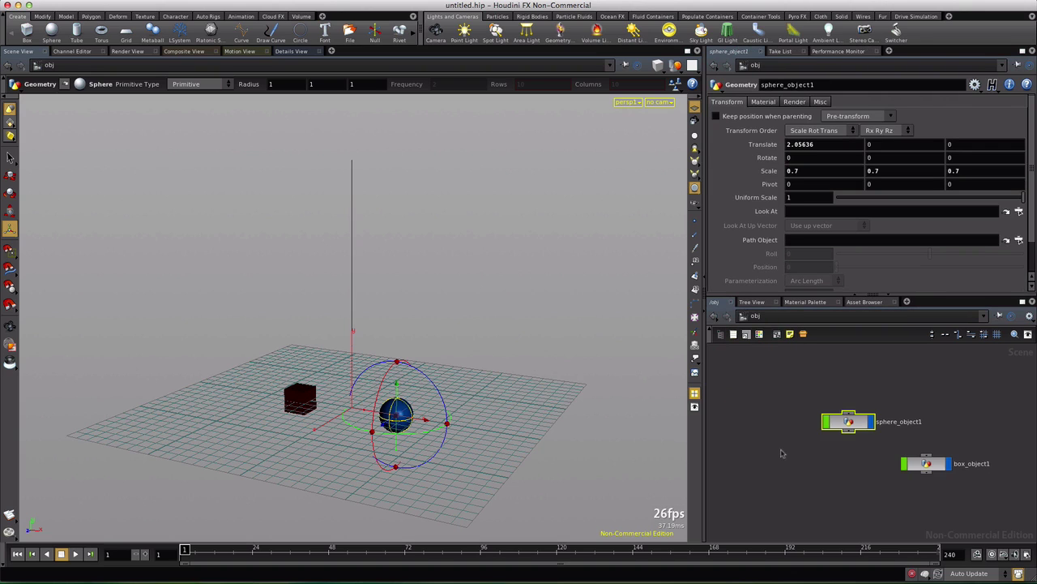
Step: Rename the geo1 line object to 'path'
{"action": "left_click_drag", "start_coordinate": [848, 426], "coordinate": [845, 459]}
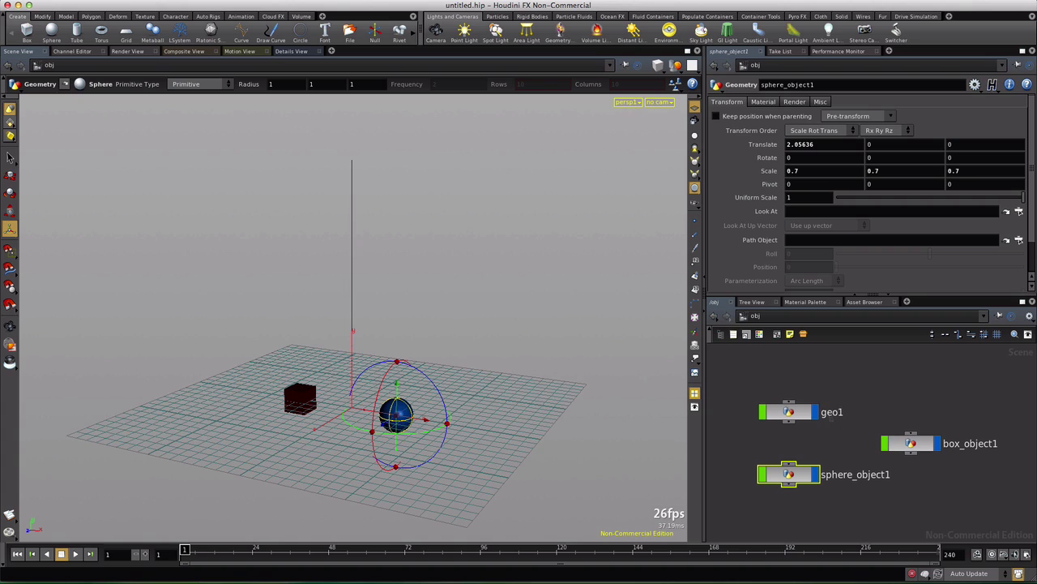
{"action": "double_click", "coordinate": [832, 412]}
{"action": "type", "text": "p"}
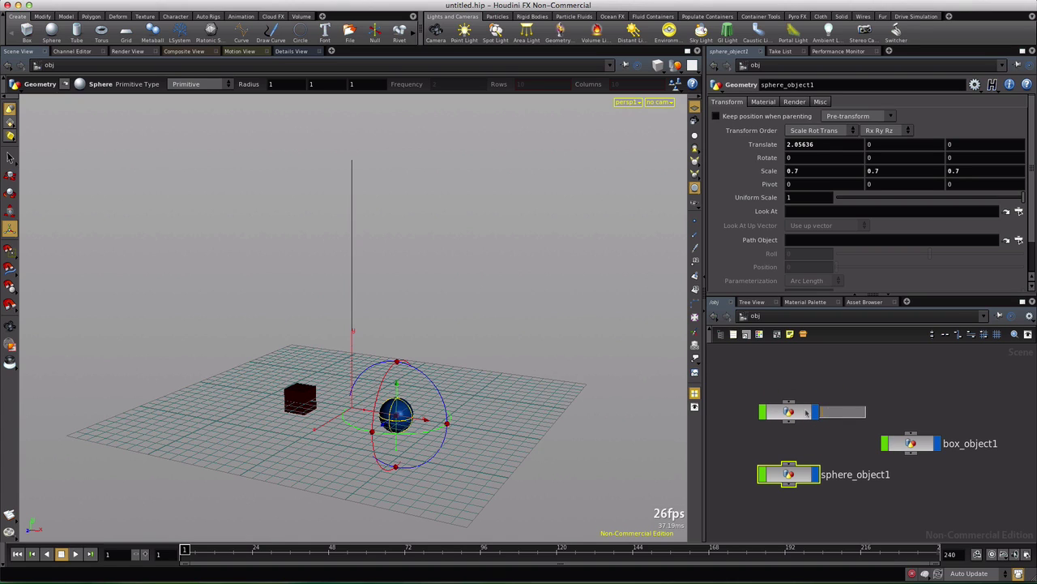
{"action": "type", "text": "ath"}
{"action": "key", "text": "Return"}
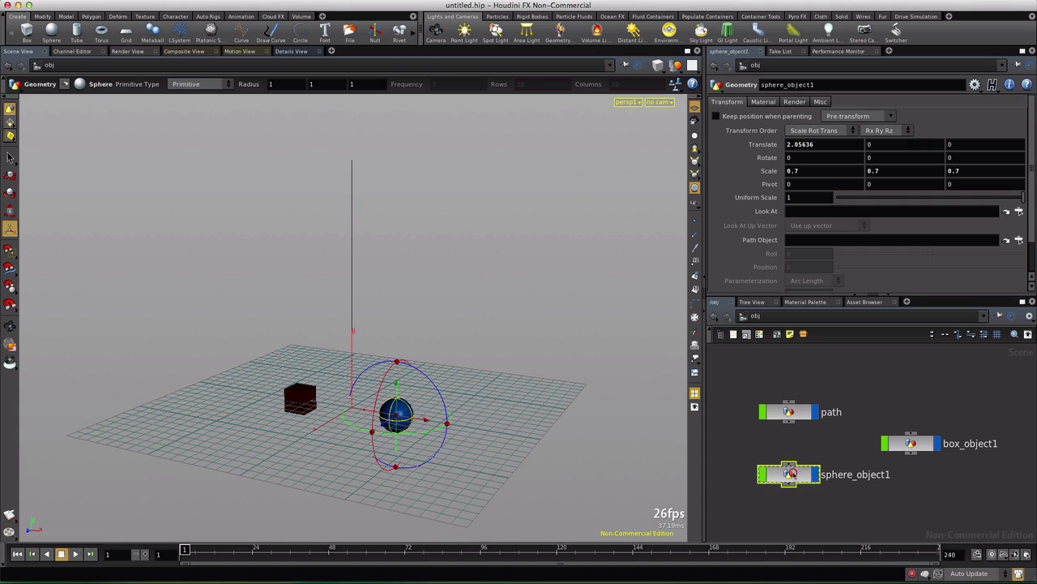
Step: Set the Path Object of both sphere_object1 and box_object1 to /obj/path
{"action": "left_click", "coordinate": [1018, 240]}
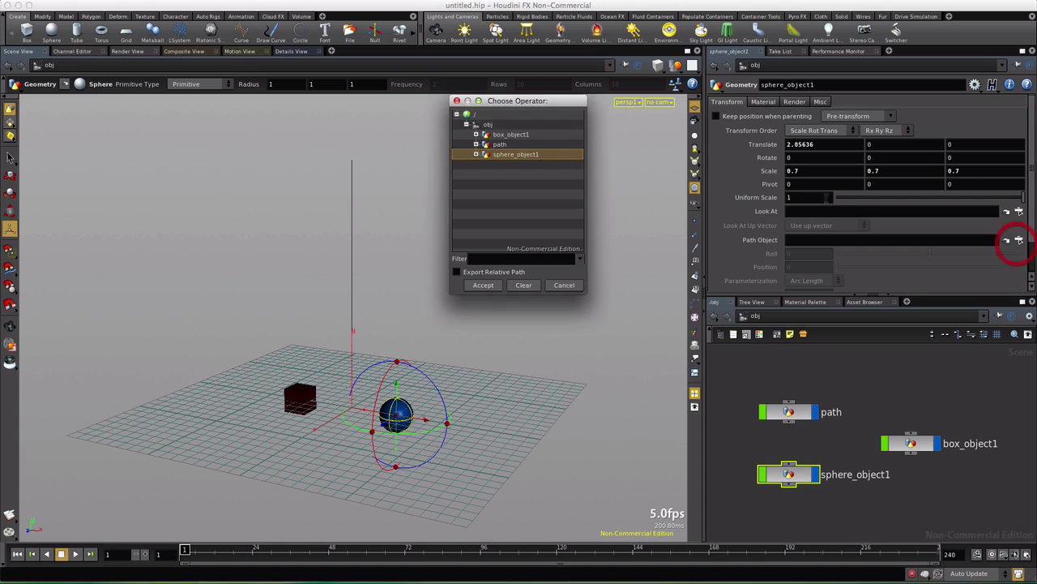
{"action": "left_click", "coordinate": [496, 144]}
{"action": "left_click", "coordinate": [483, 284]}
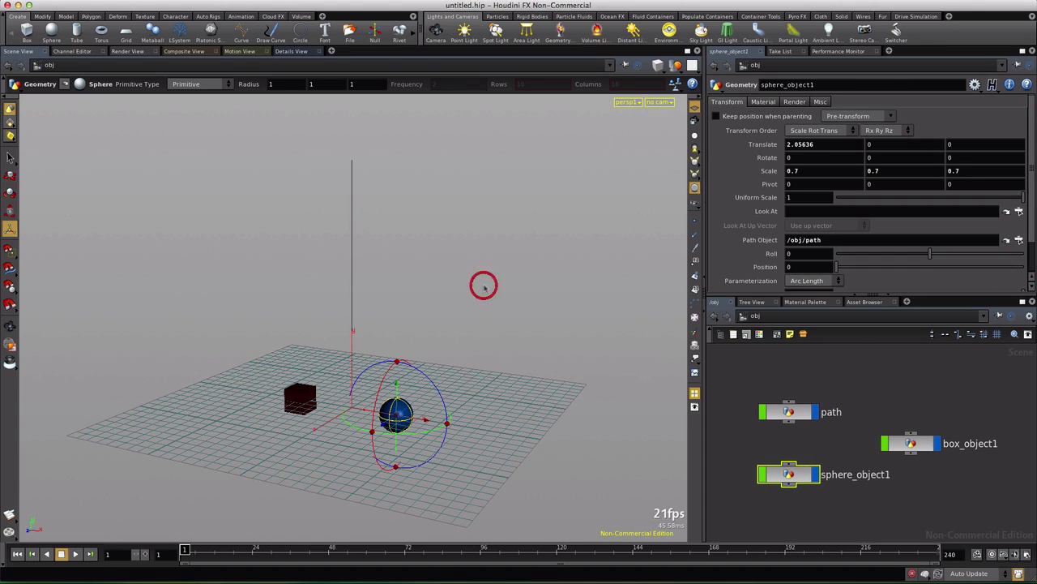
{"action": "left_click", "coordinate": [927, 443]}
{"action": "left_click", "coordinate": [1019, 240]}
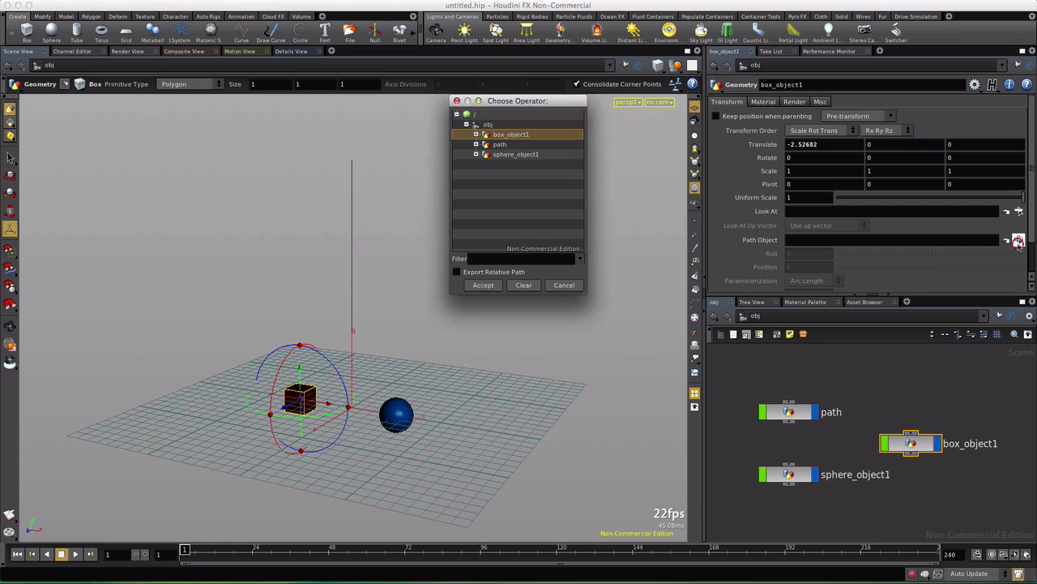
{"action": "left_click", "coordinate": [500, 144]}
{"action": "left_click", "coordinate": [478, 285]}
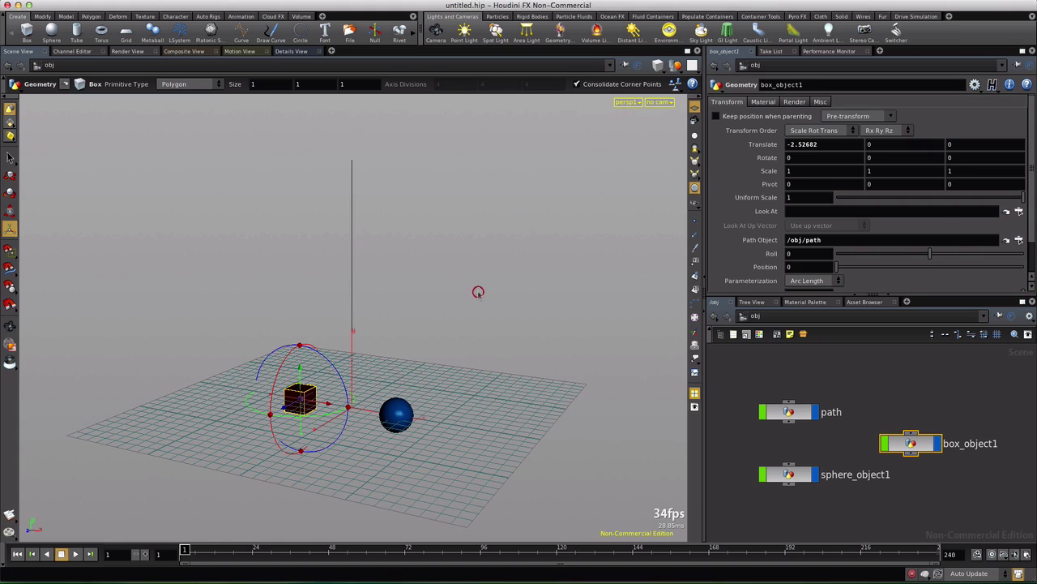
{"action": "left_click", "coordinate": [813, 368]}
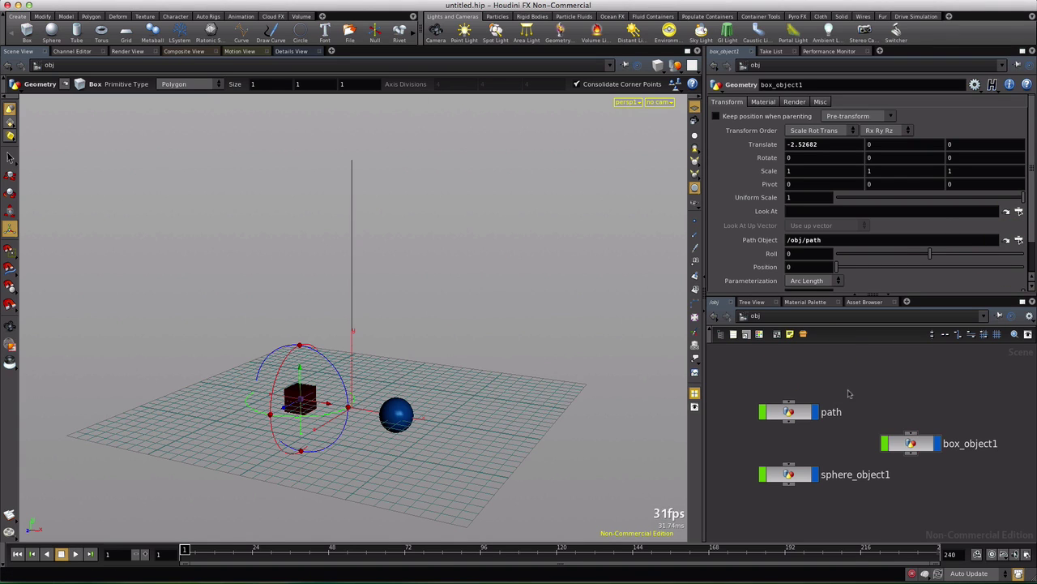
Step: Start creating a CHOP Network node from the Tab menu
{"action": "key", "text": "Tab"}
{"action": "key", "text": "Escape"}
{"action": "key", "text": "Tab"}
Step: Place chopnet1, add a File CHOP inside, and paste two copies as file2 and file3
{"action": "left_click", "coordinate": [887, 397]}
{"action": "double_click", "coordinate": [896, 400]}
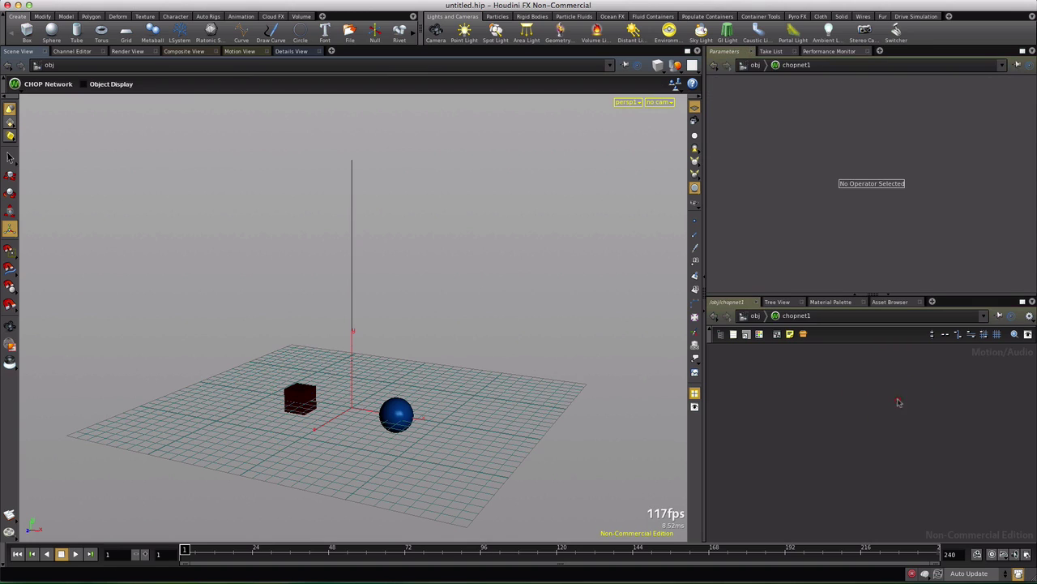
{"action": "key", "text": "Tab"}
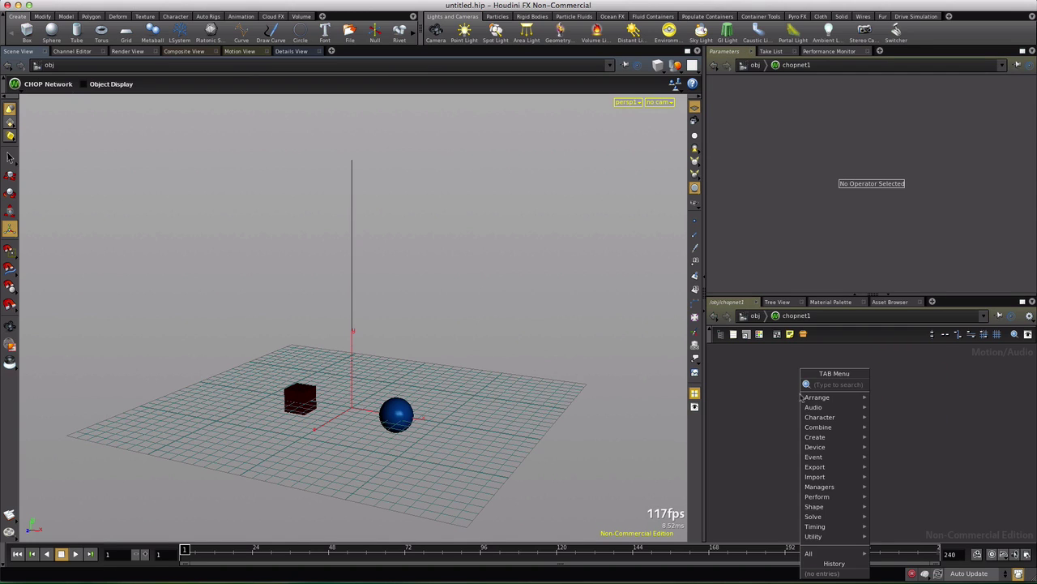
{"action": "type", "text": "File"}
{"action": "left_click", "coordinate": [881, 385]}
{"action": "left_click", "coordinate": [805, 381]}
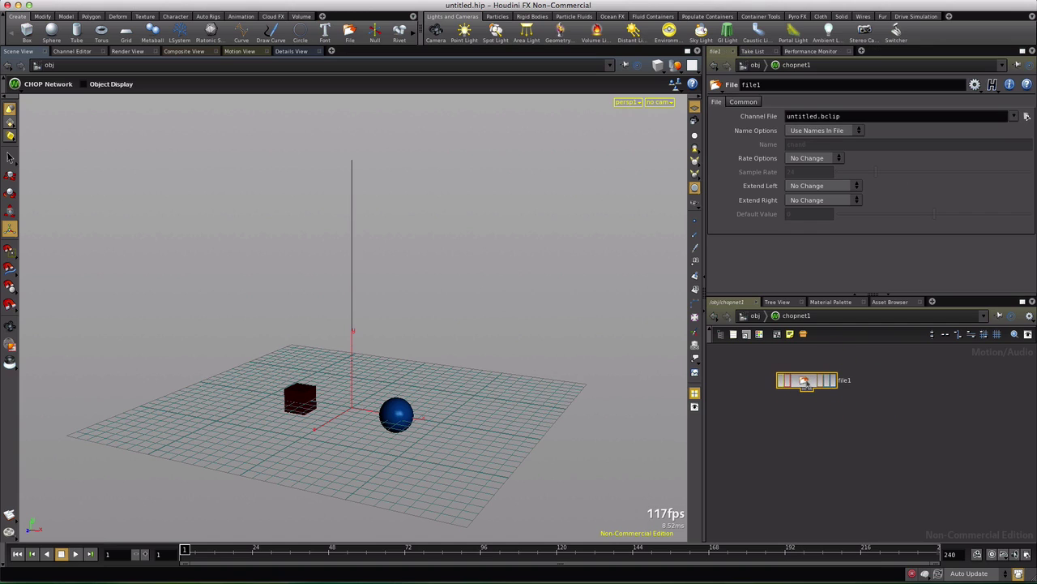
{"action": "key", "text": "ctrl+v"}
{"action": "key", "text": "ctrl+v"}
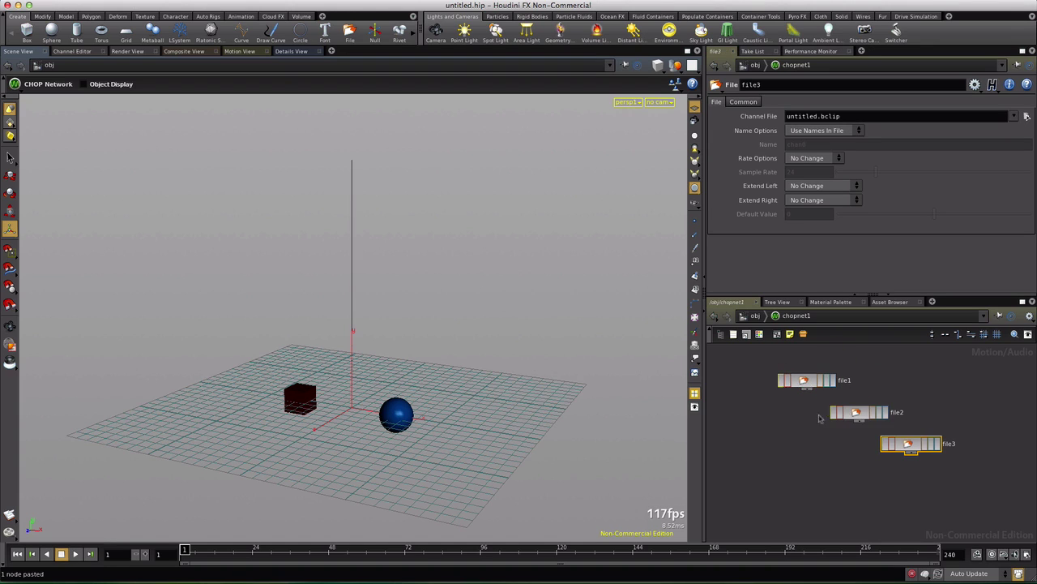
Step: Arrange file1, file2 and file3 in a triangle layout
{"action": "left_click_drag", "start_coordinate": [804, 381], "coordinate": [784, 403]}
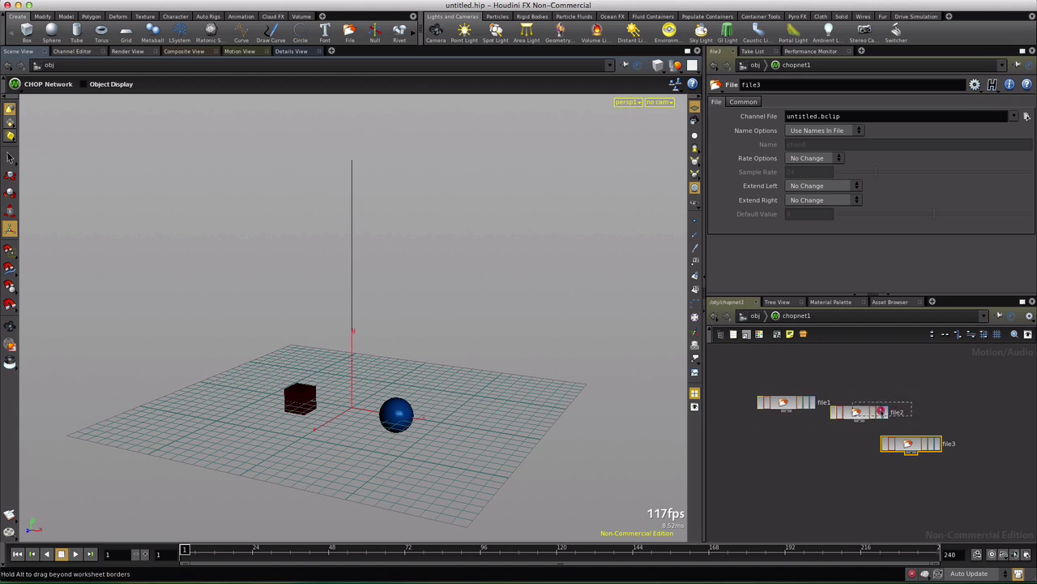
{"action": "left_click_drag", "start_coordinate": [945, 412], "coordinate": [945, 410]}
{"action": "left_click_drag", "start_coordinate": [911, 444], "coordinate": [863, 366]}
{"action": "left_click_drag", "start_coordinate": [940, 404], "coordinate": [947, 406]}
{"action": "left_click", "coordinate": [786, 403]}
{"action": "left_click_drag", "start_coordinate": [787, 403], "coordinate": [778, 402]}
{"action": "left_click_drag", "start_coordinate": [942, 405], "coordinate": [933, 404]}
{"action": "left_click", "coordinate": [774, 403]}
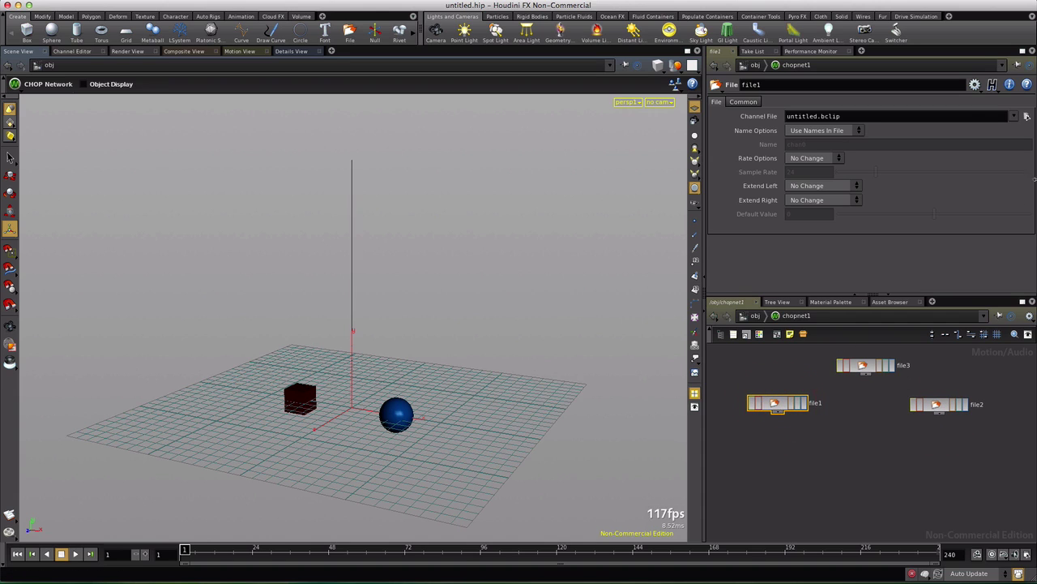
Step: Load rch_52_loop_1i_kick.wav from the Houdini Prepped music folder into file1
{"action": "left_click", "coordinate": [1026, 116]}
{"action": "left_click", "coordinate": [387, 243]}
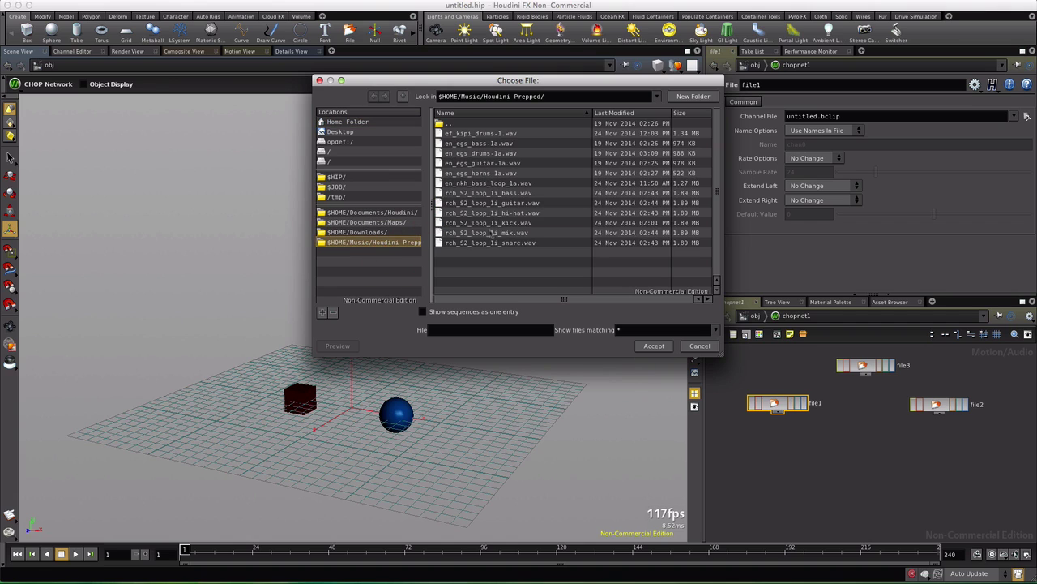
{"action": "left_click", "coordinate": [496, 222]}
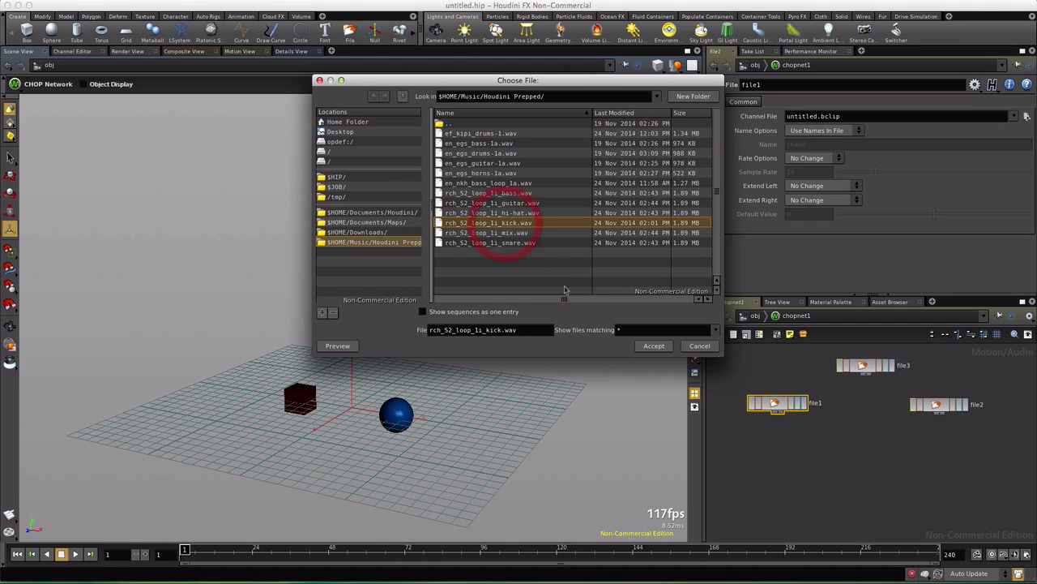
{"action": "left_click", "coordinate": [653, 346]}
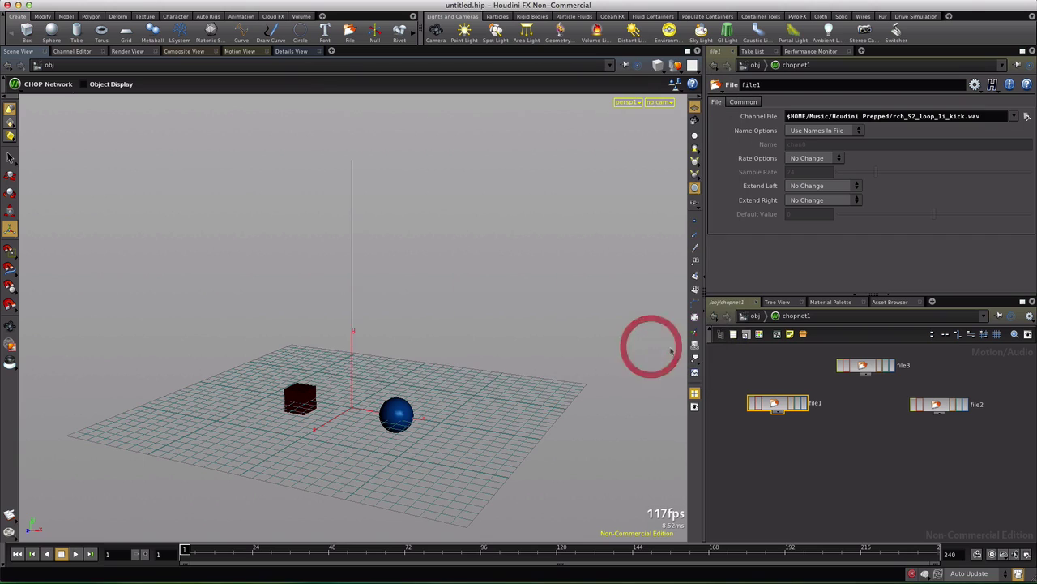
Step: Load the snare loop WAV into file2
{"action": "left_click", "coordinate": [938, 405]}
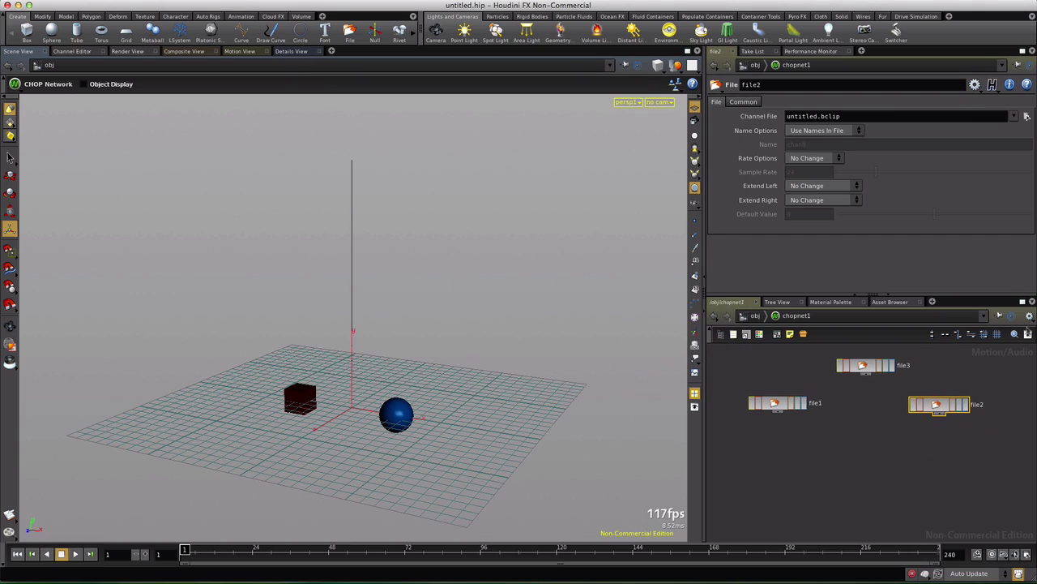
{"action": "left_click", "coordinate": [1026, 117]}
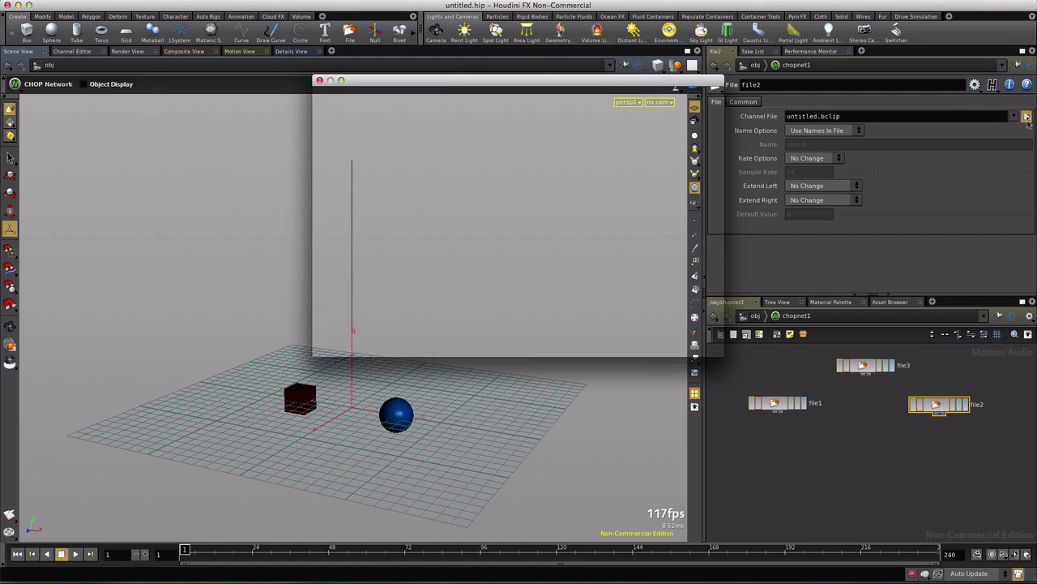
{"action": "left_click", "coordinate": [490, 243]}
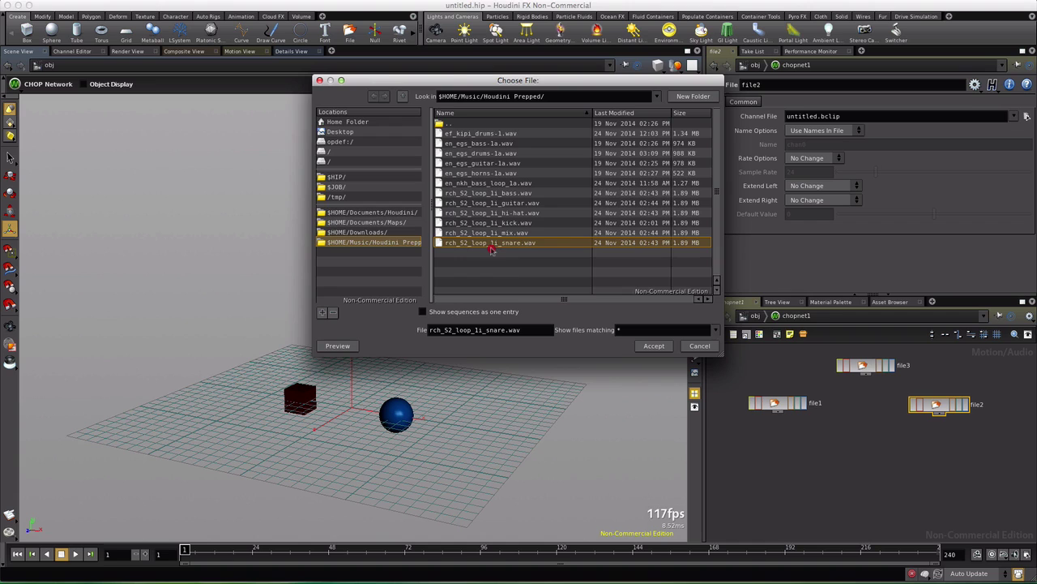
{"action": "left_click", "coordinate": [654, 346]}
Step: Choose rch_52_loop_1i_mix.wav as file3's channel file
{"action": "left_click", "coordinate": [866, 366]}
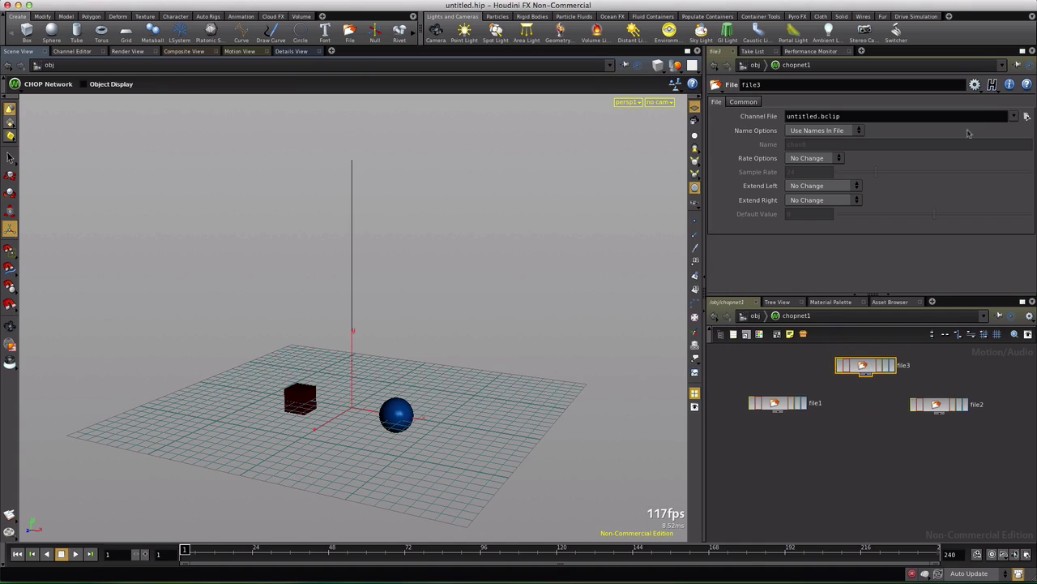
{"action": "left_click", "coordinate": [1026, 116]}
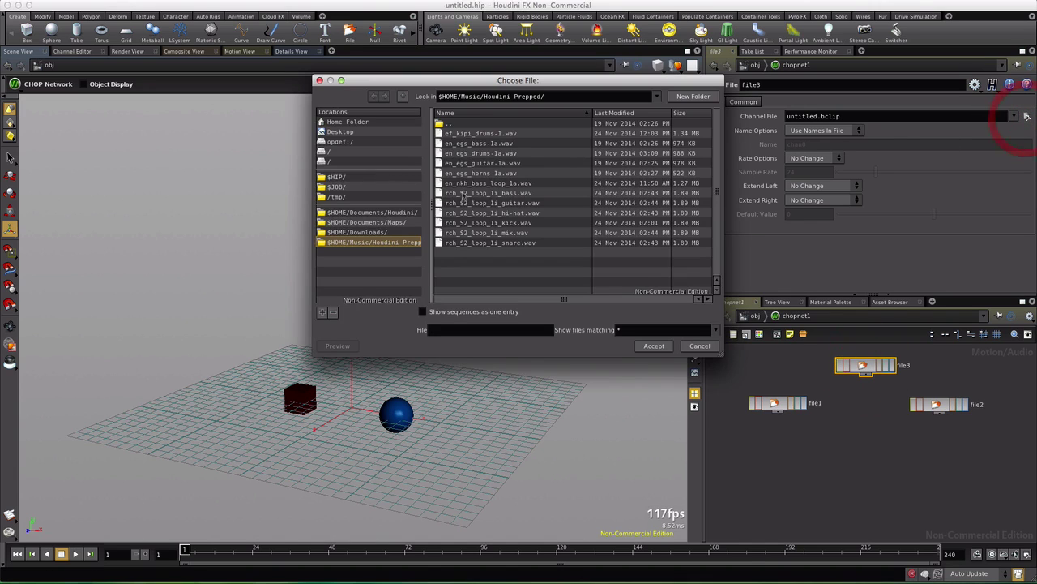
{"action": "left_click", "coordinate": [511, 234]}
Step: Accept the mix WAV for file3, then rename file1 to 'kick' and file2 to 'snare'
{"action": "left_click", "coordinate": [653, 346]}
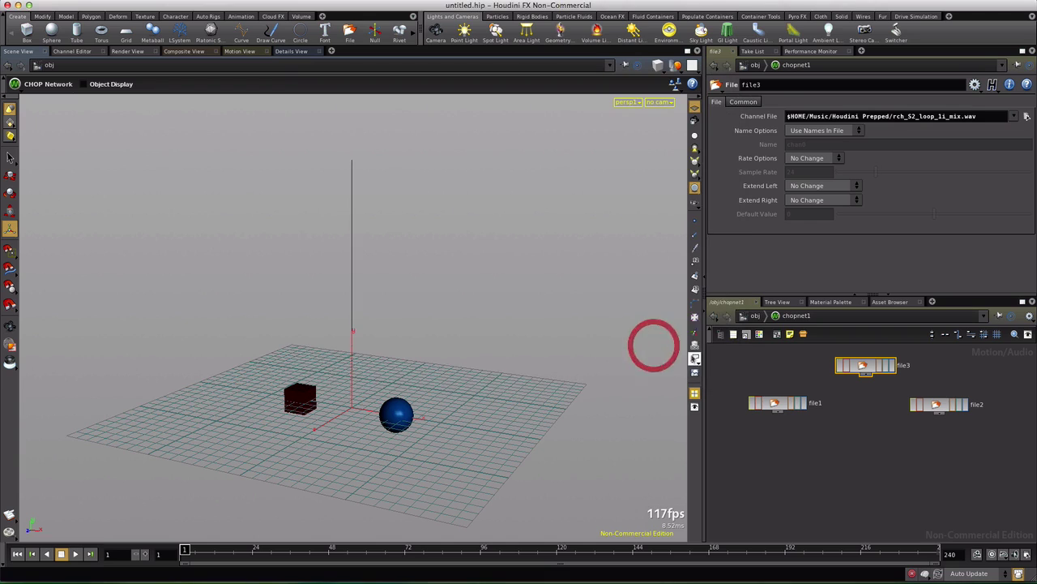
{"action": "left_click", "coordinate": [775, 405]}
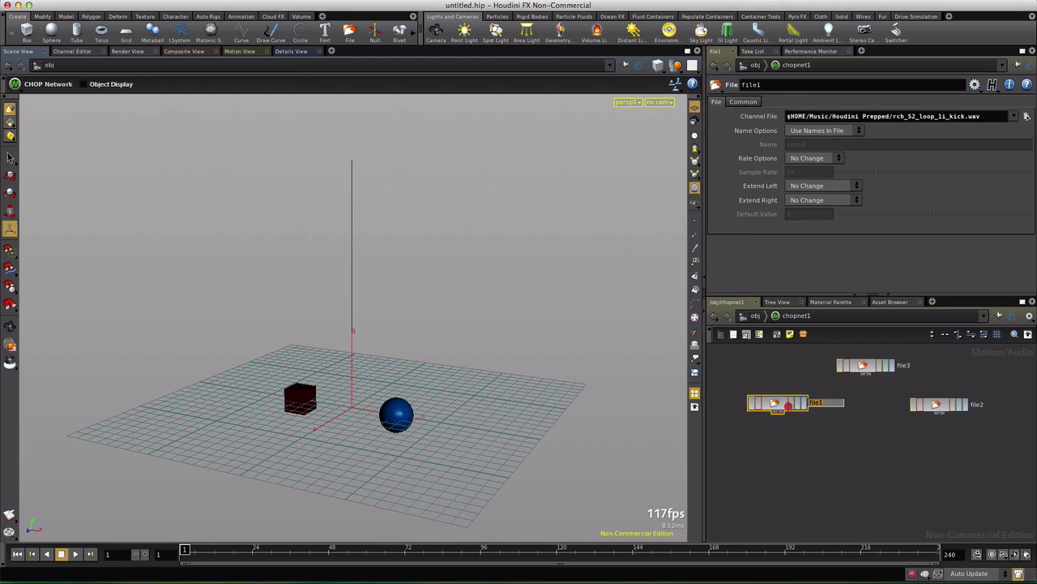
{"action": "left_click", "coordinate": [786, 405]}
{"action": "type", "text": "kick"}
{"action": "key", "text": "Return"}
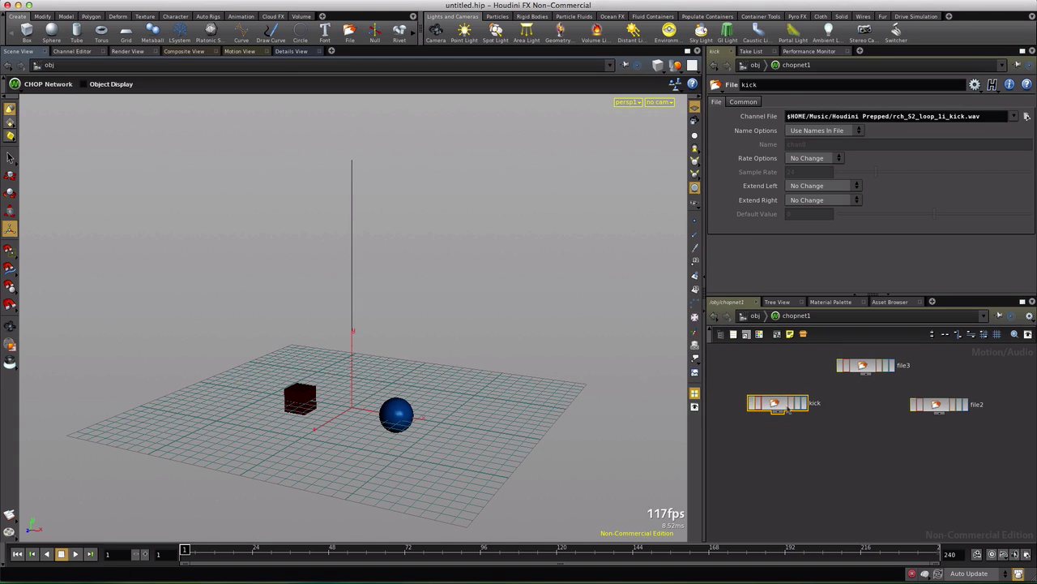
{"action": "double_click", "coordinate": [974, 404]}
{"action": "type", "text": "snare"}
{"action": "key", "text": "Return"}
Step: Rename file3 to 'Mix', correcting the mistyped 'Mic'
{"action": "mouse_move", "coordinate": [924, 409]}
{"action": "left_mouse_down"}
{"action": "mouse_move", "coordinate": [886, 404]}
{"action": "mouse_move", "coordinate": [909, 403]}
{"action": "left_mouse_up"}
{"action": "double_click", "coordinate": [902, 365]}
{"action": "type", "text": "Mic"}
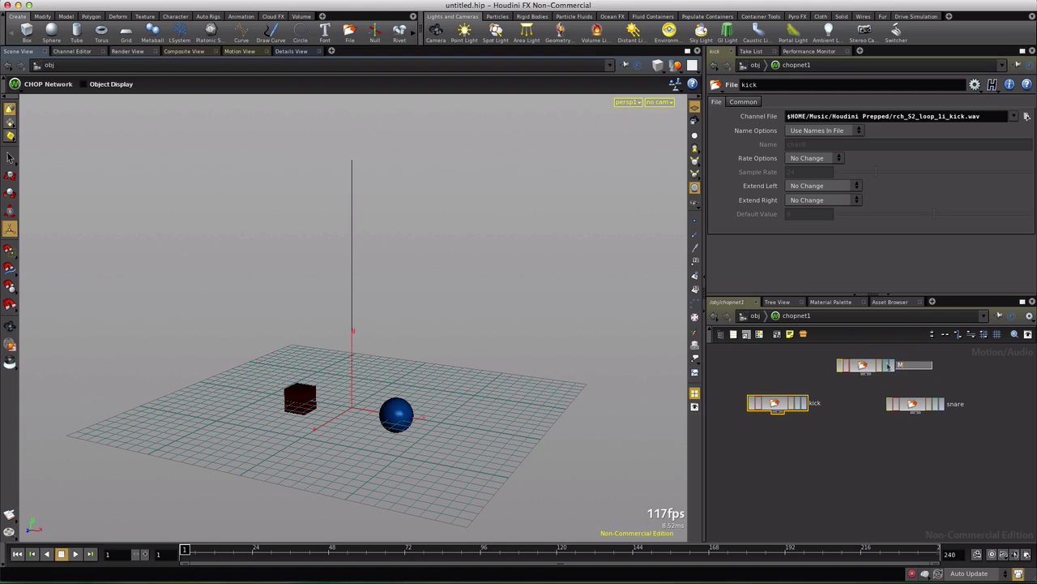
{"action": "key", "text": "Return"}
{"action": "double_click", "coordinate": [902, 365]}
{"action": "type", "text": "Mix"}
{"action": "key", "text": "Return"}
{"action": "left_click", "coordinate": [887, 479]}
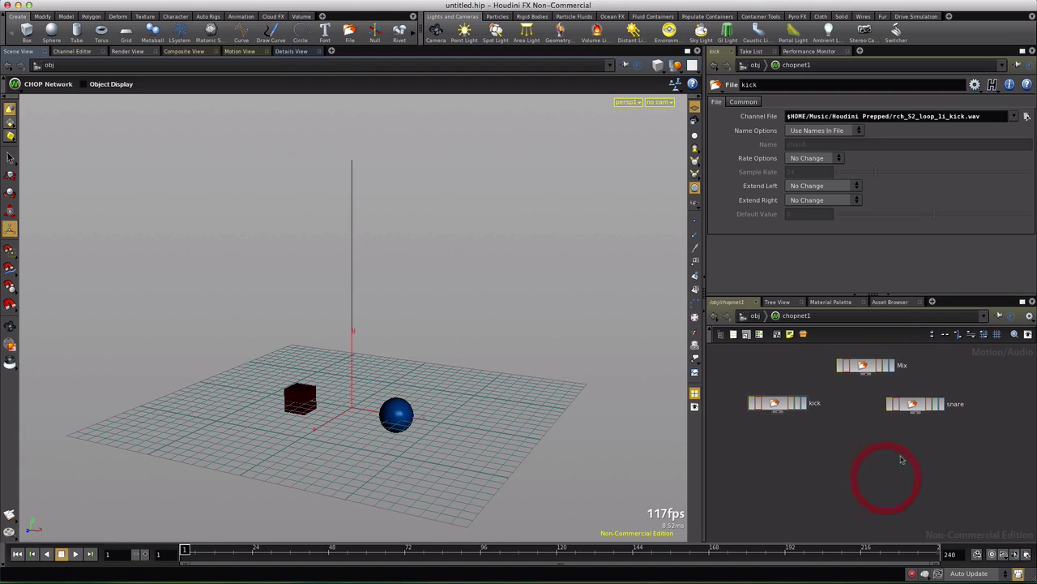
Step: Turn on Scrub in the Audio Panel with /obj/chopnet1/Mix as the audio CHOP
{"action": "left_click", "coordinate": [1015, 553]}
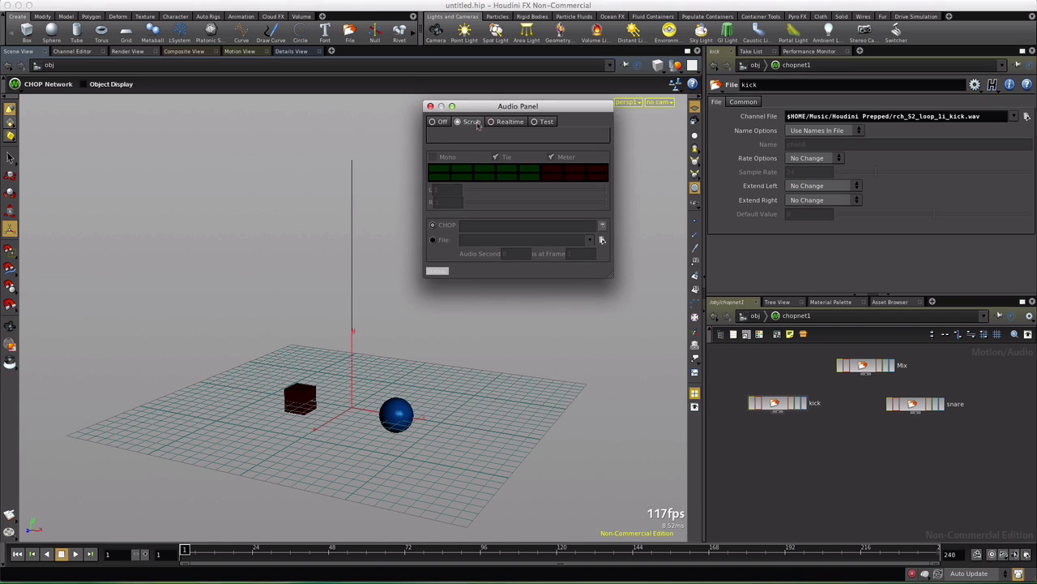
{"action": "left_click", "coordinate": [462, 121]}
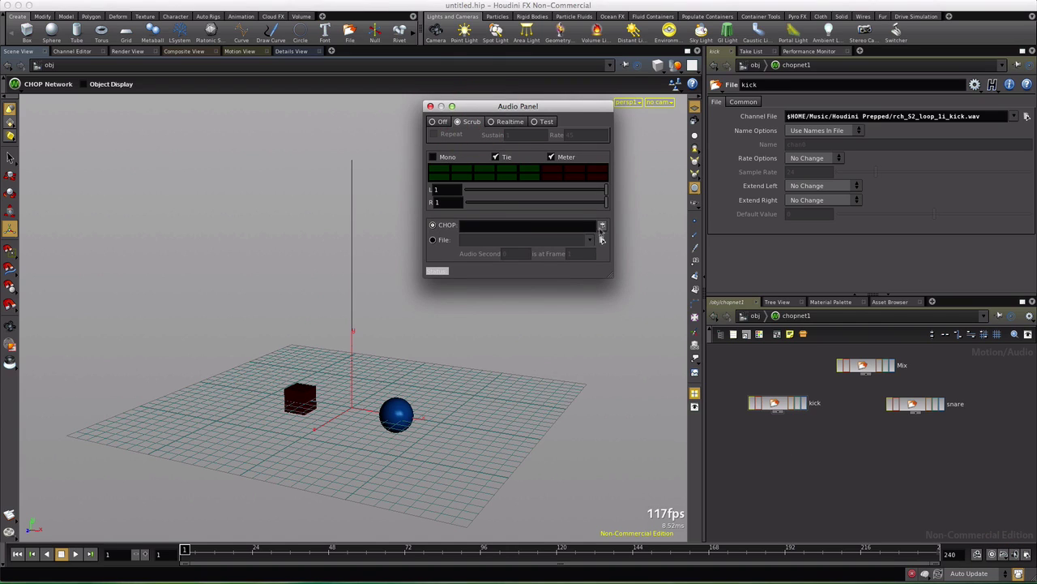
{"action": "left_click", "coordinate": [602, 225]}
{"action": "left_click", "coordinate": [467, 134]}
{"action": "left_click", "coordinate": [477, 145]}
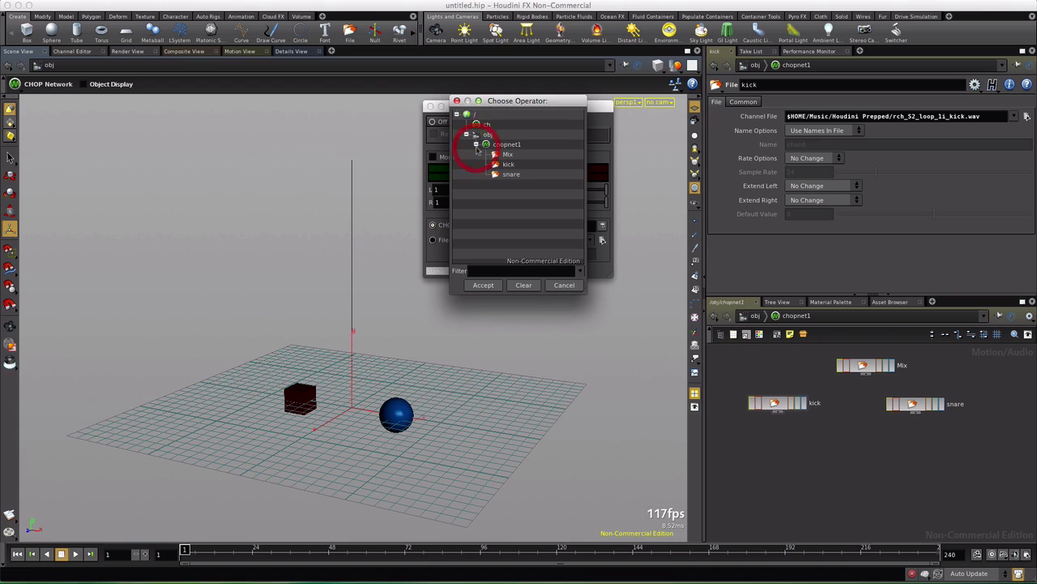
{"action": "left_click", "coordinate": [504, 154]}
{"action": "left_click", "coordinate": [484, 284]}
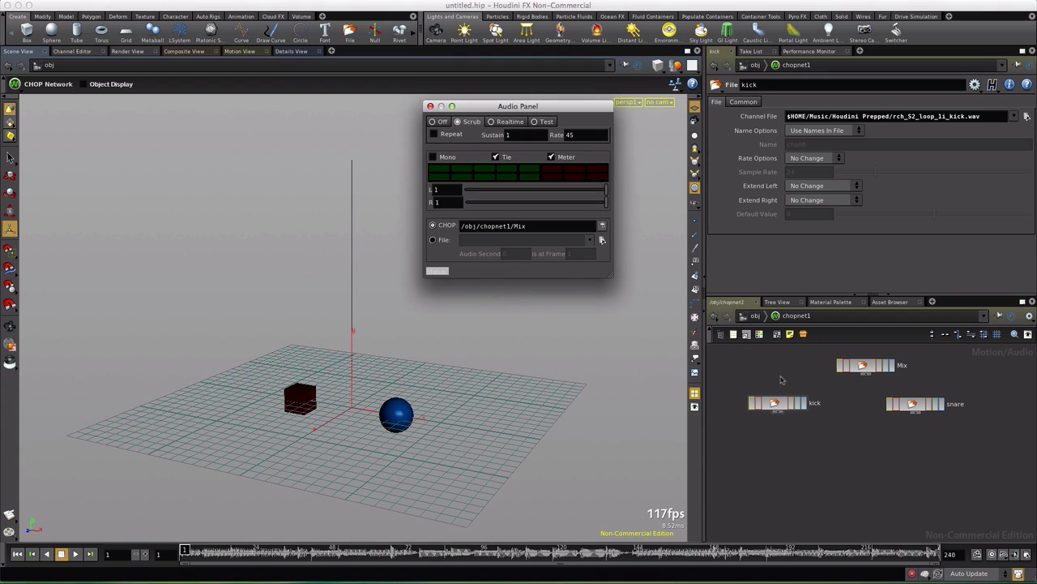
Step: Close the Audio Panel, rename chopnet1 to 'music' at /obj, and dive back inside it
{"action": "left_click", "coordinate": [431, 106]}
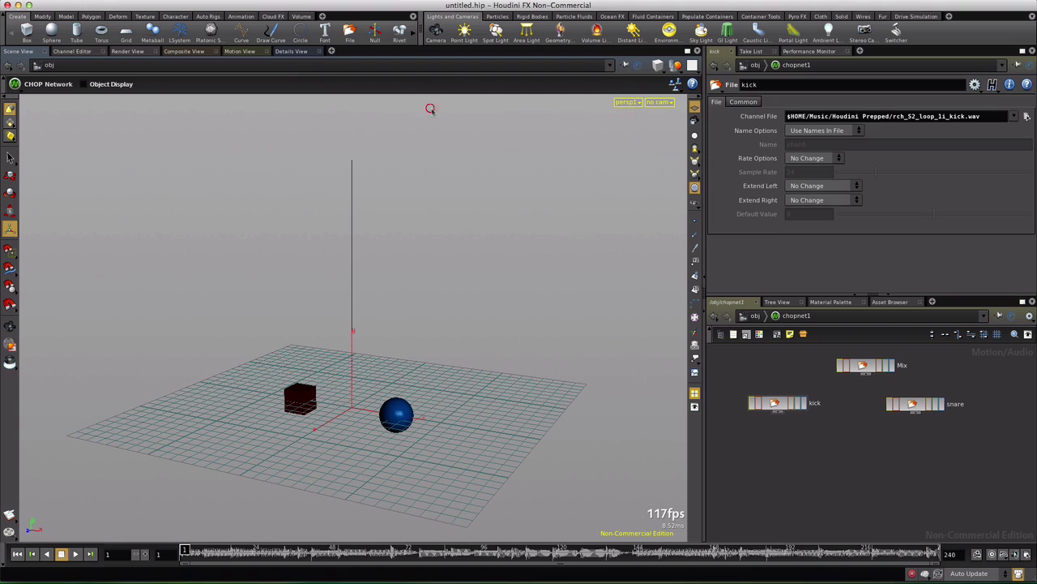
{"action": "left_click", "coordinate": [753, 316]}
{"action": "double_click", "coordinate": [885, 382]}
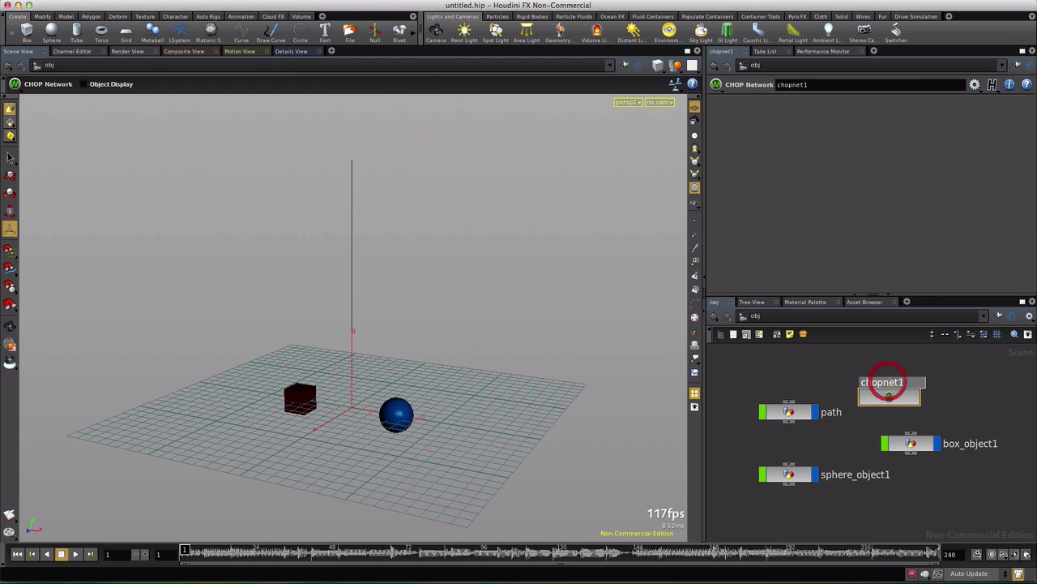
{"action": "type", "text": "music"}
{"action": "key", "text": "Return"}
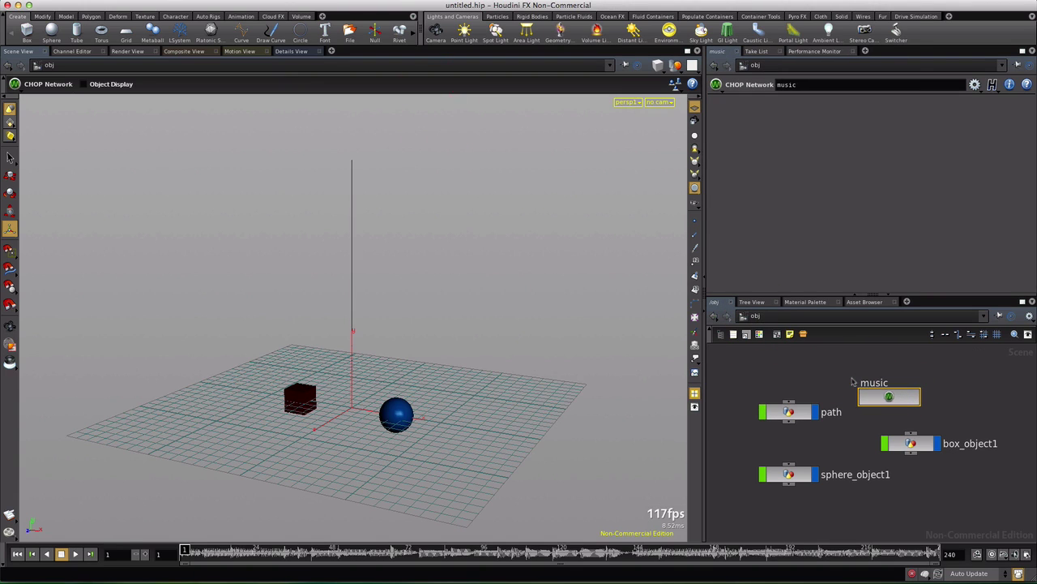
{"action": "double_click", "coordinate": [875, 399]}
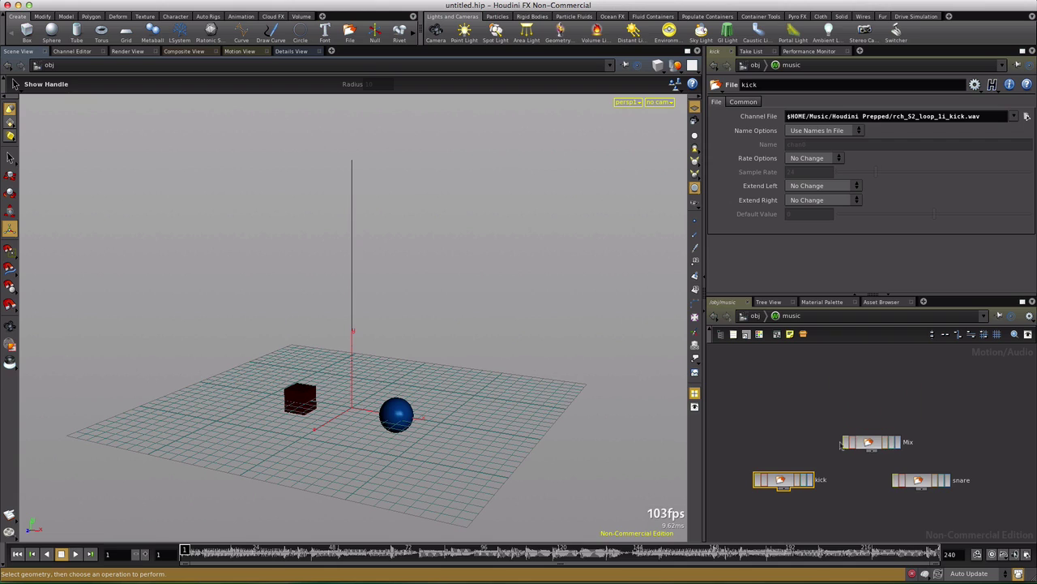
{"action": "middle_click_drag", "start_coordinate": [862, 474], "coordinate": [867, 404]}
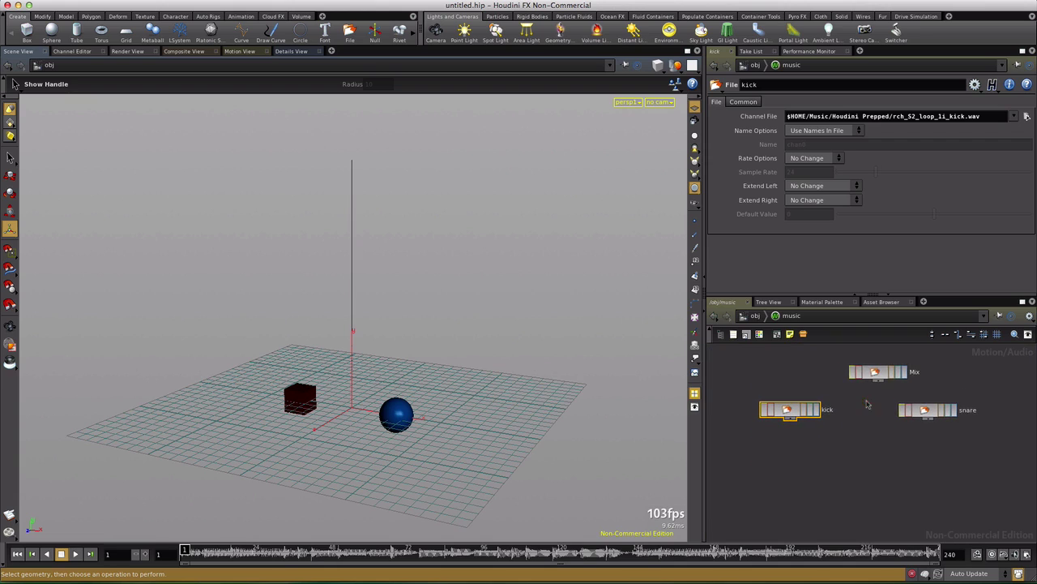
{"action": "left_click", "coordinate": [76, 553]}
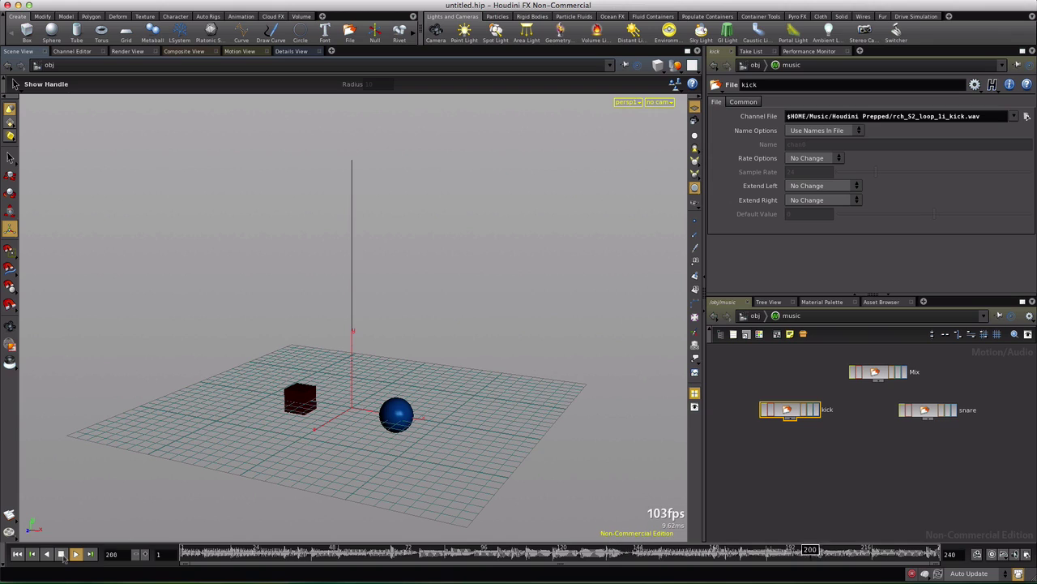
{"action": "left_click", "coordinate": [61, 553]}
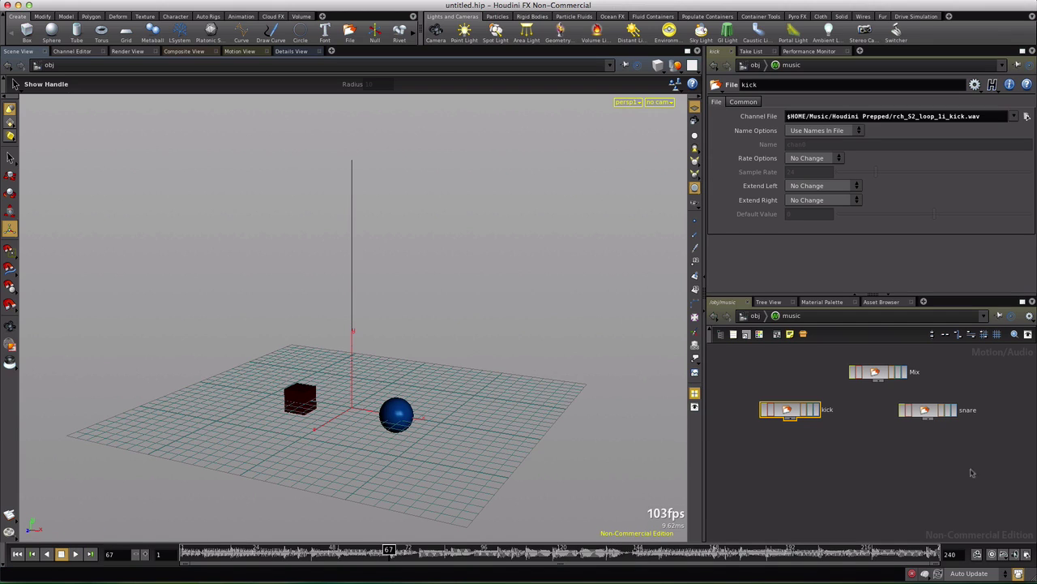
{"action": "left_click", "coordinate": [993, 554]}
{"action": "left_click", "coordinate": [17, 554]}
{"action": "left_click", "coordinate": [75, 554]}
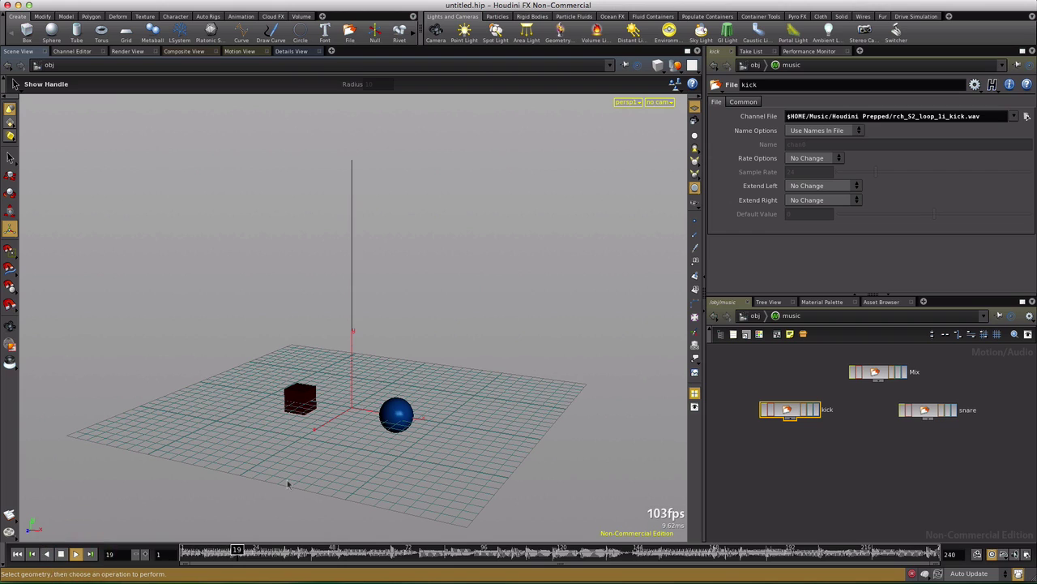
{"action": "left_click", "coordinate": [61, 554]}
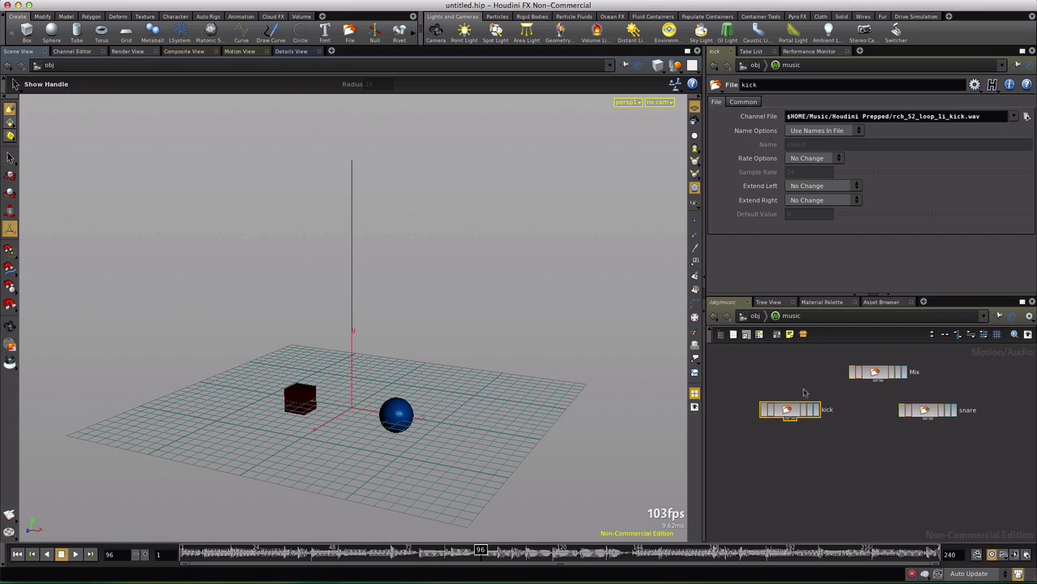
{"action": "left_click_drag", "start_coordinate": [790, 411], "coordinate": [791, 409]}
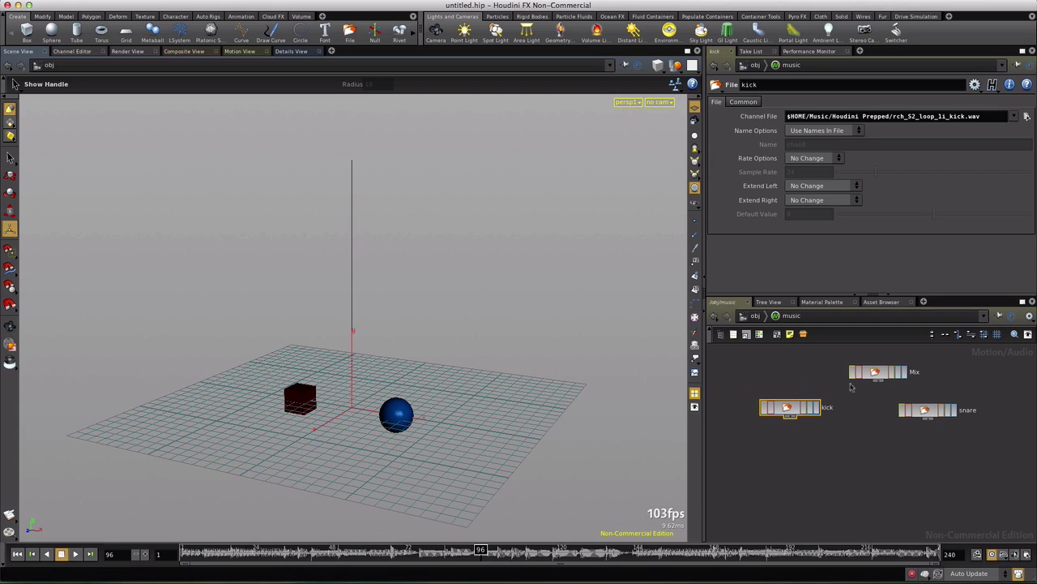
{"action": "middle_click", "coordinate": [875, 372]}
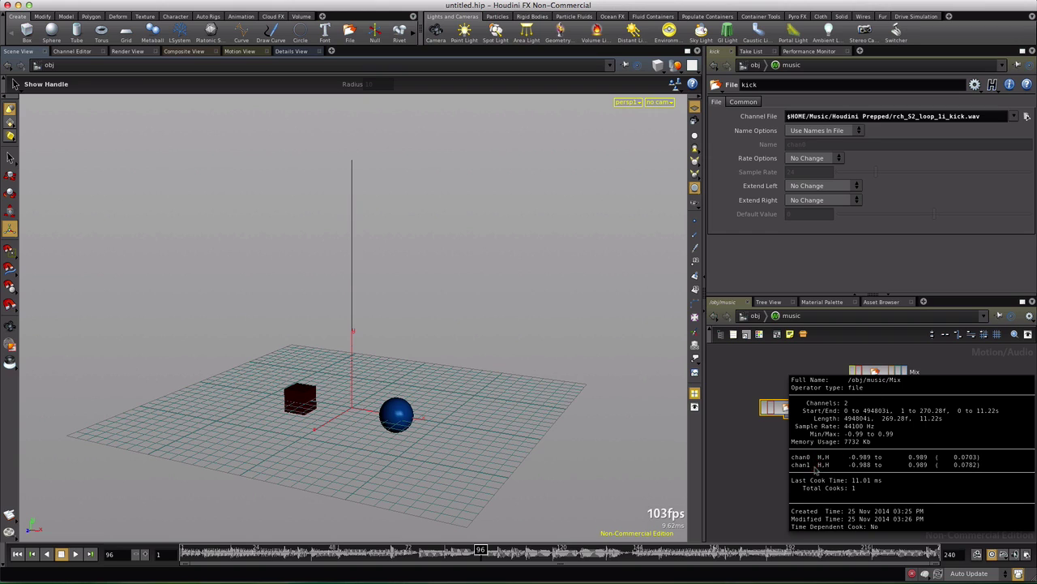
{"action": "middle_click_drag", "start_coordinate": [779, 408], "coordinate": [793, 496]}
{"action": "middle_click_drag", "start_coordinate": [937, 410], "coordinate": [829, 502]}
Step: Add a Merge CHOP below the kick and snare nodes
{"action": "key", "text": "Tab"}
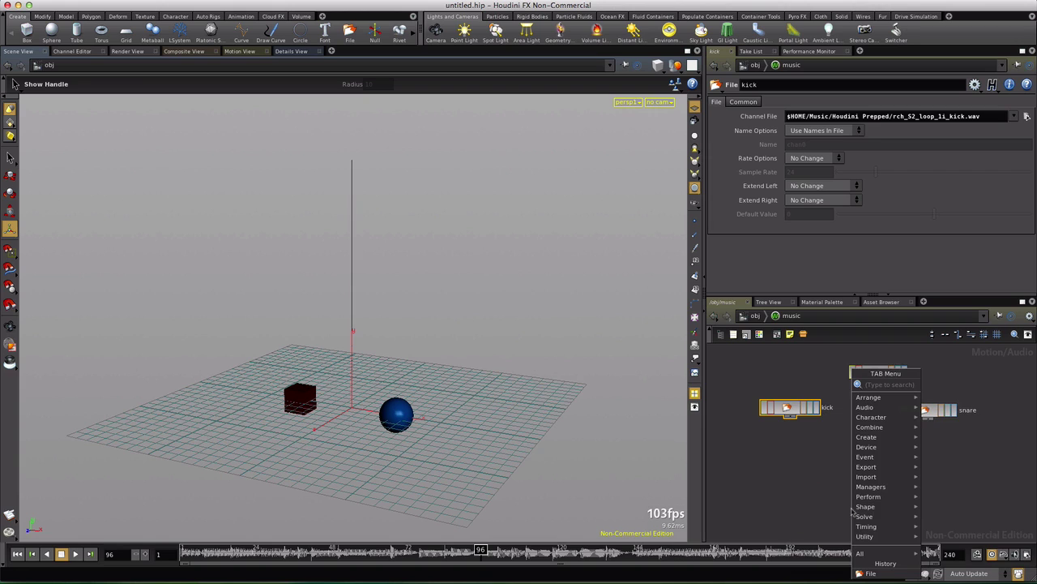
{"action": "key", "text": "Return"}
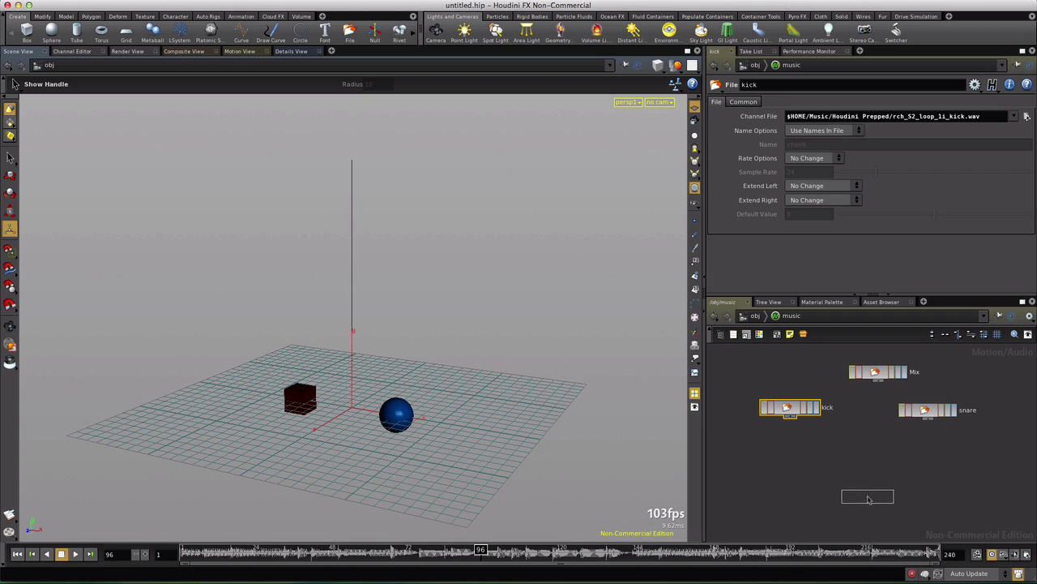
{"action": "left_click", "coordinate": [867, 509]}
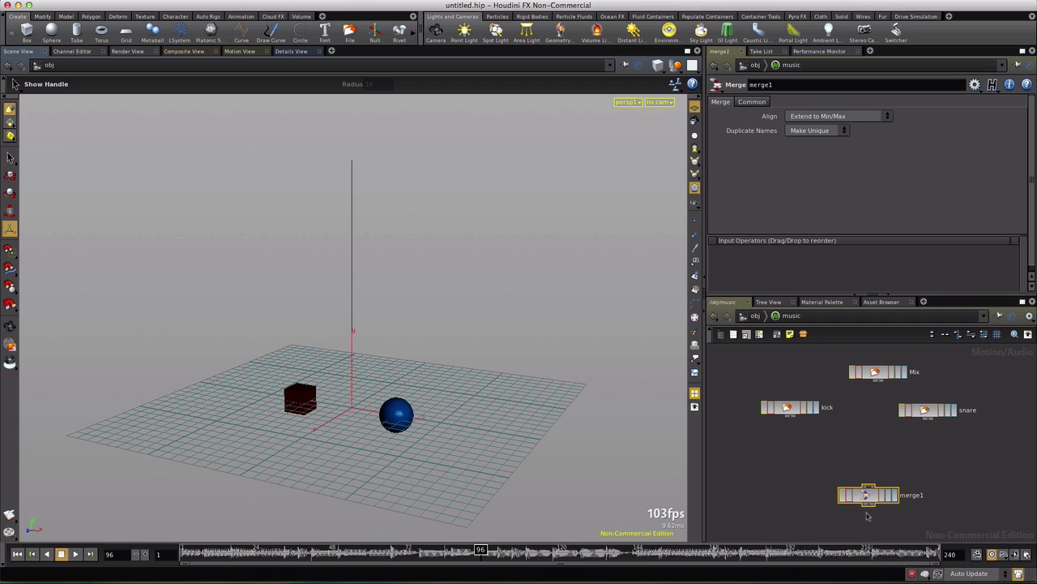
Step: Add a Null named AMPLITUDE_OUT below merge1 and wire merge1 into it
{"action": "key", "text": "Tab"}
{"action": "key", "text": "Return"}
{"action": "left_click", "coordinate": [871, 530]}
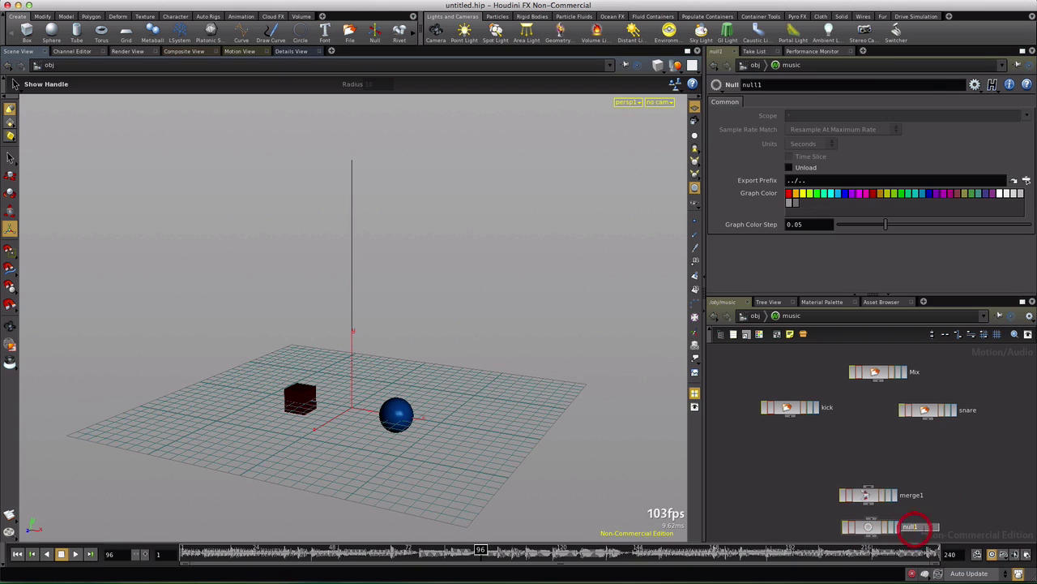
{"action": "type", "text": "AMPL"}
{"action": "type", "text": "ITUDE"}
{"action": "type", "text": "_OUT"}
{"action": "key", "text": "Return"}
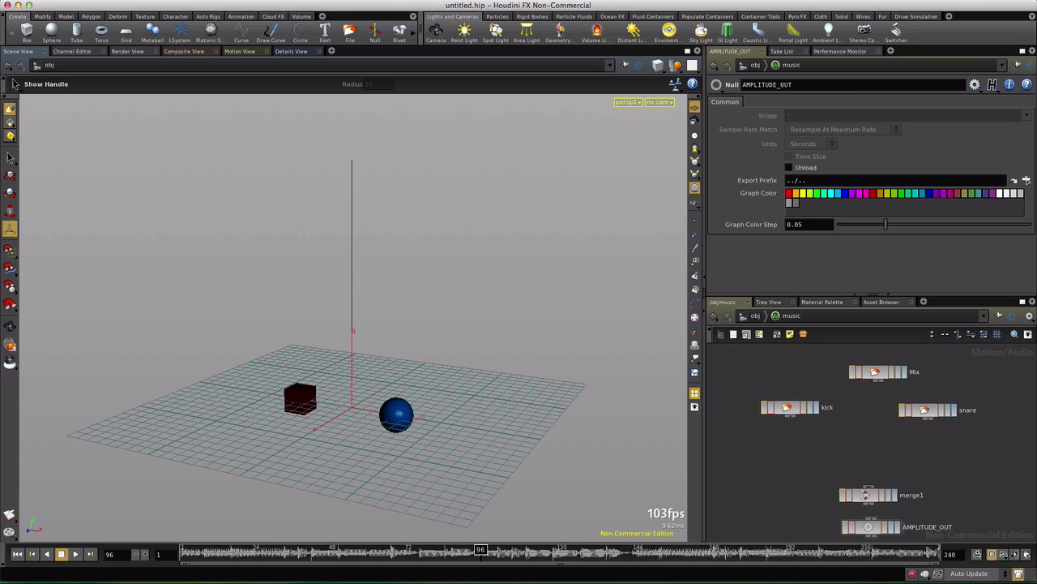
{"action": "left_click_drag", "start_coordinate": [869, 502], "coordinate": [869, 521]}
{"action": "left_click", "coordinate": [867, 493]}
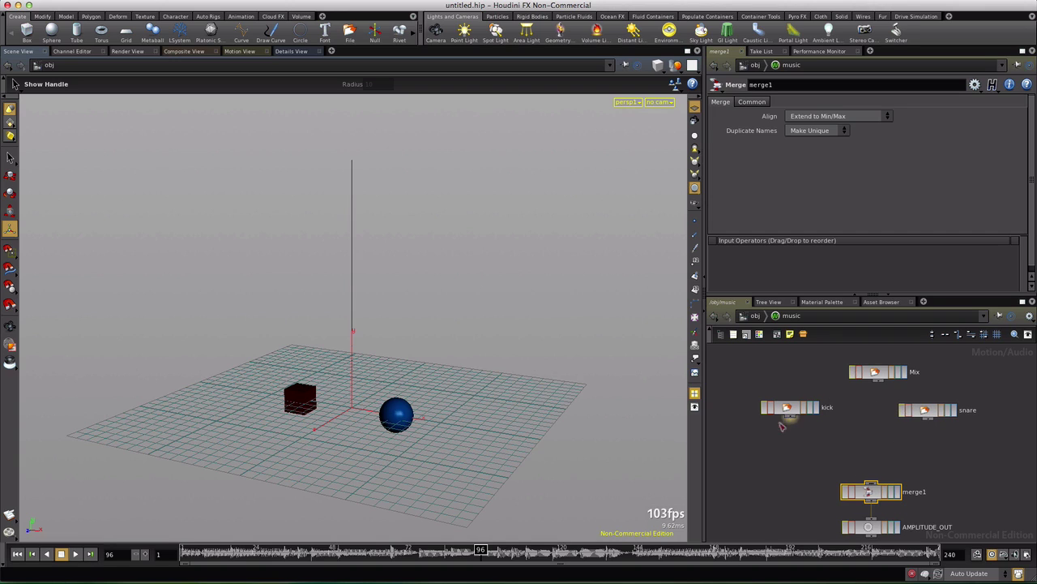
{"action": "key", "text": "Tab"}
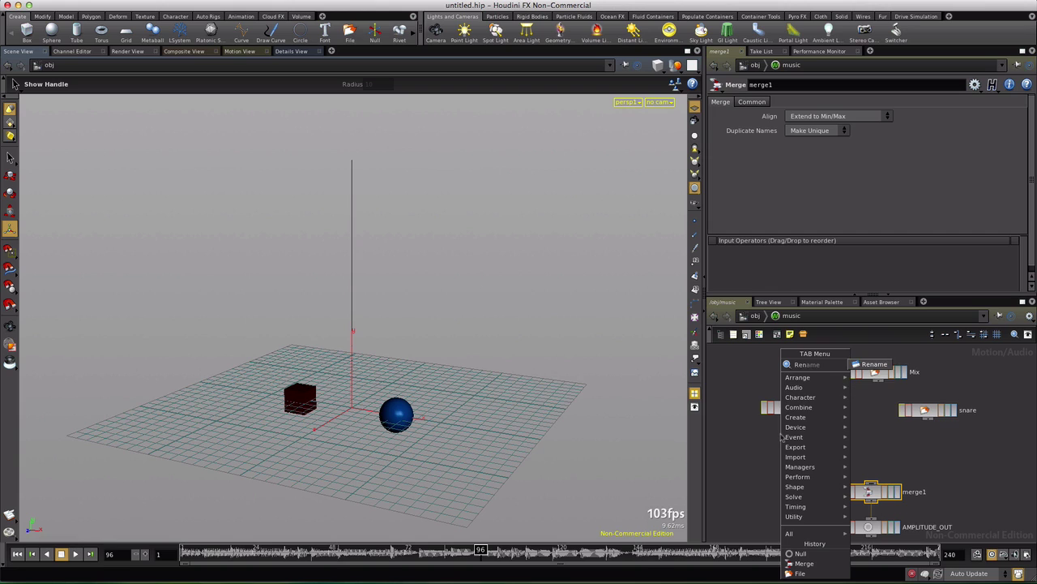
Step: Add rename1 under kick and a pasted rename2 under snare, wiring each in
{"action": "key", "text": "Escape"}
{"action": "left_click", "coordinate": [790, 435]}
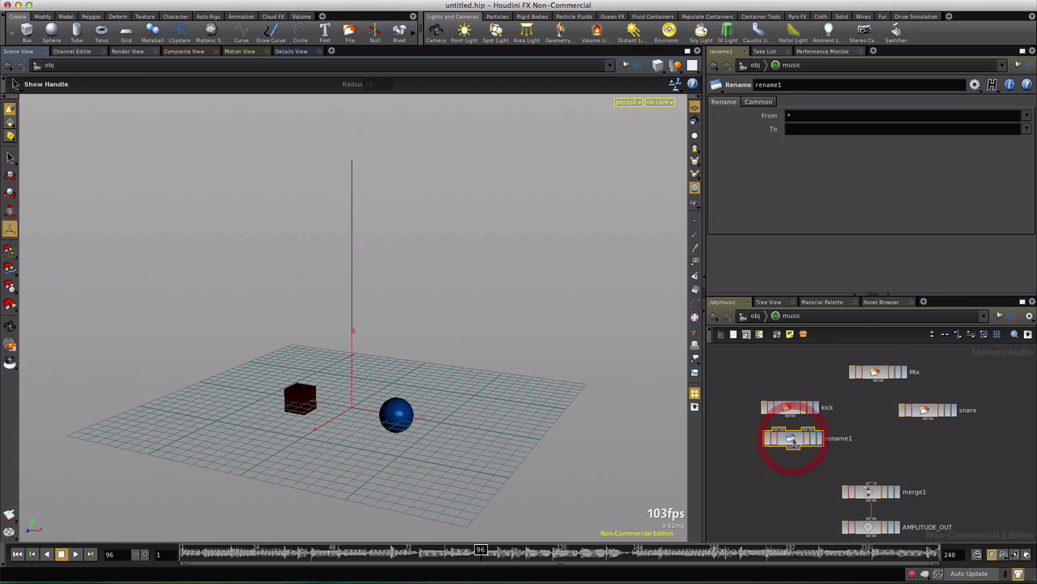
{"action": "key", "text": "ctrl+c"}
{"action": "key", "text": "ctrl+v"}
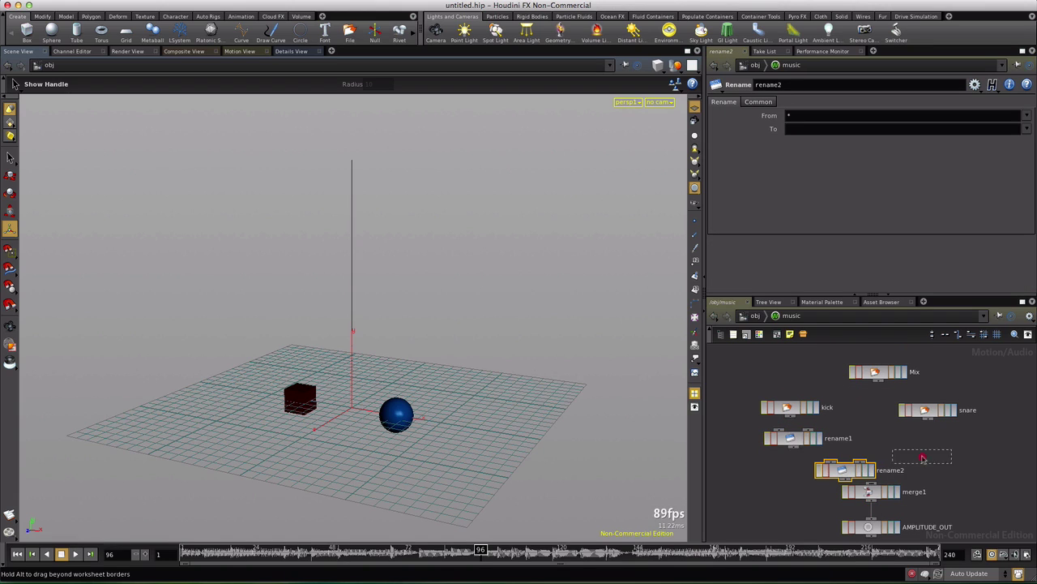
{"action": "left_click", "coordinate": [930, 442]}
{"action": "left_click_drag", "start_coordinate": [927, 417], "coordinate": [927, 438]}
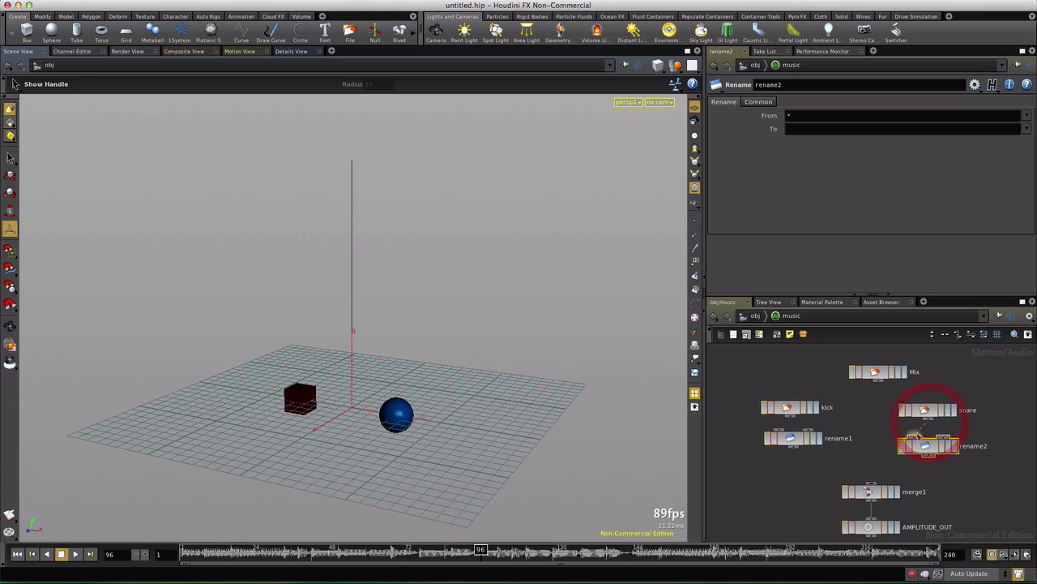
{"action": "left_click_drag", "start_coordinate": [787, 419], "coordinate": [790, 429]}
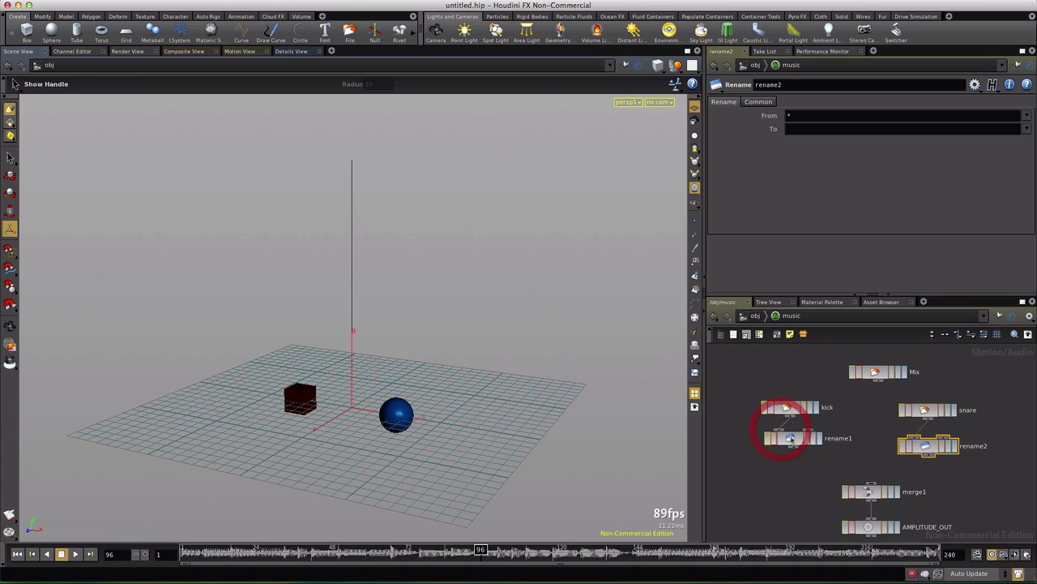
Step: Set the new channel names to kick on rename1 and snare on rename2
{"action": "left_click", "coordinate": [790, 442]}
{"action": "left_click", "coordinate": [807, 130]}
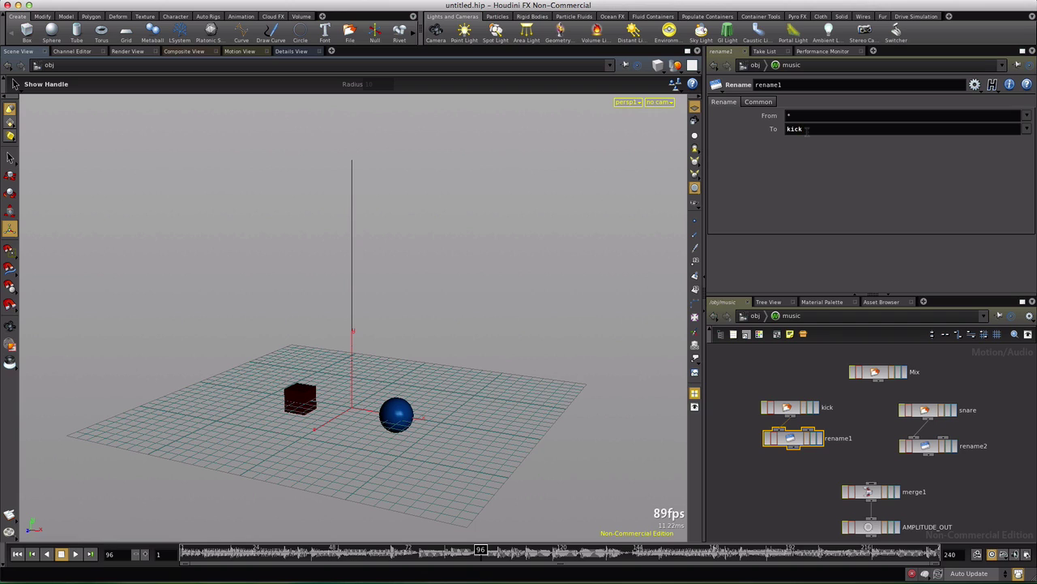
{"action": "left_click", "coordinate": [928, 445]}
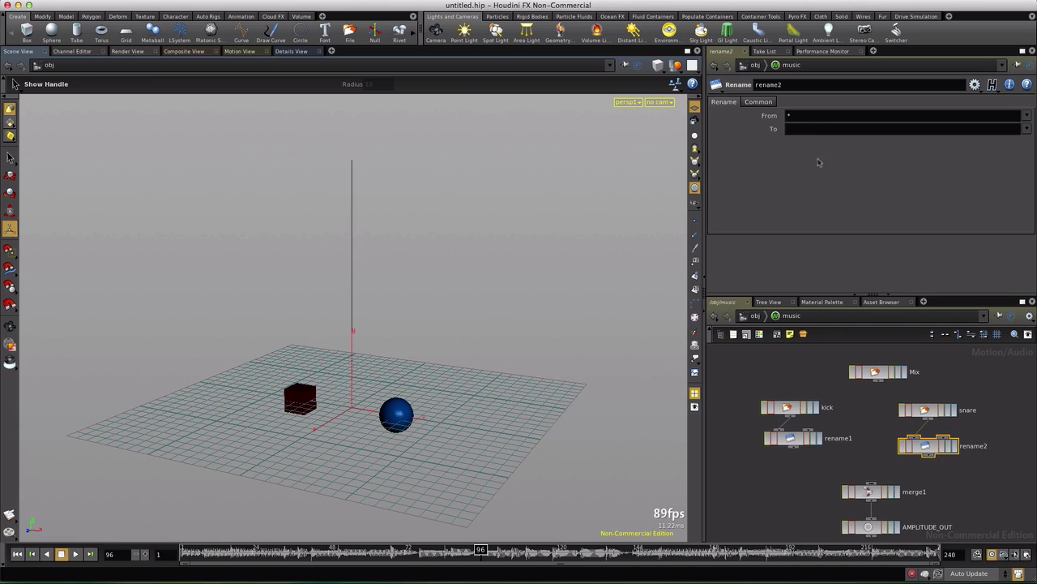
{"action": "type", "text": "snare"}
Step: Enlarge the network pane and spread the nodes: kick/rename1 left, snare/rename2 right, merge1 and AMPLITUDE_OUT down
{"action": "left_click_drag", "start_coordinate": [705, 400], "coordinate": [582, 391]}
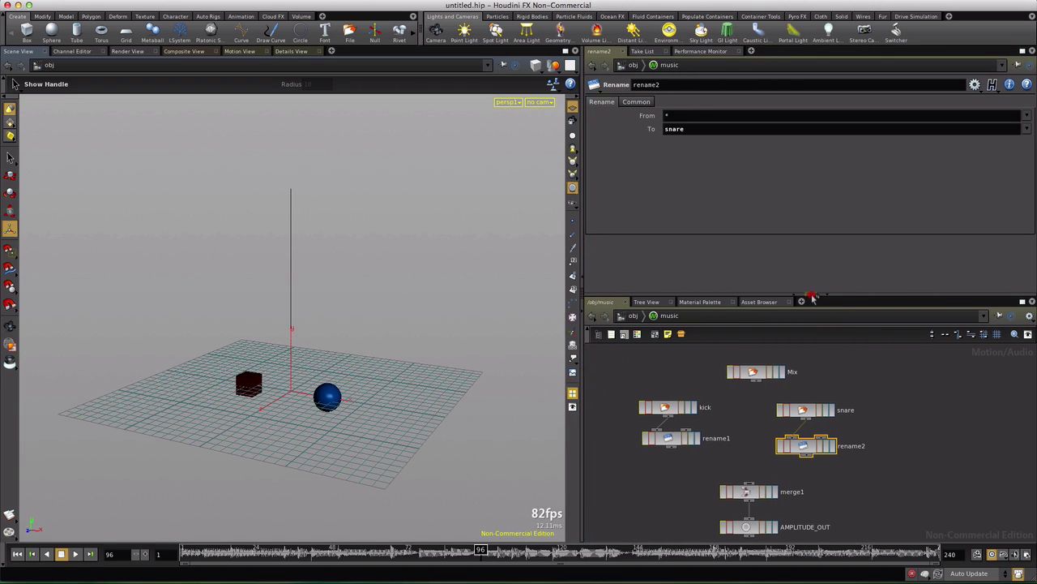
{"action": "left_click_drag", "start_coordinate": [813, 297], "coordinate": [806, 200]}
{"action": "middle_click_drag", "start_coordinate": [803, 327], "coordinate": [881, 262]}
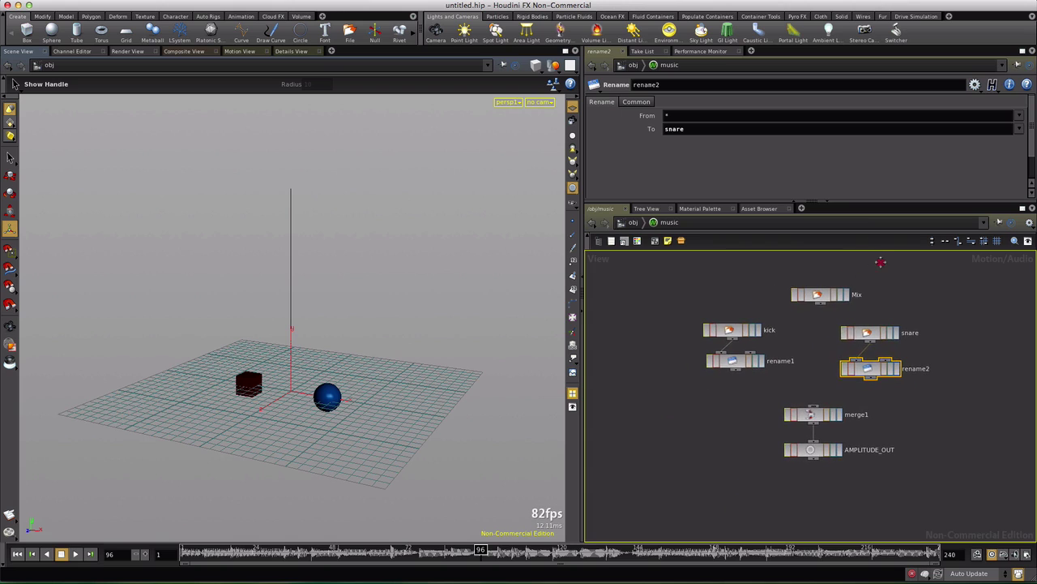
{"action": "left_click_drag", "start_coordinate": [739, 405], "coordinate": [798, 451]}
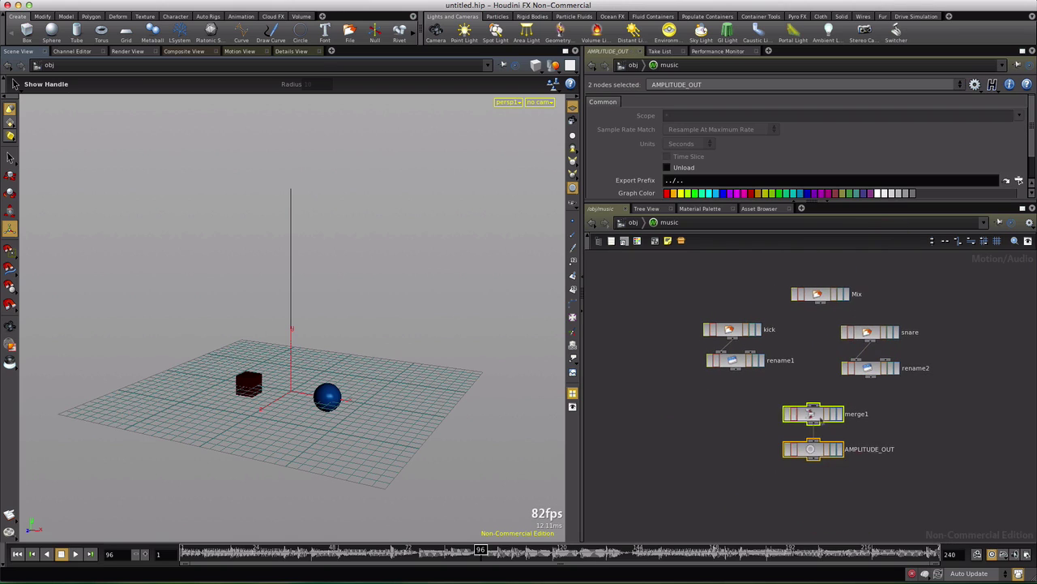
{"action": "left_click_drag", "start_coordinate": [814, 415], "coordinate": [828, 511]}
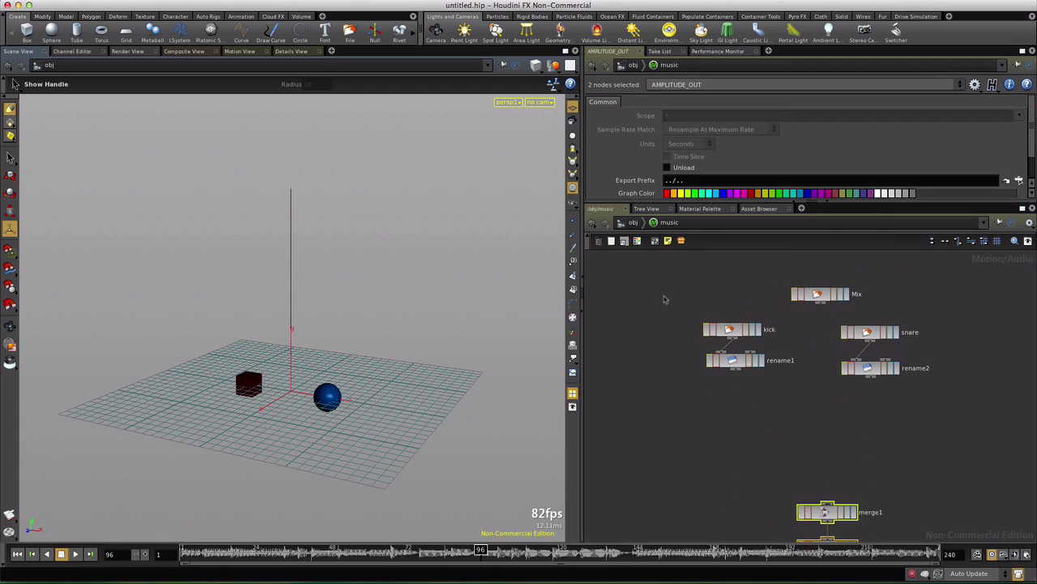
{"action": "left_click_drag", "start_coordinate": [664, 300], "coordinate": [770, 392]}
{"action": "left_click_drag", "start_coordinate": [733, 330], "coordinate": [650, 323]}
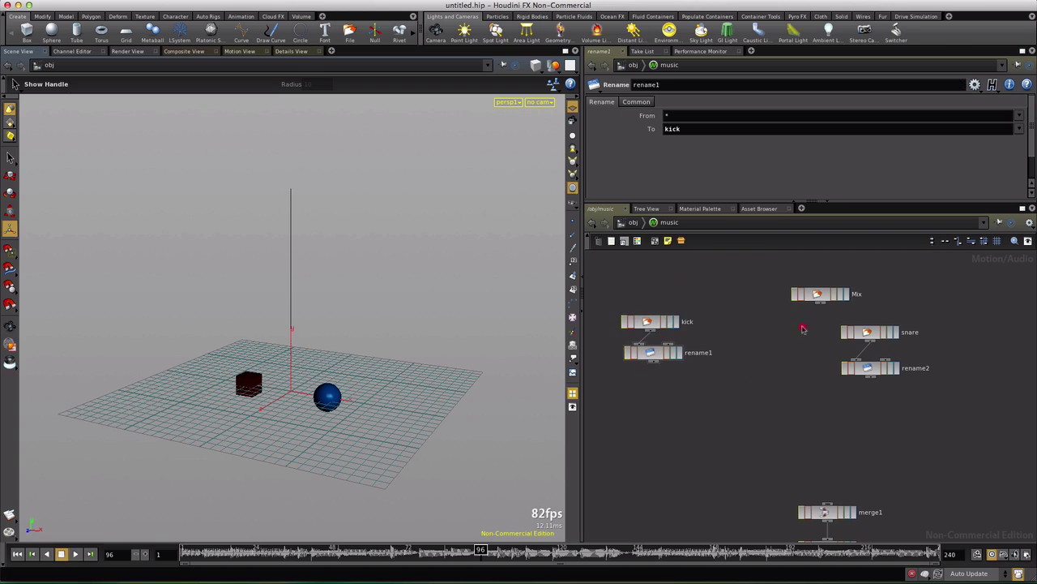
{"action": "left_click_drag", "start_coordinate": [802, 329], "coordinate": [932, 421]}
{"action": "left_click_drag", "start_coordinate": [870, 336], "coordinate": [942, 328]}
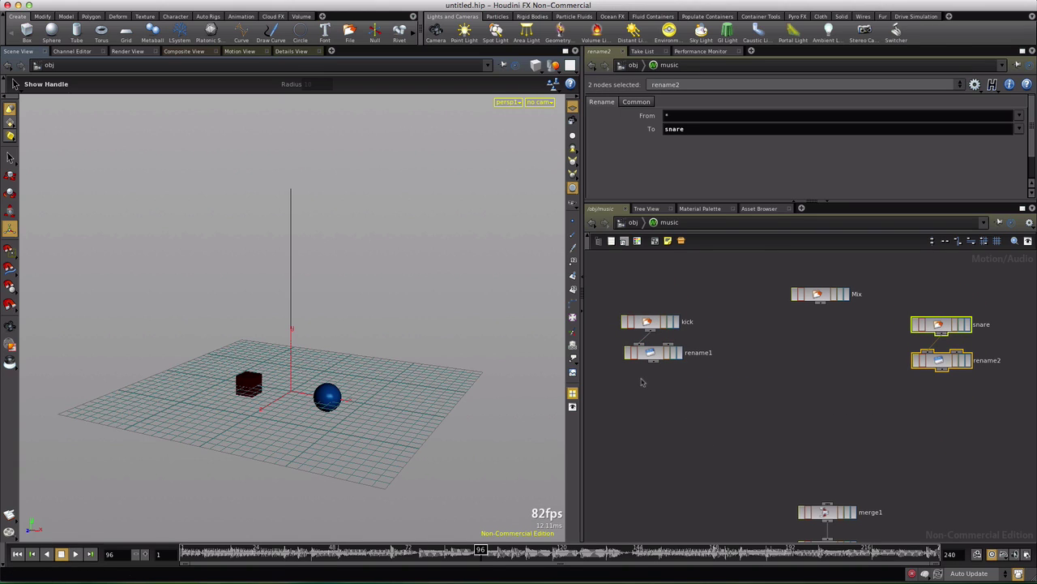
Step: Wire rename1 and rename2 into merge1, giving channels kick, chan1, snare and chan2
{"action": "left_click_drag", "start_coordinate": [653, 360], "coordinate": [825, 498]}
{"action": "left_click_drag", "start_coordinate": [940, 370], "coordinate": [823, 498]}
{"action": "left_click_drag", "start_coordinate": [945, 430], "coordinate": [946, 372]}
{"action": "left_click", "coordinate": [828, 496]}
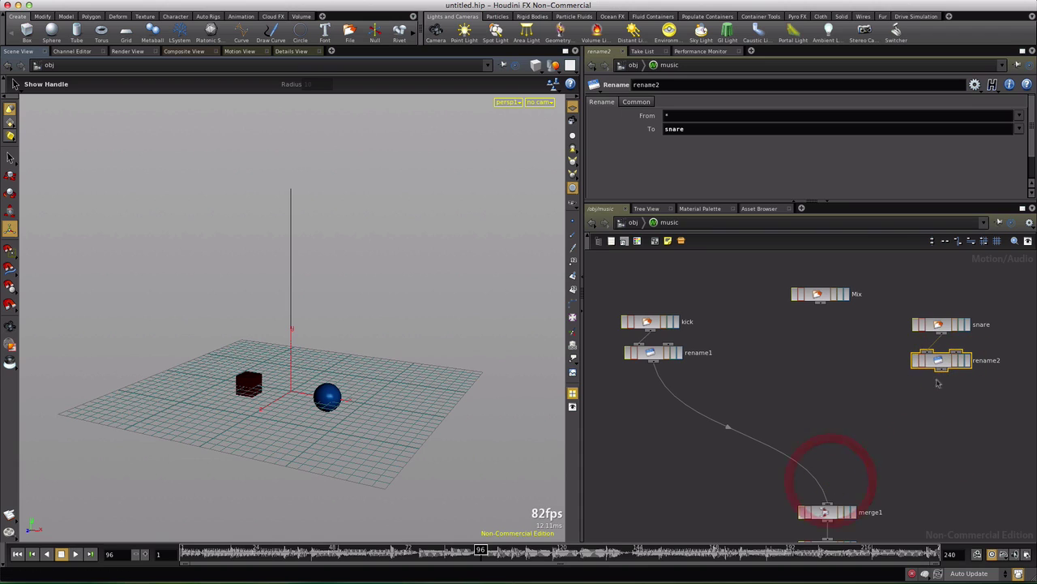
{"action": "left_click", "coordinate": [940, 370]}
{"action": "left_click", "coordinate": [826, 491]}
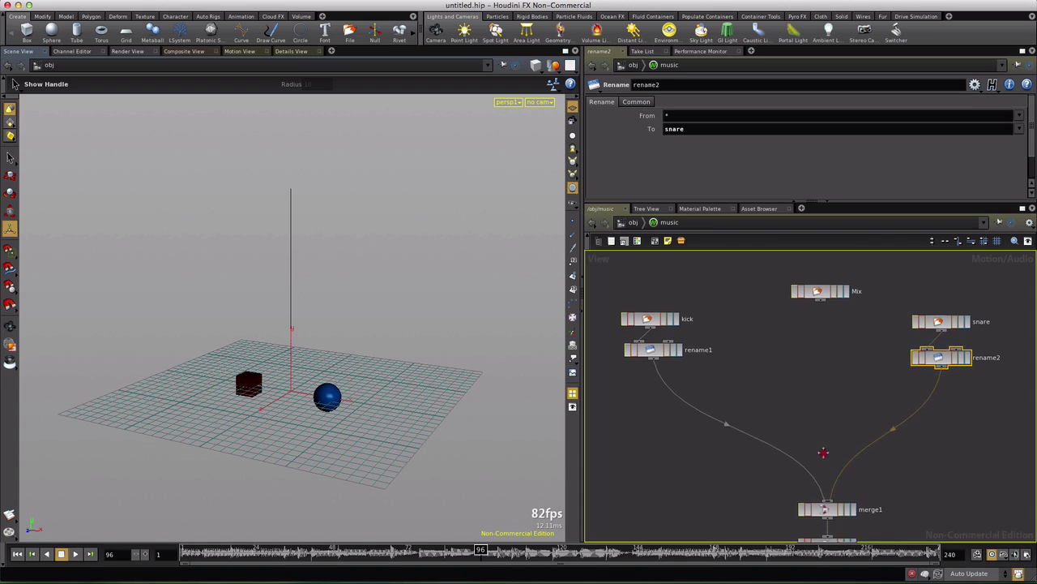
{"action": "middle_click_drag", "start_coordinate": [821, 451], "coordinate": [821, 417]}
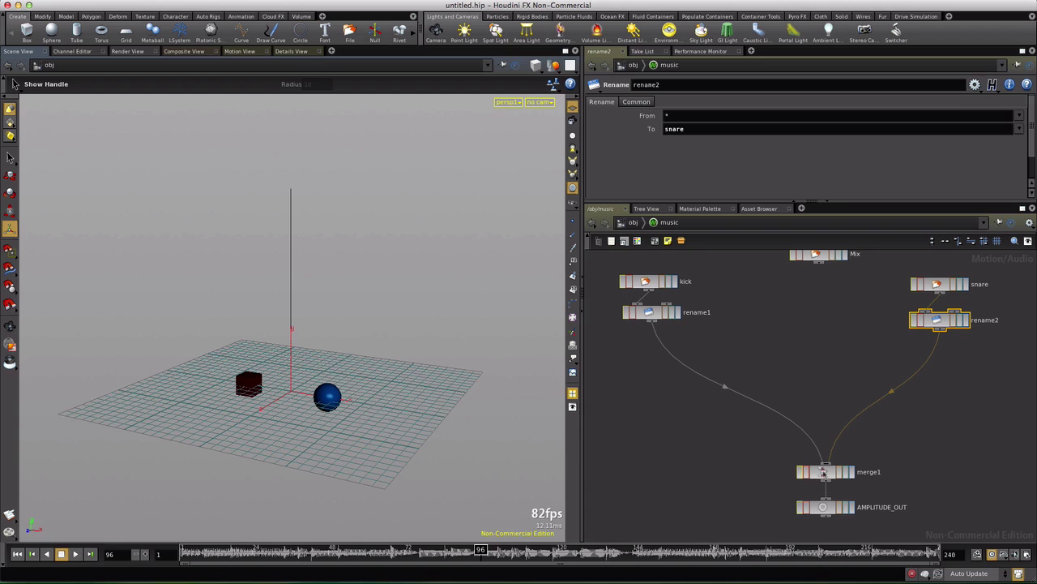
{"action": "middle_click_drag", "start_coordinate": [824, 472], "coordinate": [599, 505]}
Step: Set AMPLITUDE_OUT's display flag and return to the /obj level
{"action": "left_click", "coordinate": [827, 505]}
{"action": "left_click", "coordinate": [849, 509]}
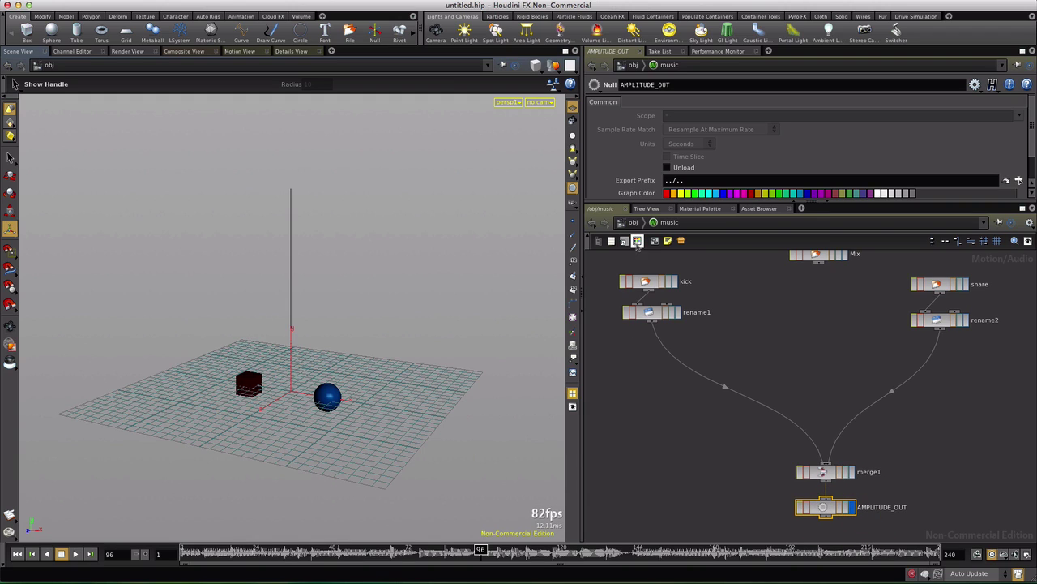
{"action": "left_click", "coordinate": [632, 223]}
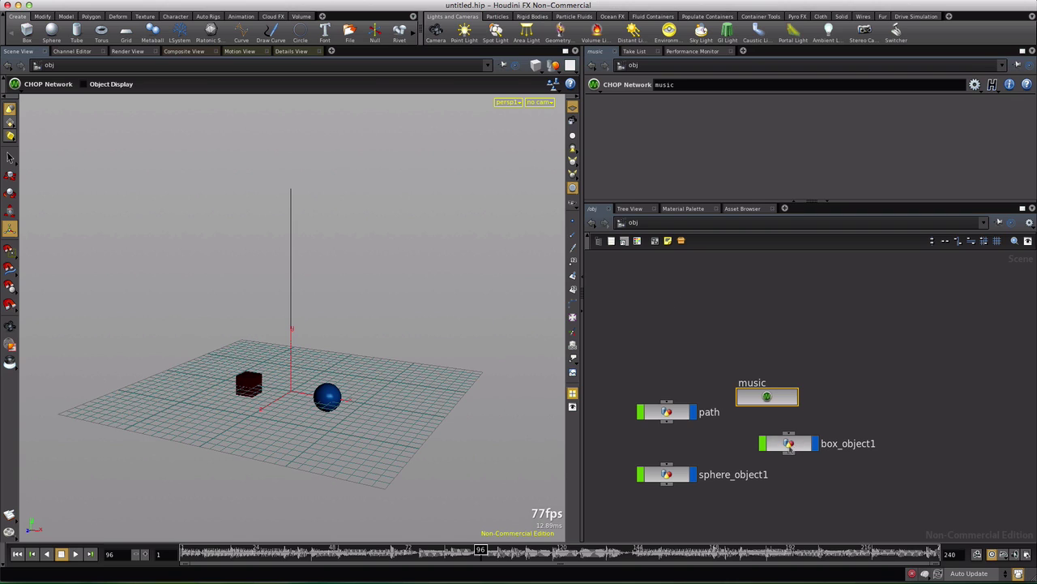
Step: Select box_object1 and bring its Position parameter into view
{"action": "left_click", "coordinate": [788, 444]}
{"action": "scroll", "coordinate": [762, 154], "scroll_direction": "down", "scroll_amount": 3}
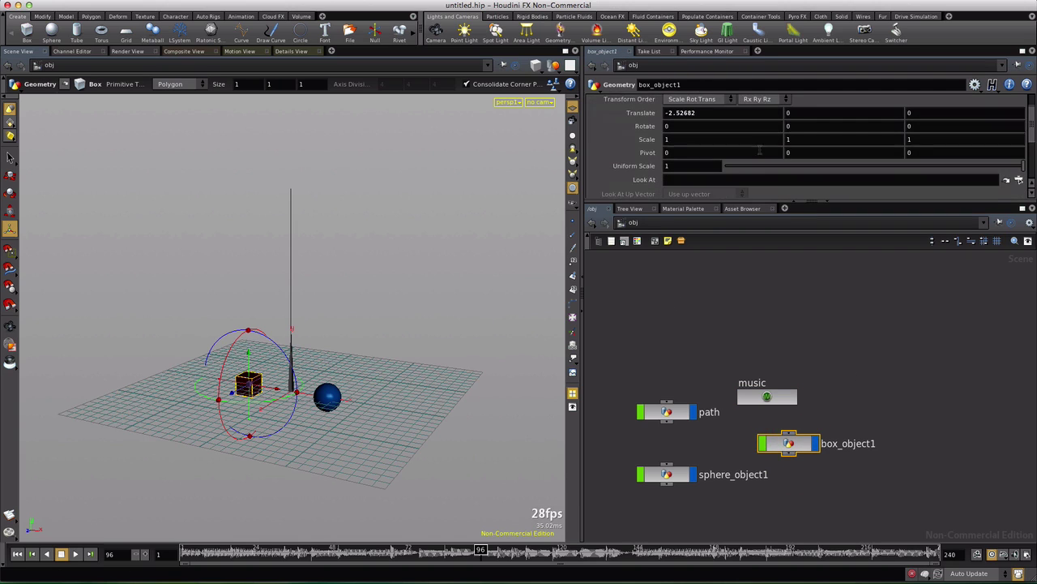
{"action": "scroll", "coordinate": [742, 152], "scroll_direction": "up", "scroll_amount": 2}
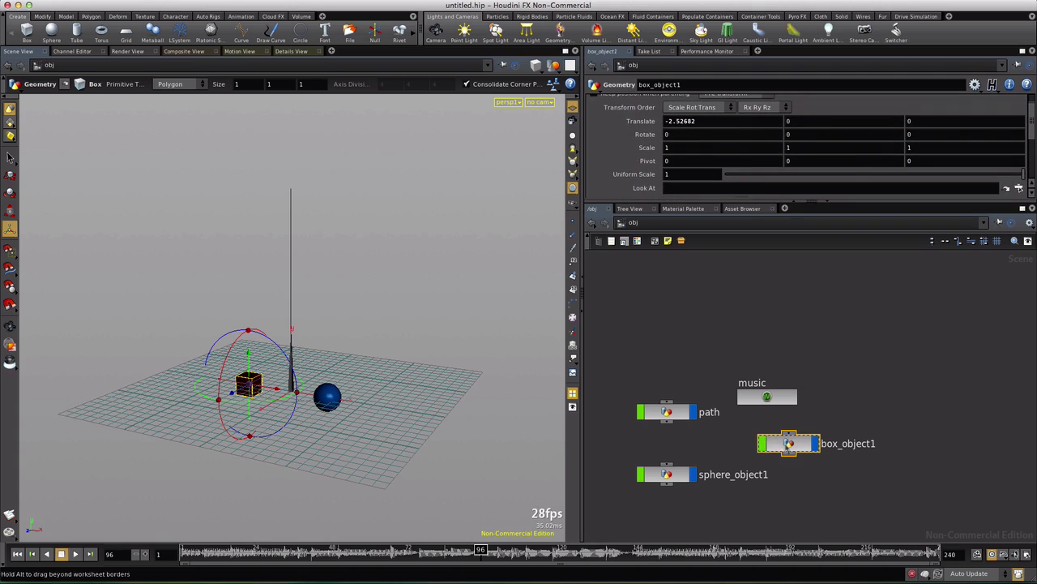
{"action": "left_click", "coordinate": [787, 444]}
{"action": "scroll", "coordinate": [736, 173], "scroll_direction": "up", "scroll_amount": 1}
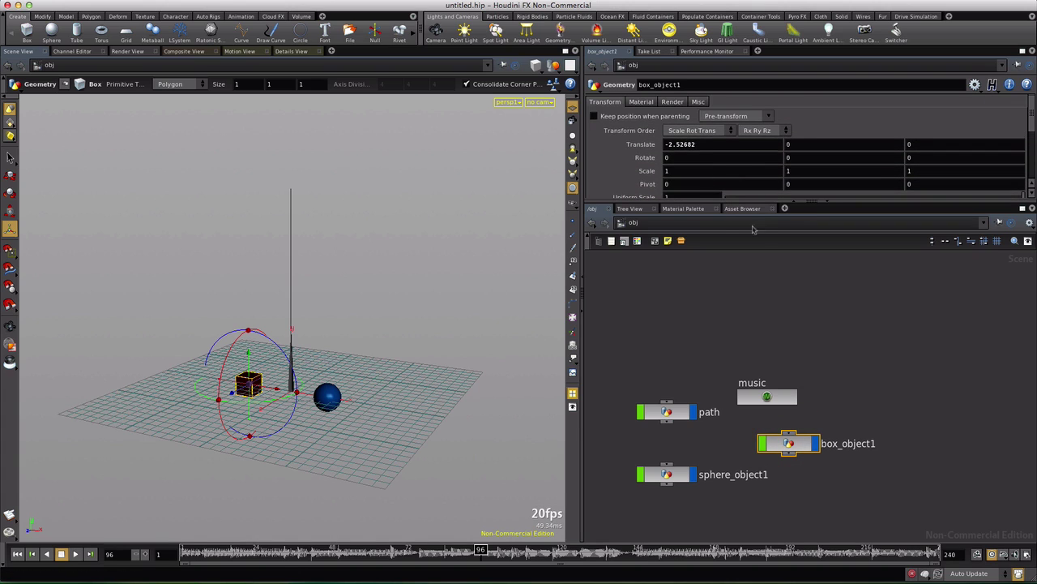
{"action": "left_click_drag", "start_coordinate": [814, 208], "coordinate": [810, 271]}
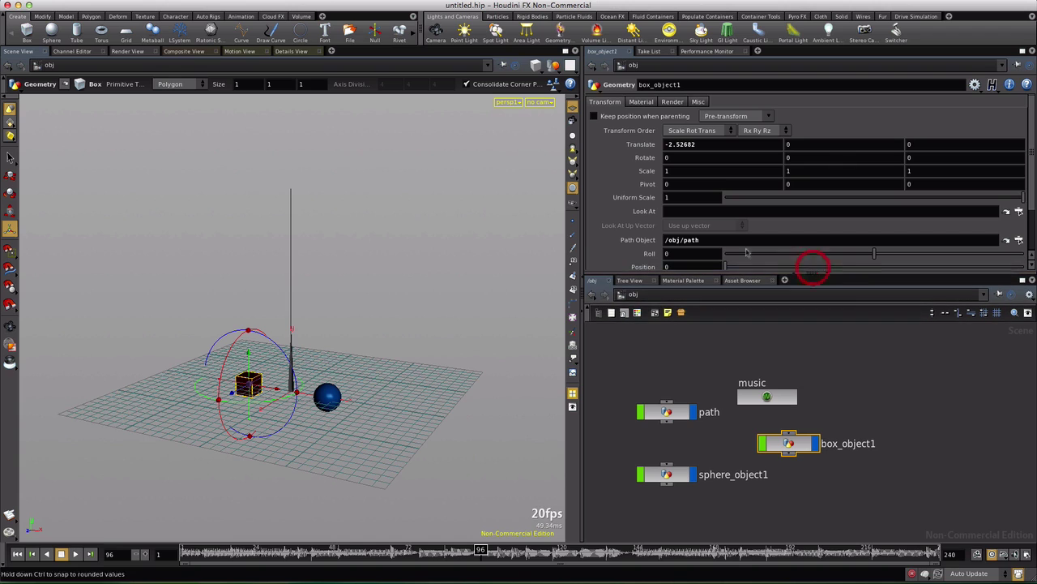
{"action": "scroll", "coordinate": [752, 218], "scroll_direction": "down", "scroll_amount": 1}
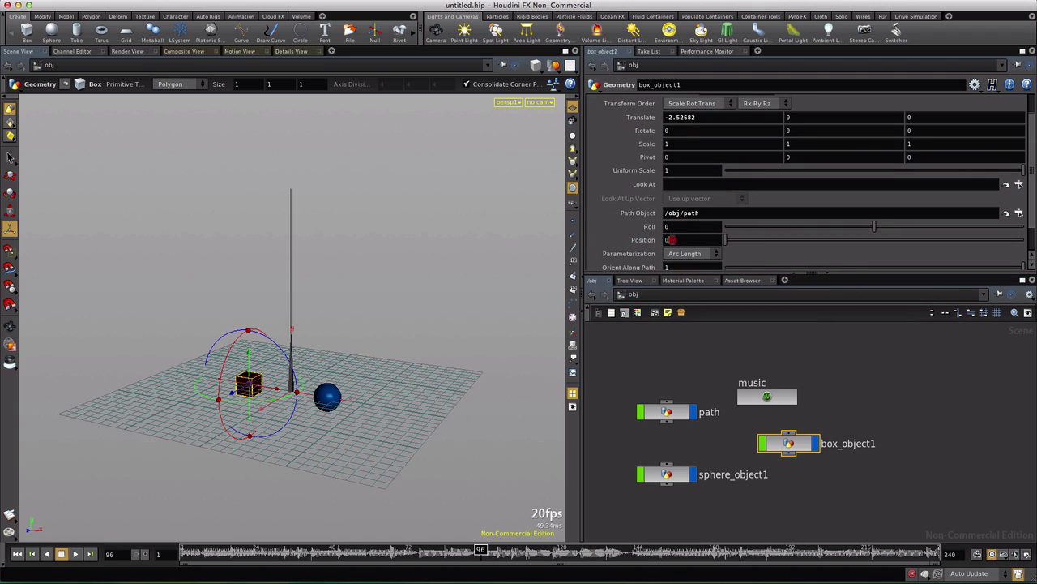
Step: Set the box's Position to chop("../music/AMPLITUDE_OUT/kick") and copy the expression
{"action": "left_click", "coordinate": [671, 240]}
{"action": "type", "text": "ch"}
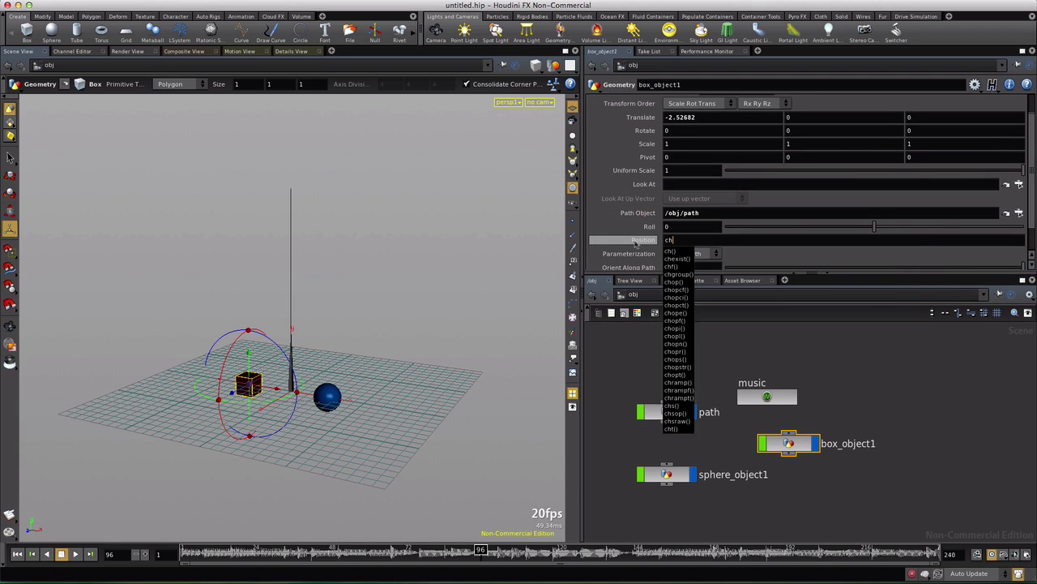
{"action": "type", "text": "op(\".."}
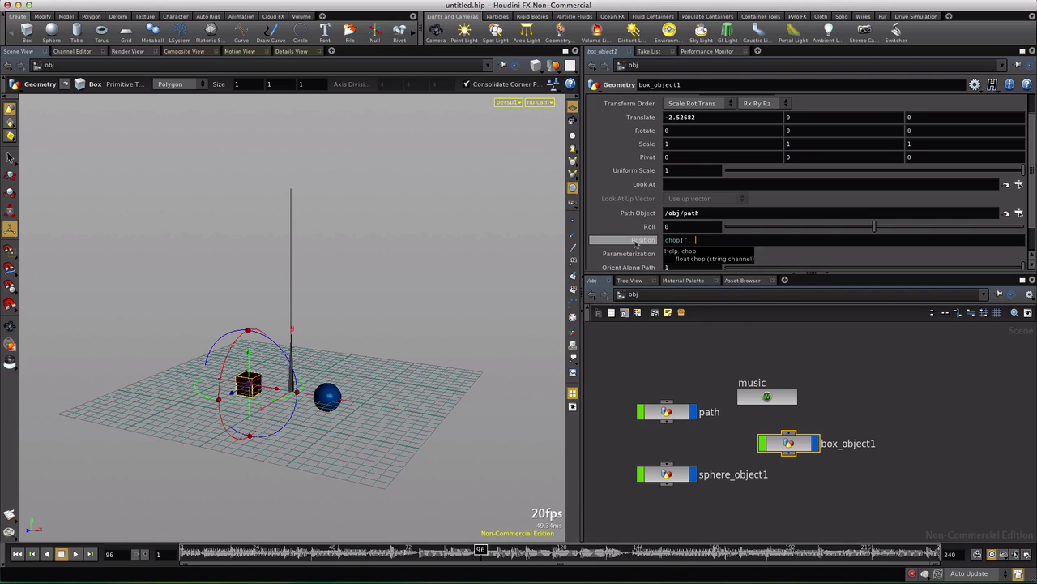
{"action": "type", "text": "/"}
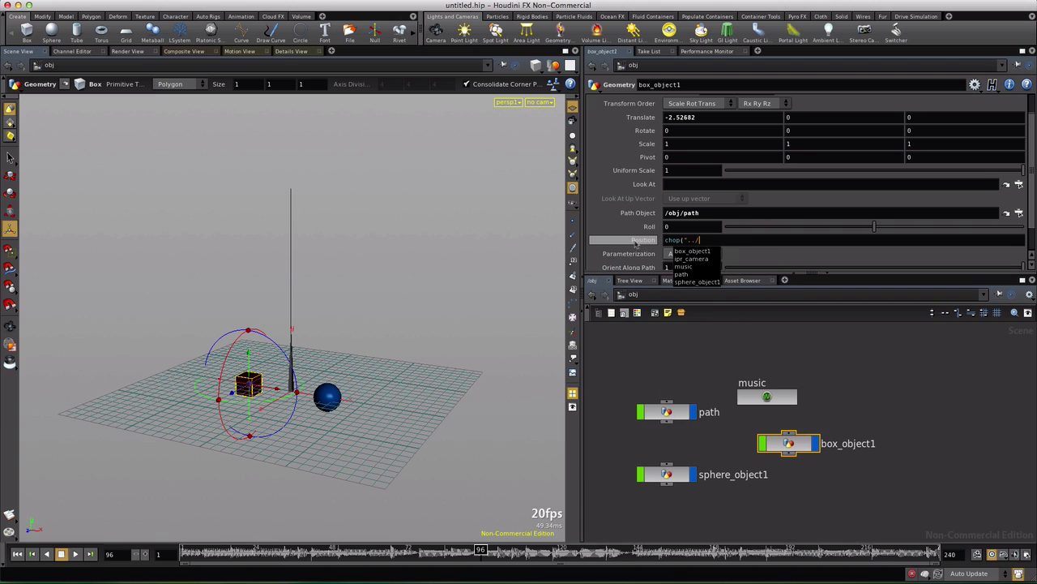
{"action": "left_click", "coordinate": [684, 268]}
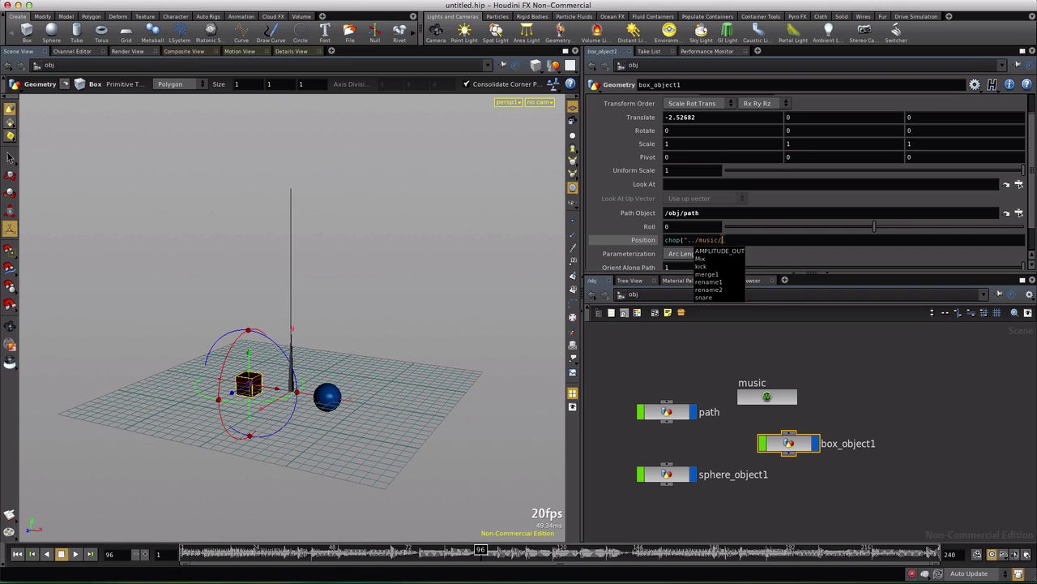
{"action": "left_click", "coordinate": [725, 254]}
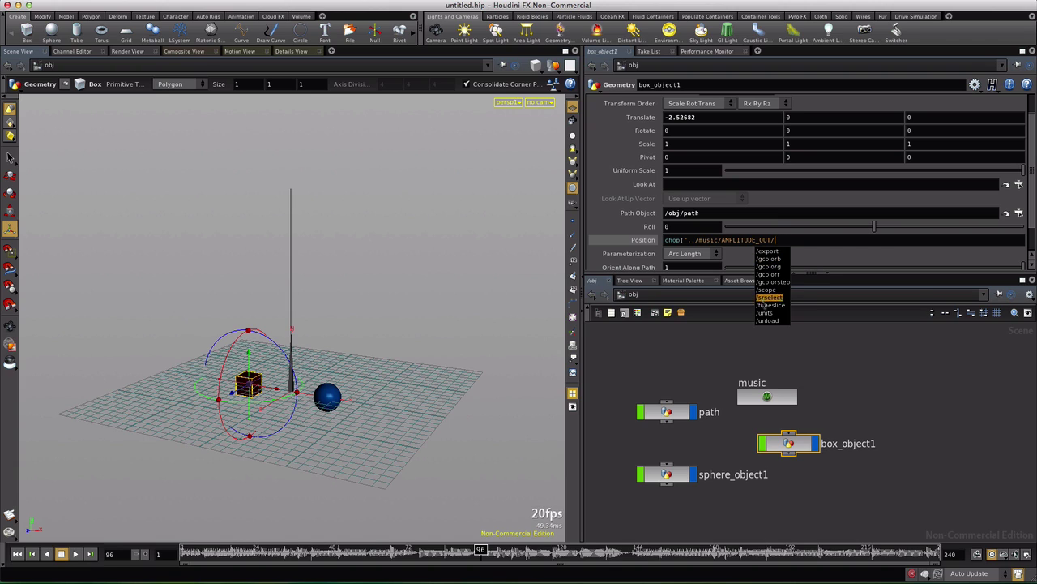
{"action": "left_click", "coordinate": [778, 239]}
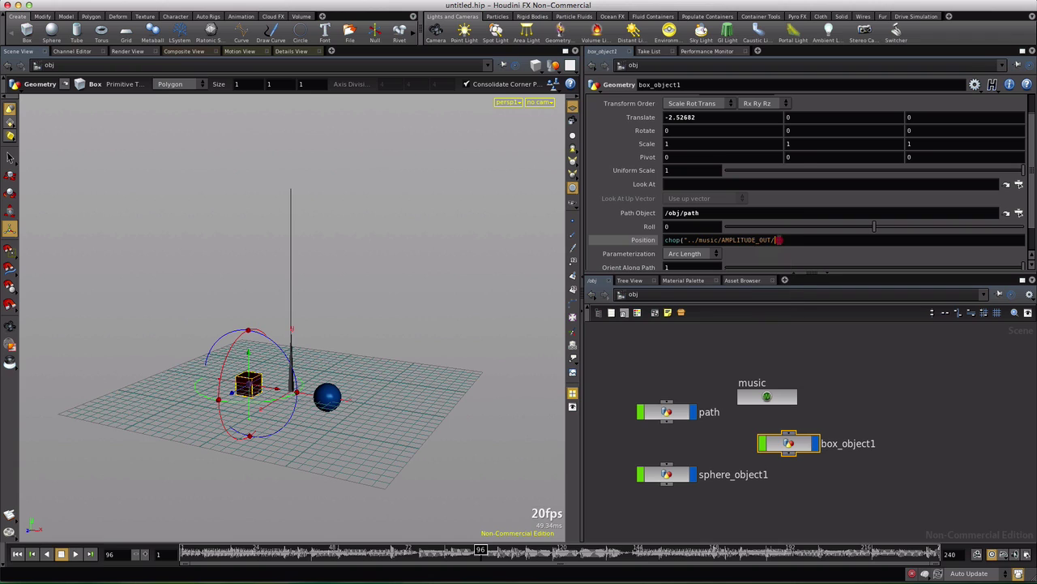
{"action": "type", "text": "kick"}
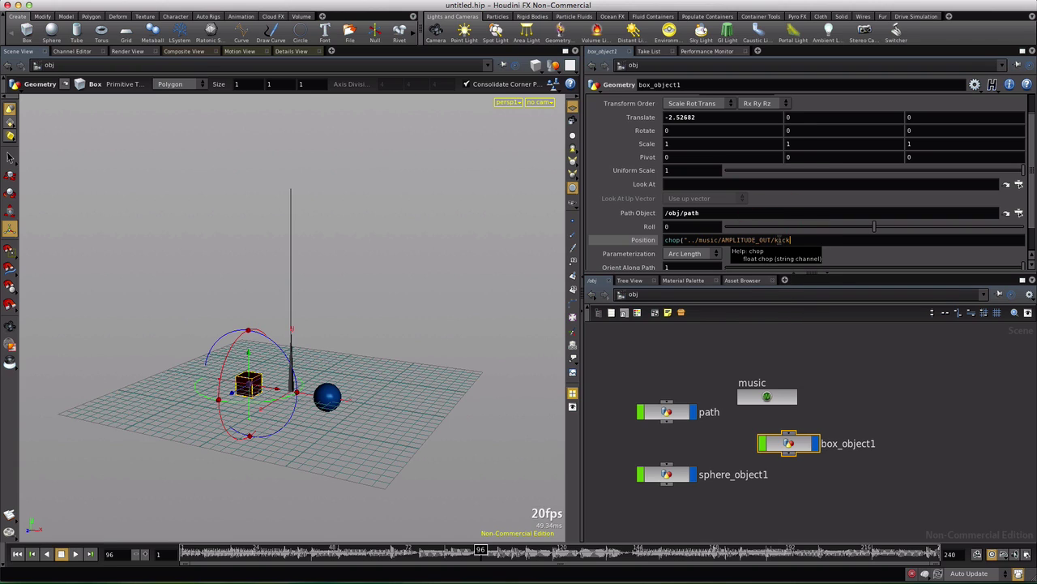
{"action": "type", "text": "\")"}
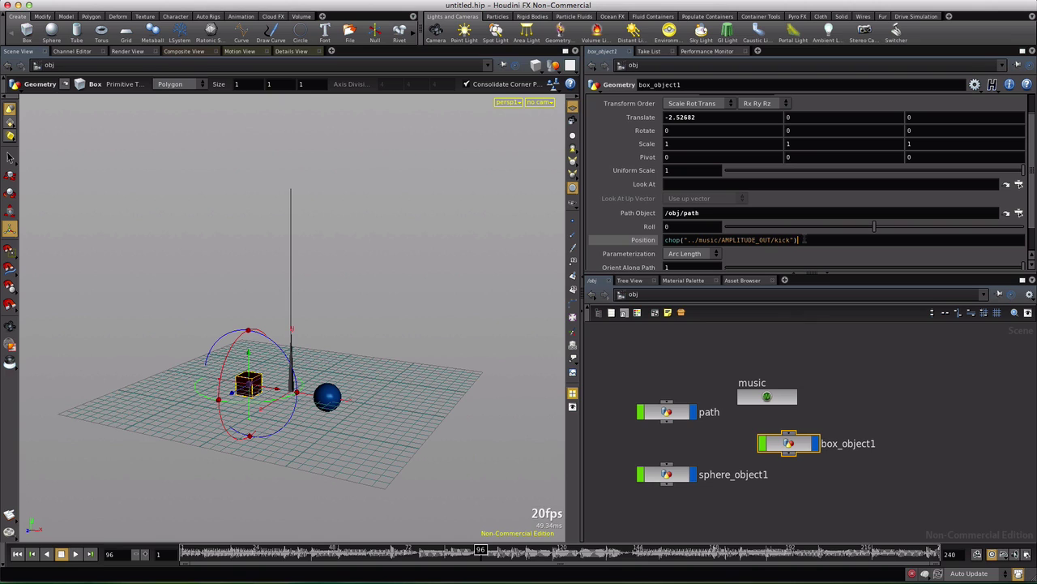
{"action": "left_click_drag", "start_coordinate": [804, 239], "coordinate": [663, 240]}
{"action": "key", "text": "ctrl+c"}
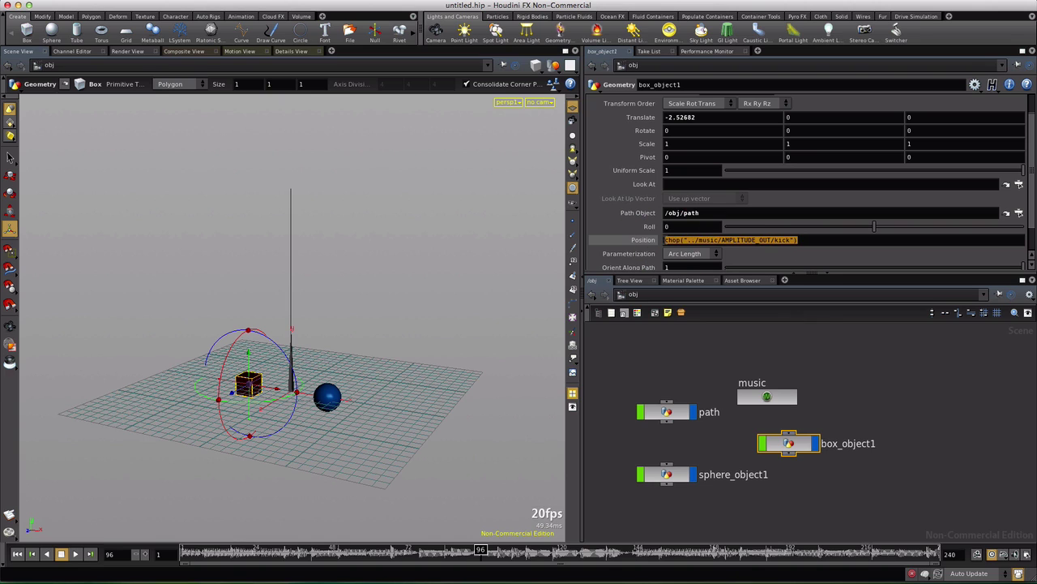
{"action": "key", "text": "Return"}
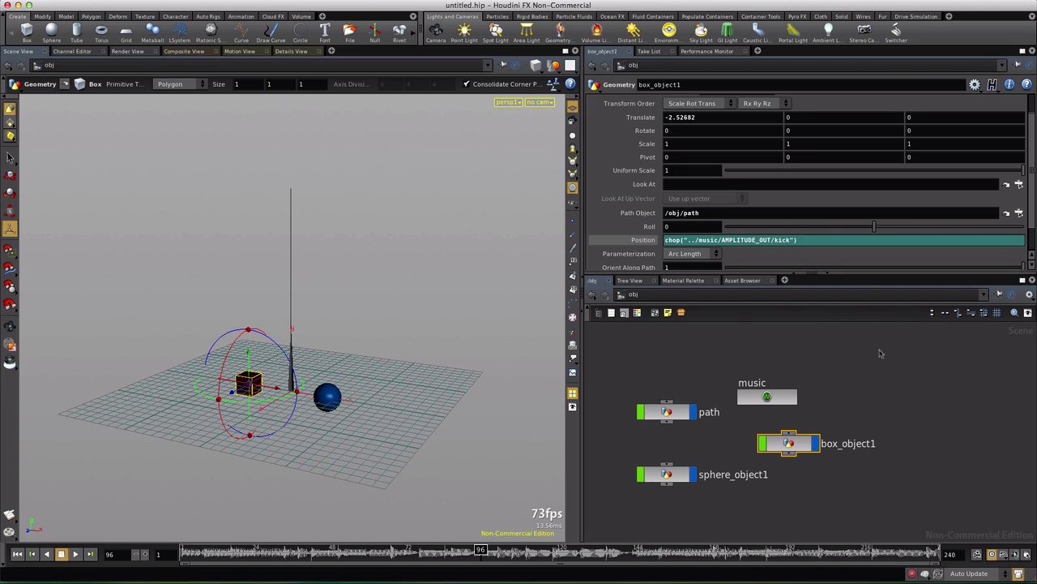
Step: Paste the expression into sphere_object1's Position, changing kick to snare
{"action": "left_click", "coordinate": [666, 474]}
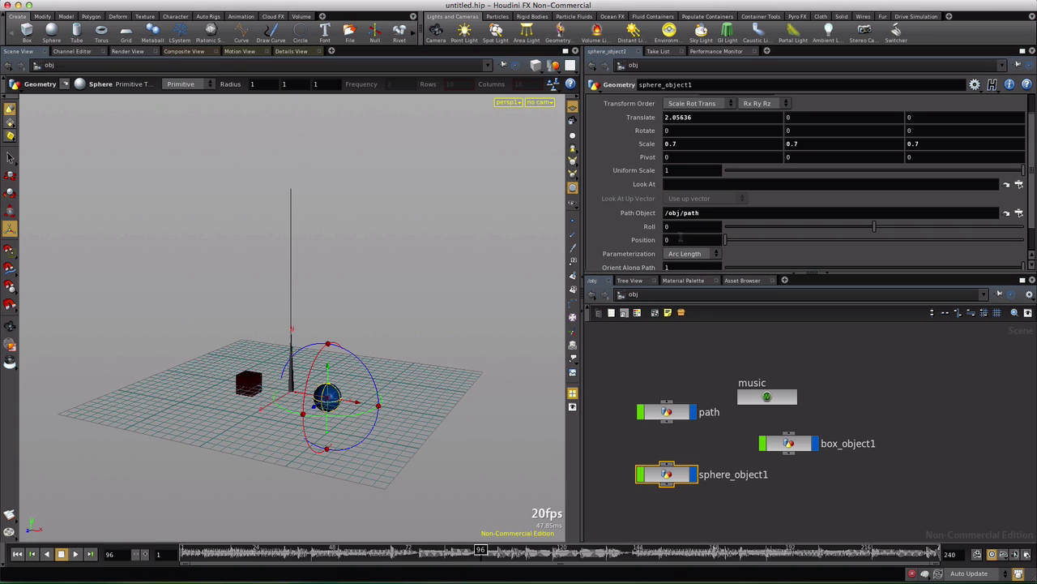
{"action": "key", "text": "ctrl+v"}
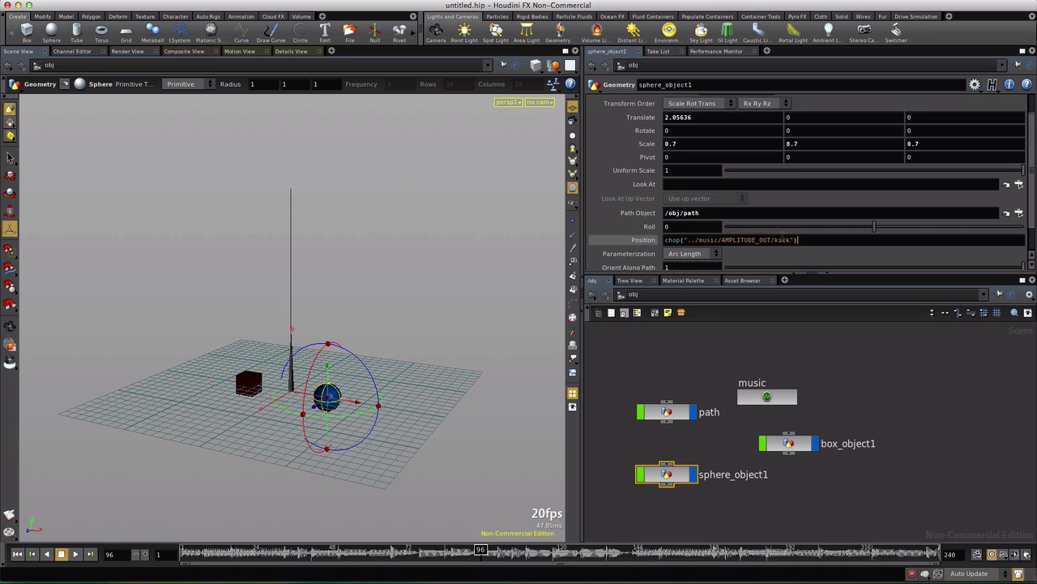
{"action": "double_click", "coordinate": [778, 240]}
{"action": "type", "text": "snare"}
{"action": "left_click", "coordinate": [875, 365]}
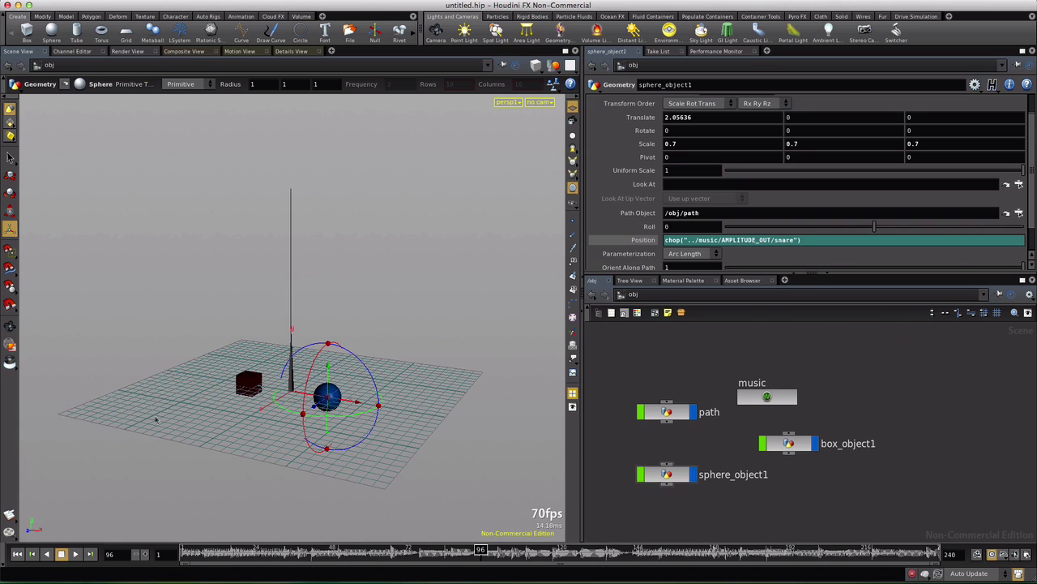
Step: Play the animation from frame 1, stop it, and dive into the music network
{"action": "left_click", "coordinate": [17, 554]}
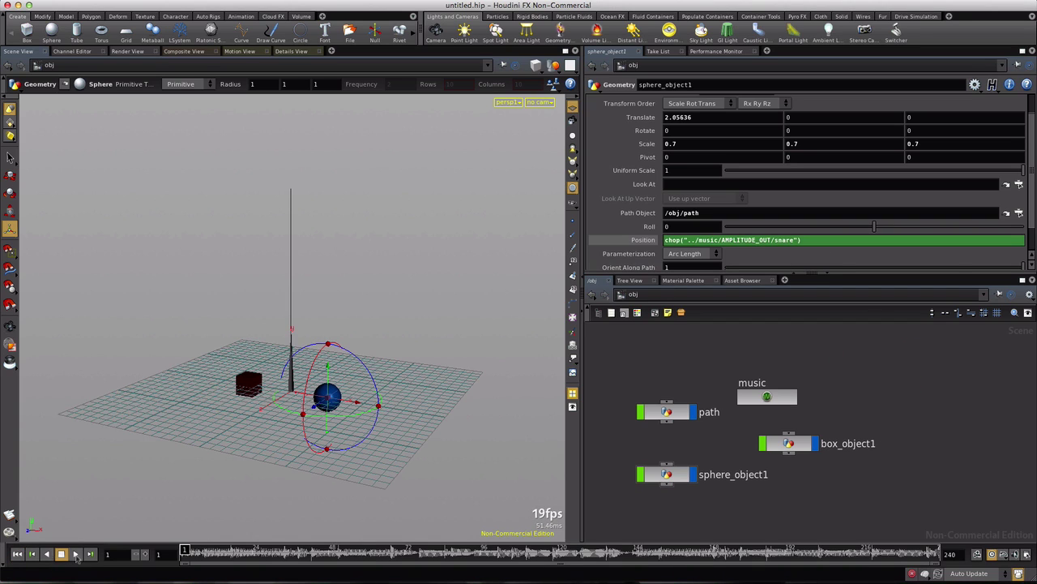
{"action": "left_click", "coordinate": [75, 554]}
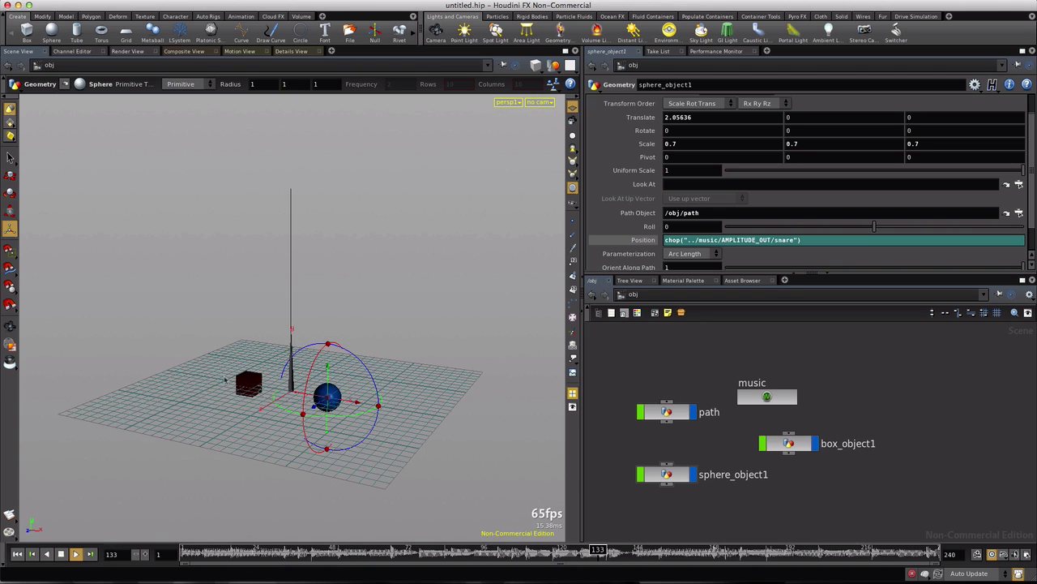
{"action": "left_click", "coordinate": [61, 555]}
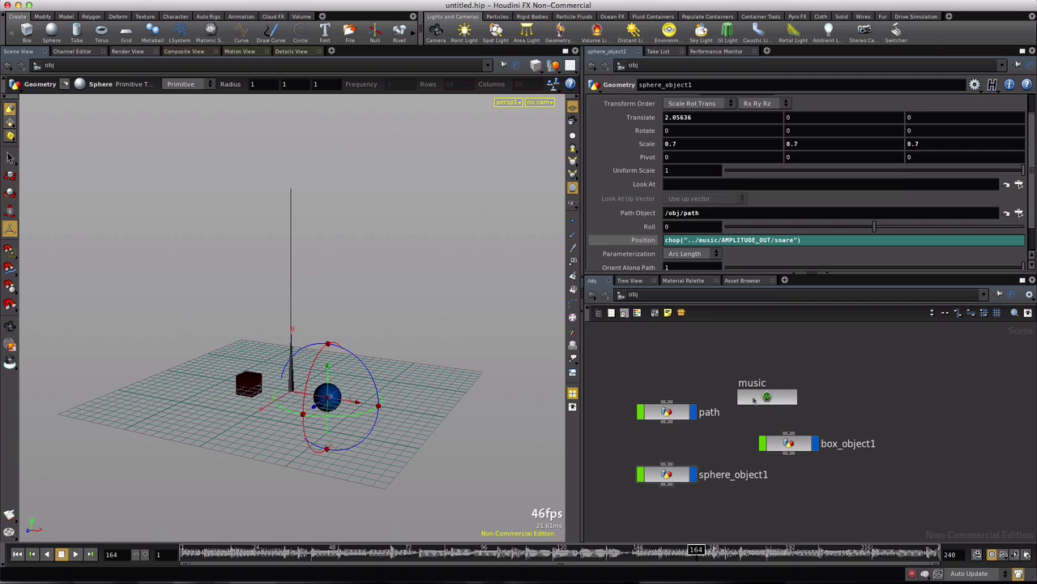
{"action": "double_click", "coordinate": [753, 399]}
Step: Frame the kick and snare nodes and split the Scene View into two stacked viewports
{"action": "key", "text": "h"}
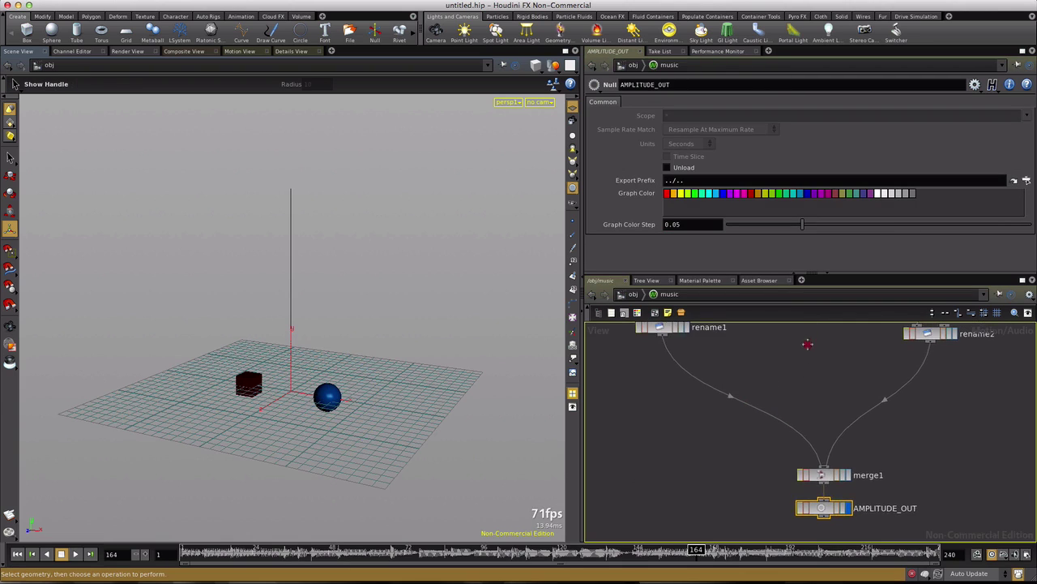
{"action": "left_click", "coordinate": [805, 365]}
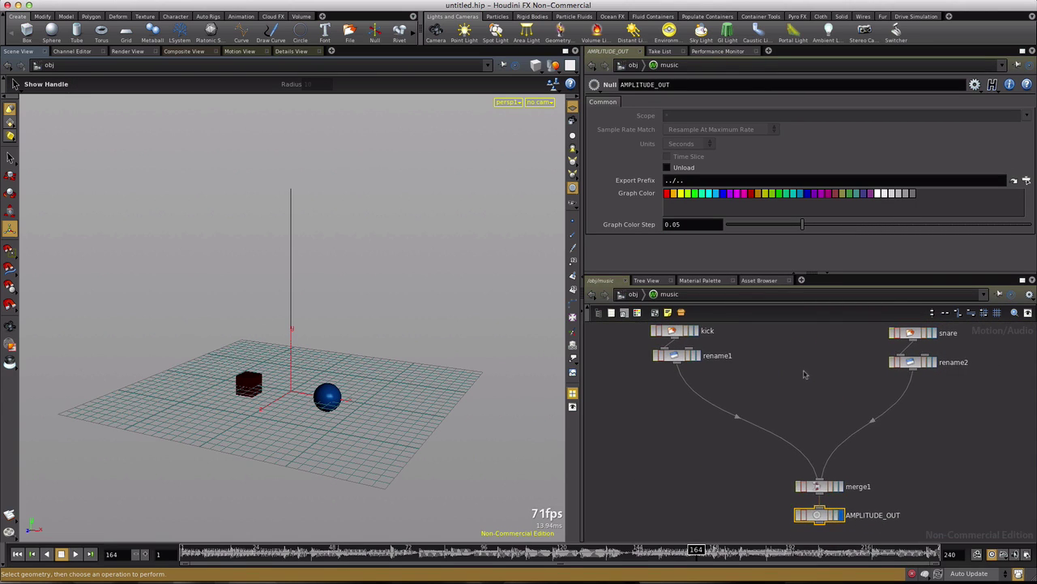
{"action": "left_click", "coordinate": [806, 373]}
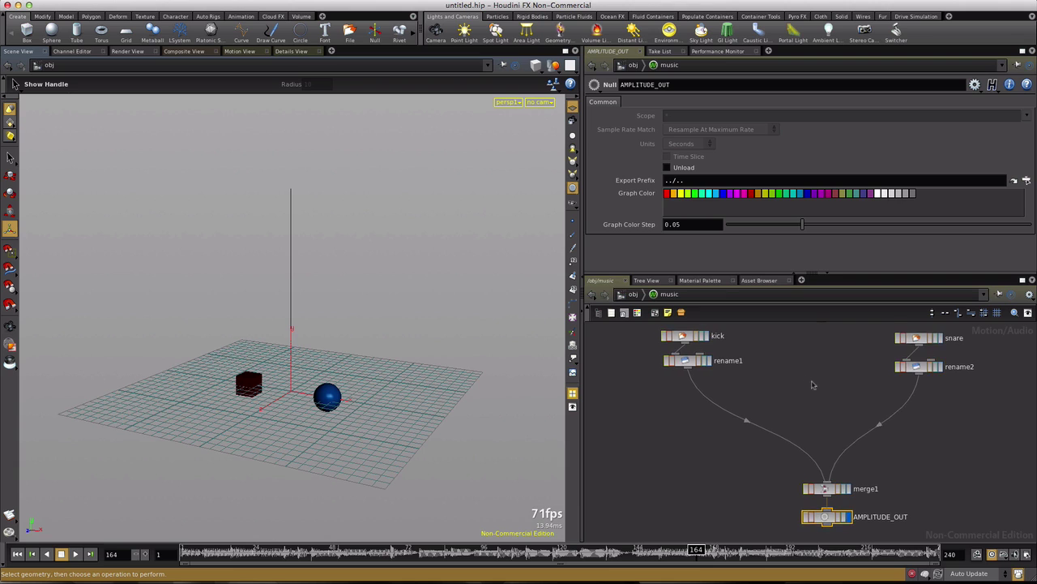
{"action": "left_click", "coordinate": [806, 370]}
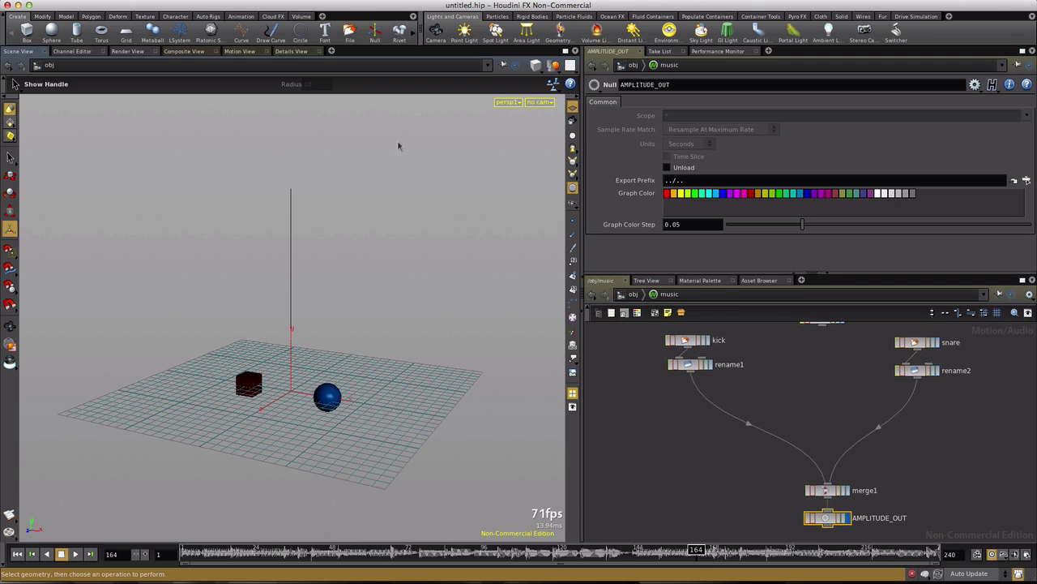
{"action": "left_click", "coordinate": [576, 50]}
{"action": "left_click", "coordinate": [594, 187]}
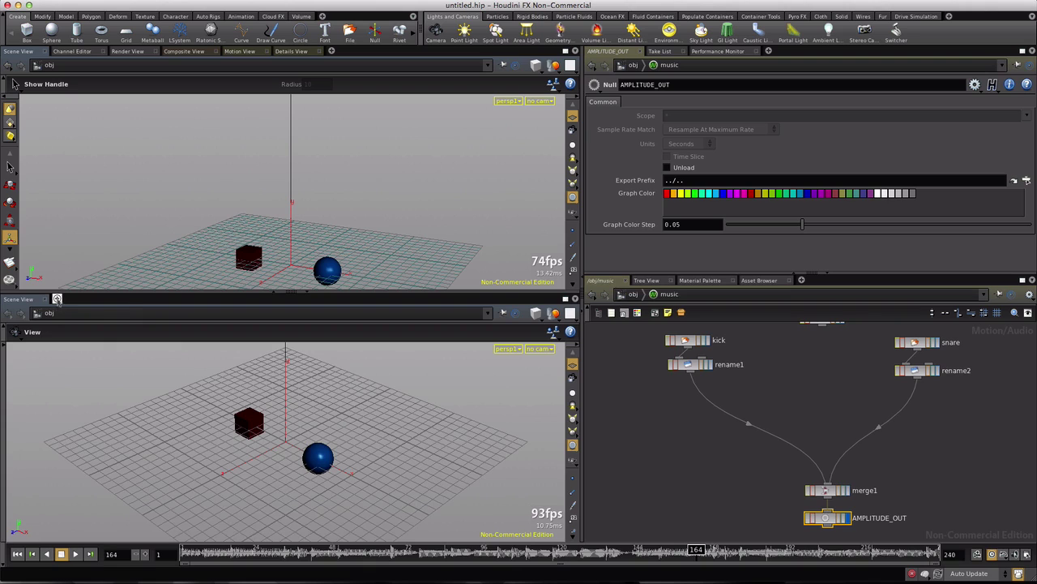
Step: Turn the lower pane into a Motion View of the waveforms and open the Audio Panel
{"action": "left_click", "coordinate": [56, 299]}
{"action": "mouse_move", "coordinate": [89, 318]}
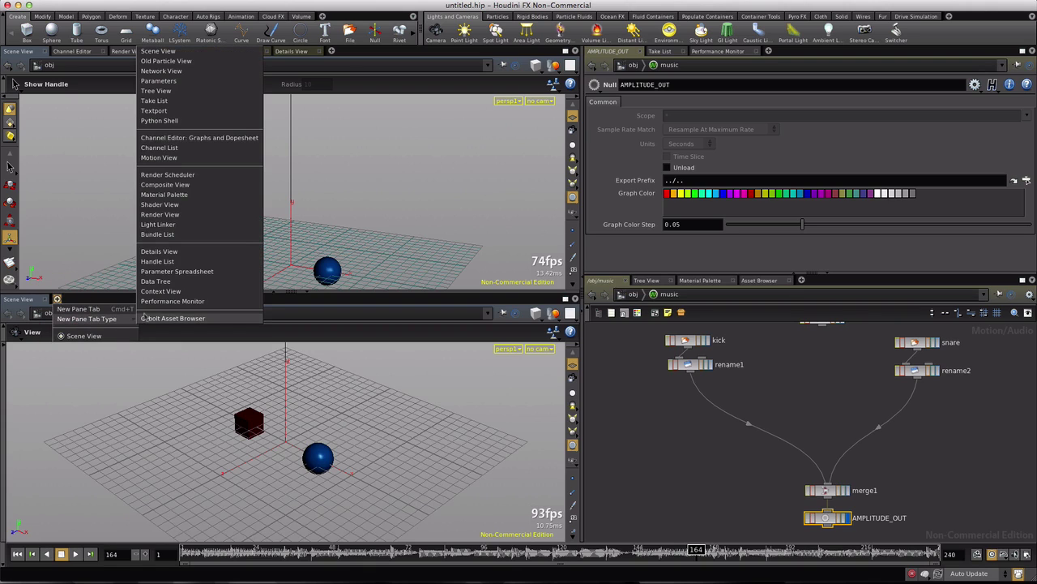
{"action": "left_click", "coordinate": [159, 157]}
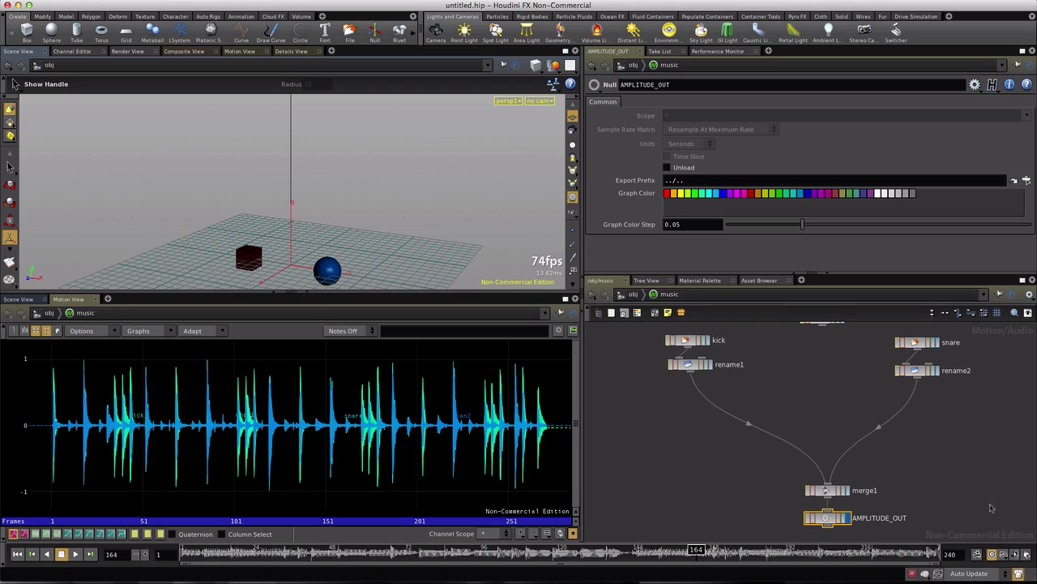
{"action": "left_click", "coordinate": [1015, 555]}
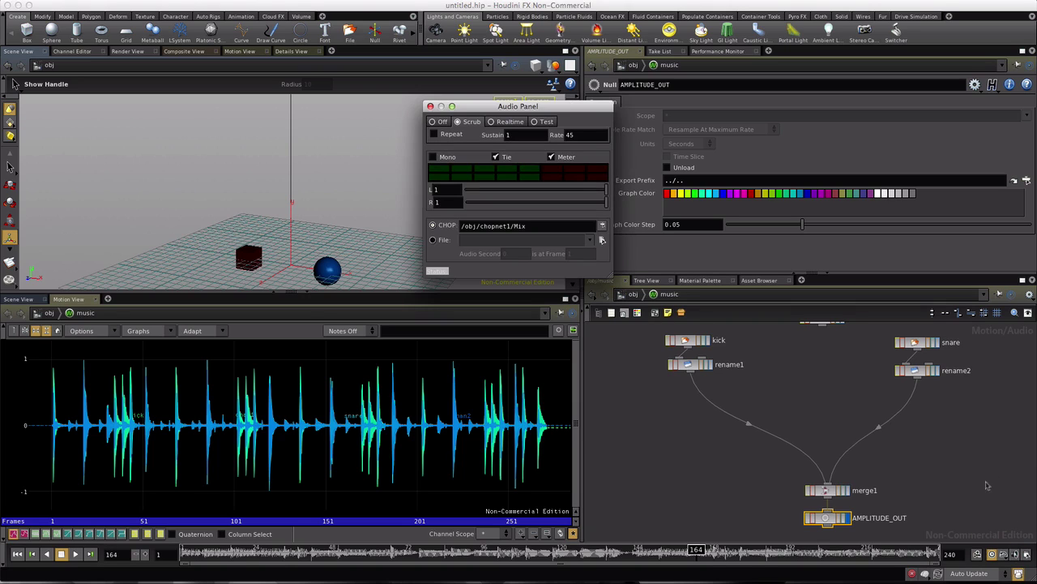
Step: Set /obj/music/kick as the Audio Panel's CHOP source
{"action": "left_click", "coordinate": [602, 225]}
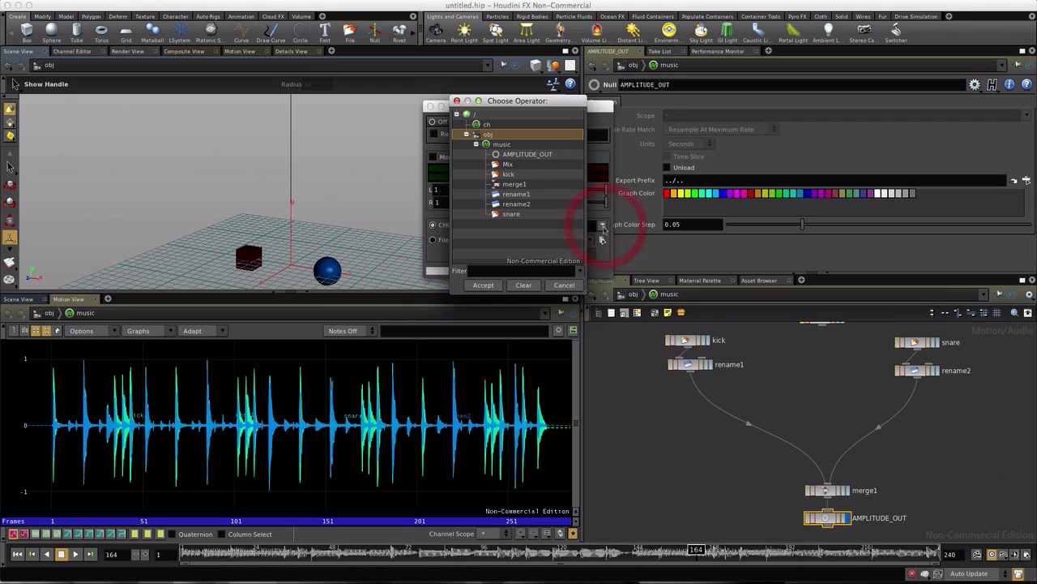
{"action": "left_click", "coordinate": [508, 175]}
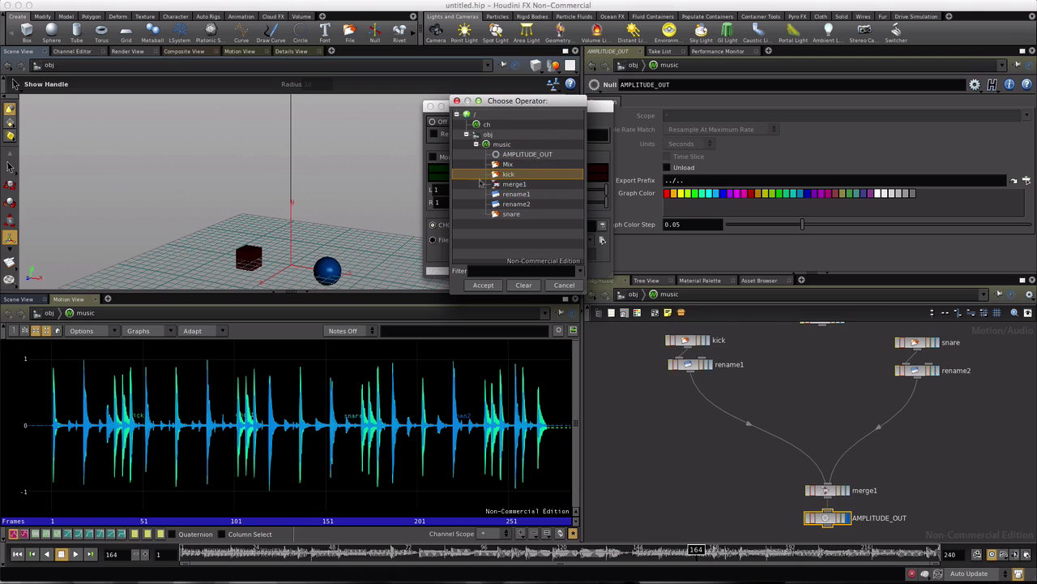
{"action": "left_click", "coordinate": [483, 285]}
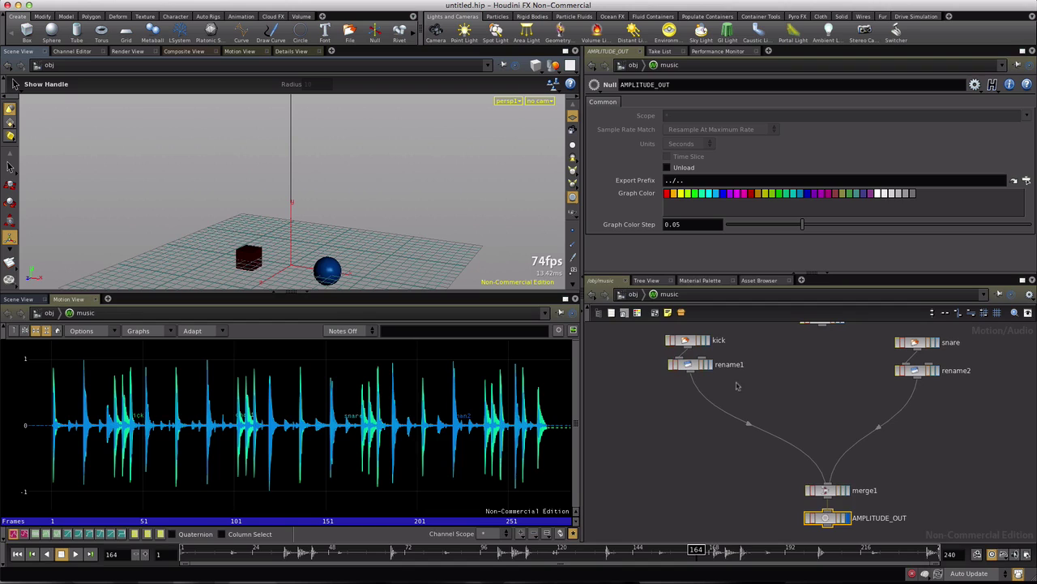
Step: Bypass the snare CHOP and play the animation from frame 1
{"action": "left_click", "coordinate": [898, 342]}
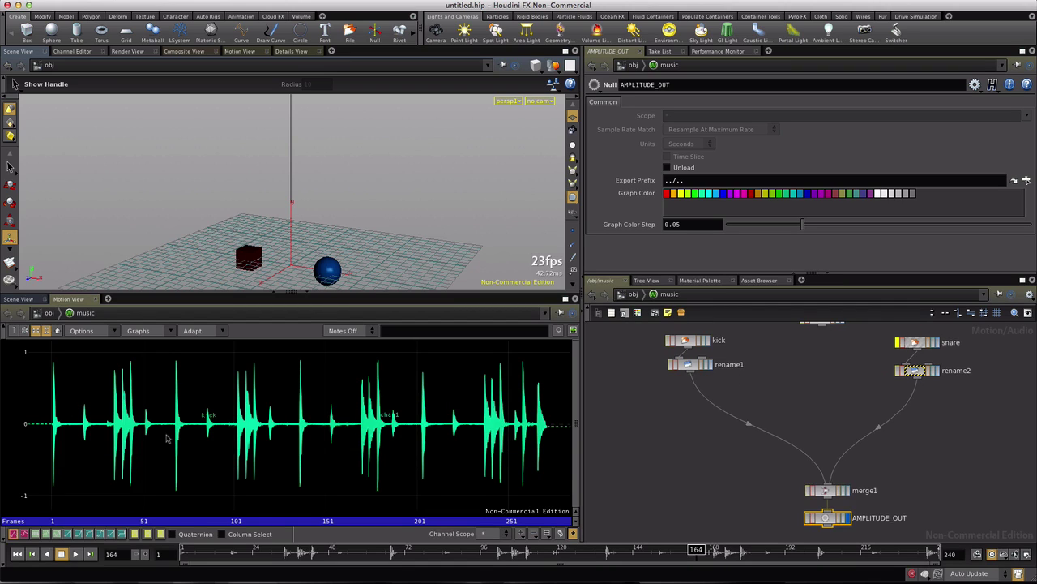
{"action": "left_click", "coordinate": [16, 553]}
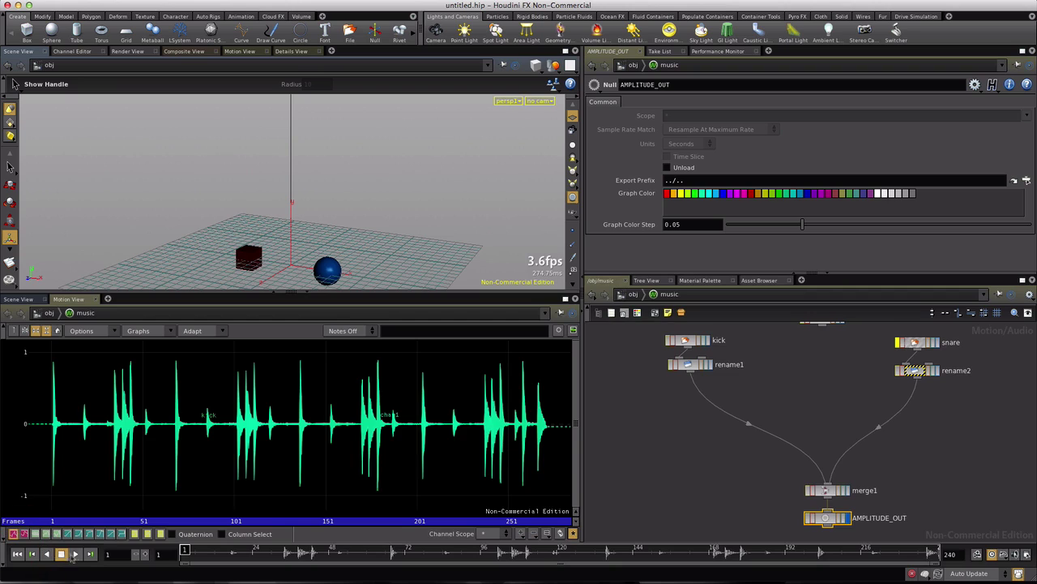
{"action": "left_click", "coordinate": [74, 553]}
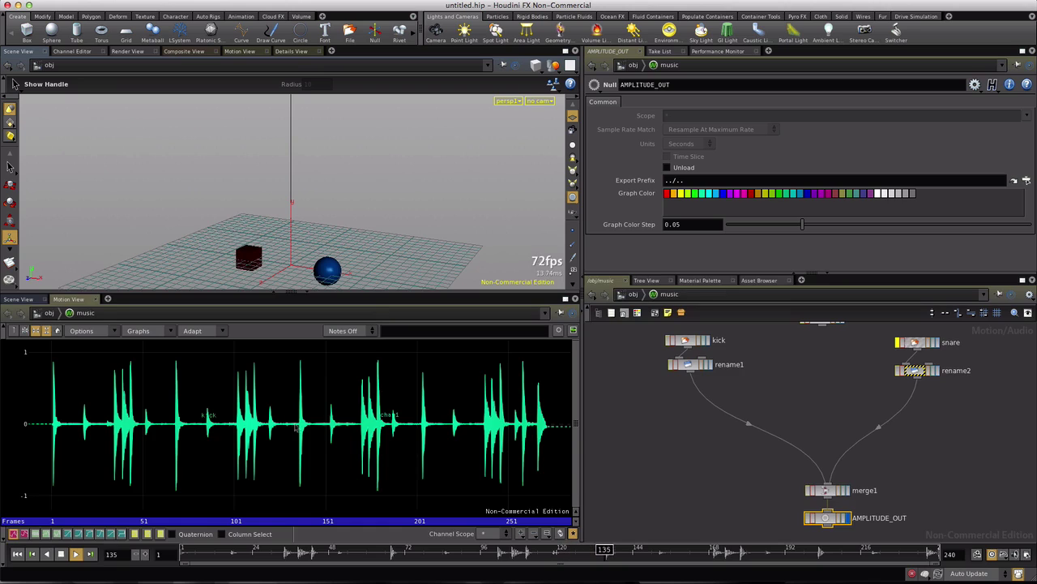
Step: Stop playback at frame 170 while the kick waveform shows
{"action": "left_click", "coordinate": [61, 553]}
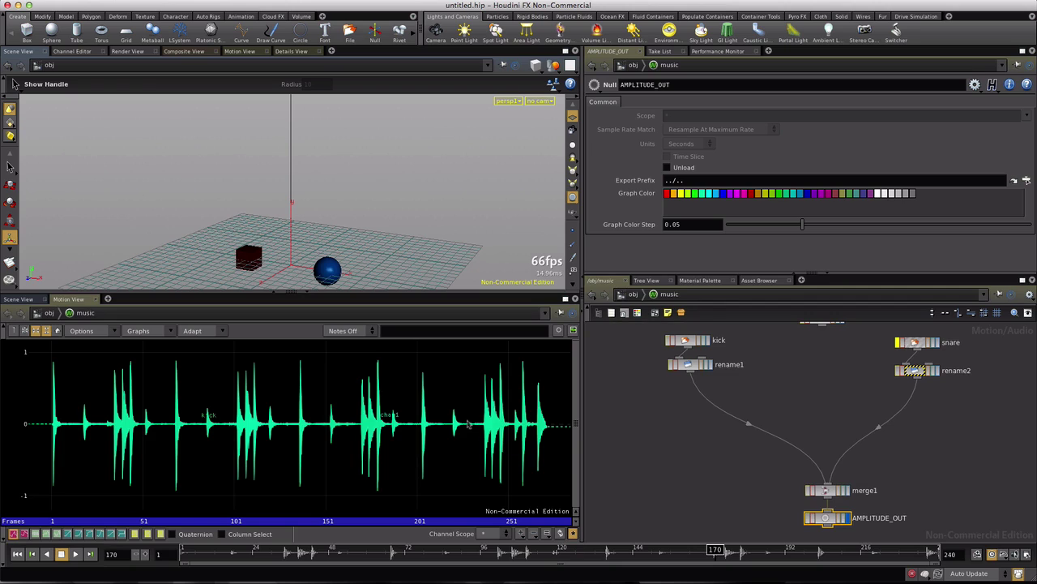
Step: Insert a Limit CHOP between rename1 and merge1 and display its graph
{"action": "key", "text": "Tab"}
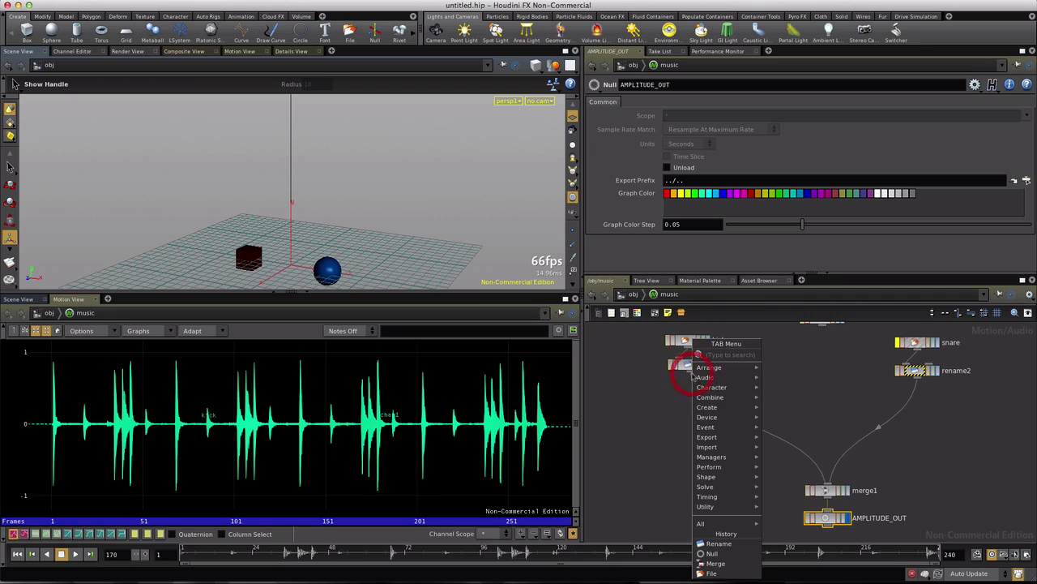
{"action": "mouse_move", "coordinate": [705, 377]}
{"action": "left_click", "coordinate": [776, 374]}
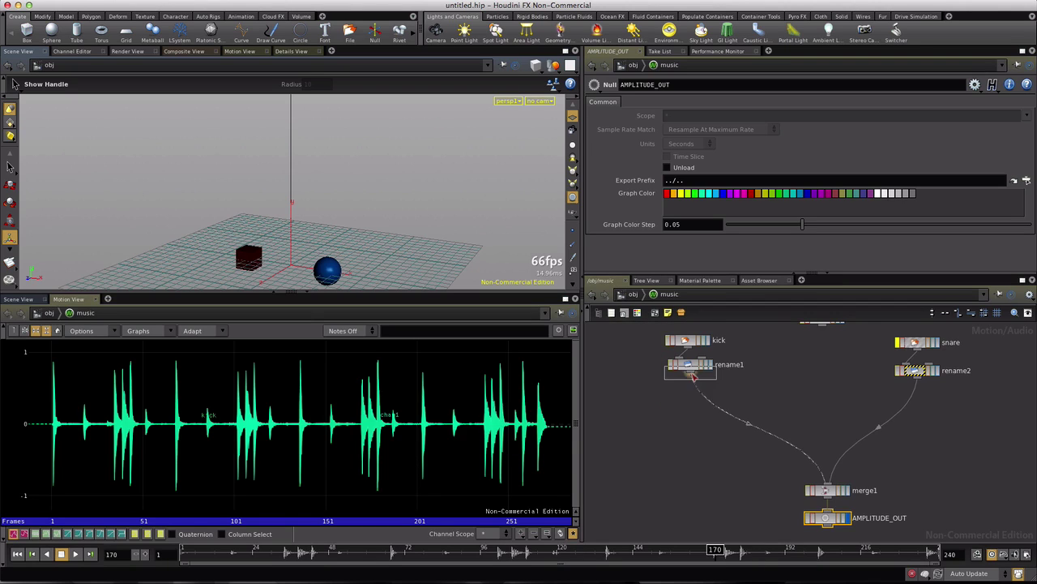
{"action": "left_click", "coordinate": [697, 406]}
{"action": "left_click", "coordinate": [712, 404]}
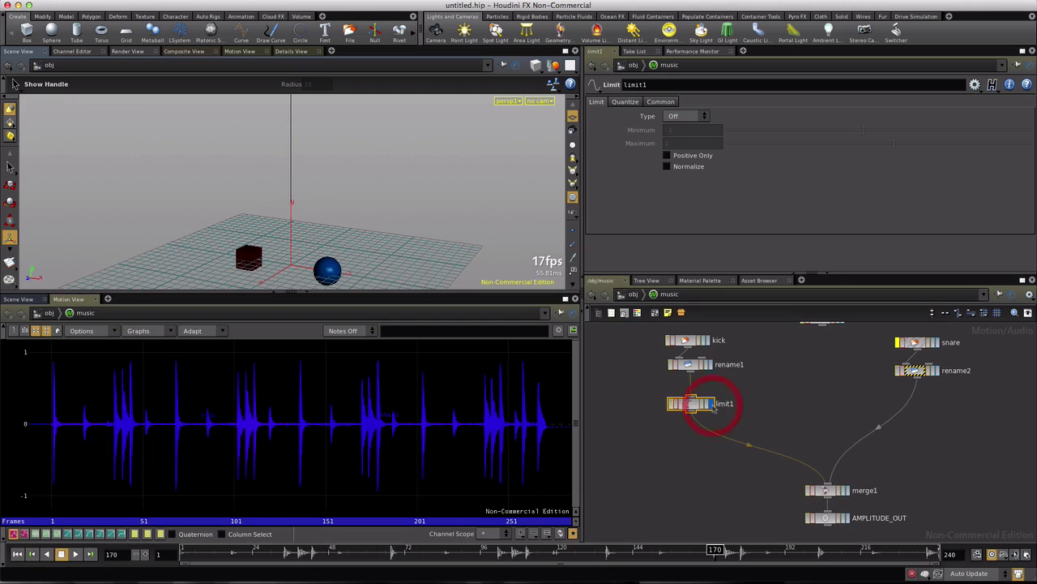
Step: Set limit1 to Clamp with Minimum 0.475 and Maximum 0.89
{"action": "left_click", "coordinate": [704, 117]}
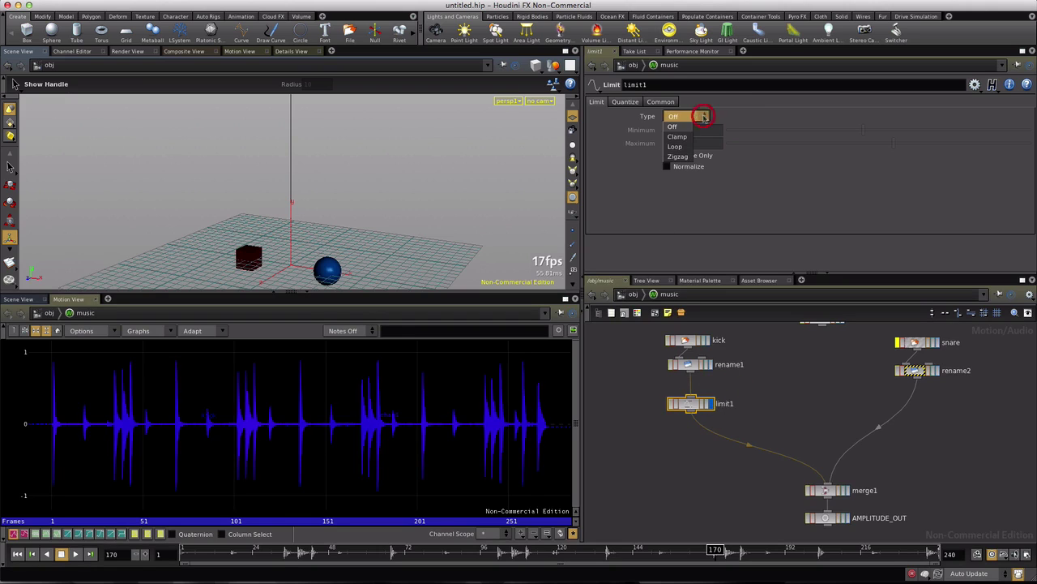
{"action": "left_click", "coordinate": [683, 129]}
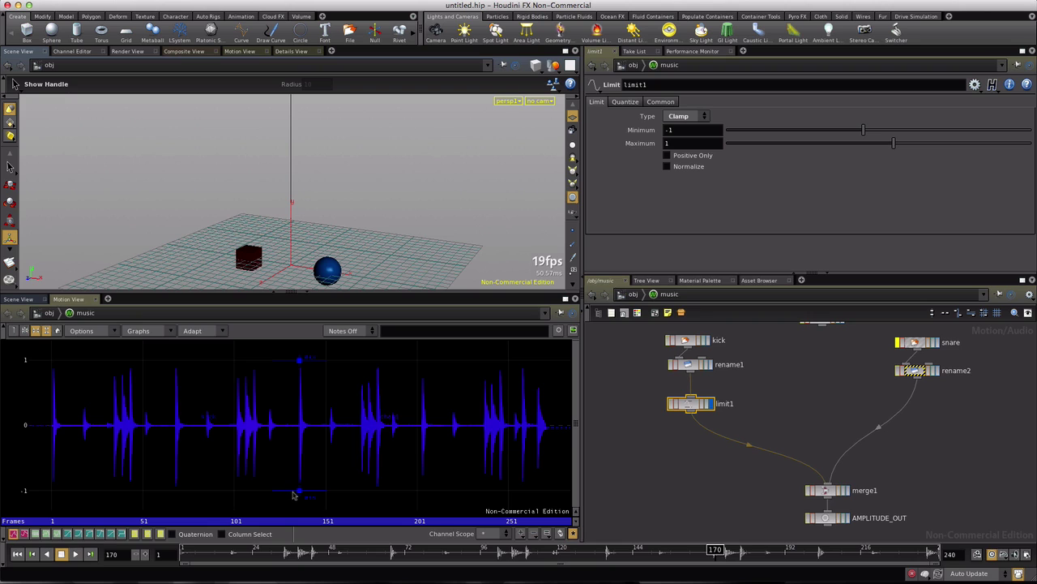
{"action": "left_click_drag", "start_coordinate": [300, 493], "coordinate": [307, 395]}
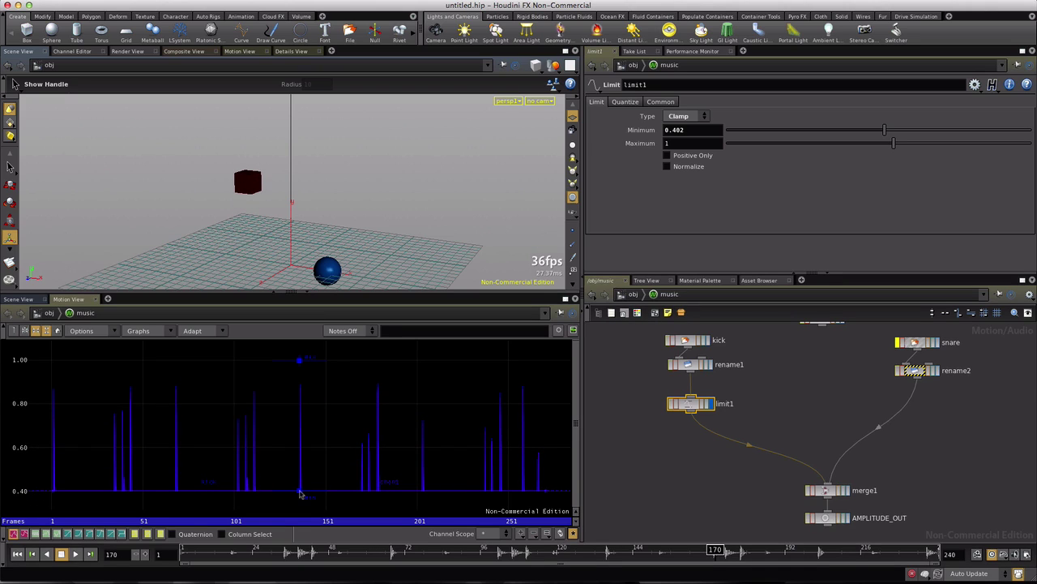
{"action": "left_click_drag", "start_coordinate": [300, 492], "coordinate": [302, 472]}
{"action": "left_click_drag", "start_coordinate": [300, 362], "coordinate": [299, 395]}
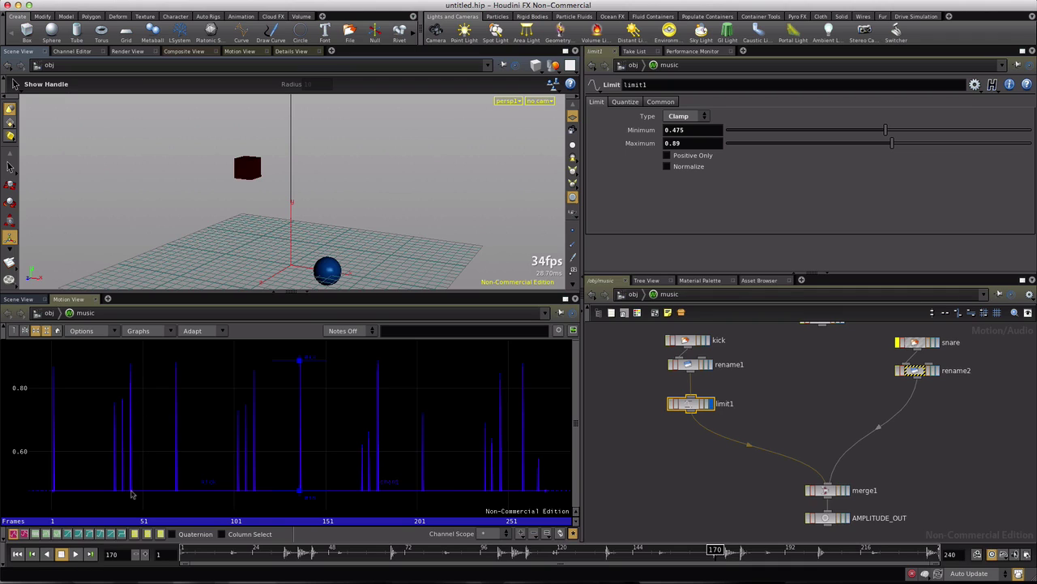
Step: Read the clamped kick values at the baseline and at a peak
{"action": "left_click", "coordinate": [131, 493]}
{"action": "left_click", "coordinate": [131, 492]}
{"action": "left_click", "coordinate": [131, 493]}
{"action": "left_click", "coordinate": [132, 367]}
Step: Play from frame 1 to watch the box lift, stopping at frame 86
{"action": "key", "text": "Escape"}
{"action": "scroll", "coordinate": [294, 219], "scroll_direction": "down", "scroll_amount": 5}
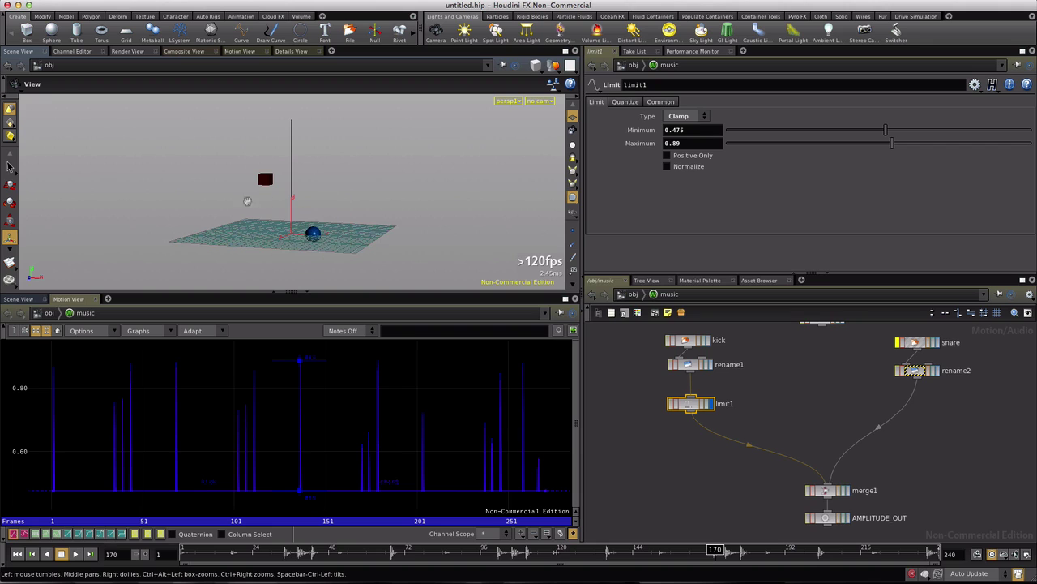
{"action": "left_click", "coordinate": [17, 553]}
{"action": "left_click", "coordinate": [75, 553]}
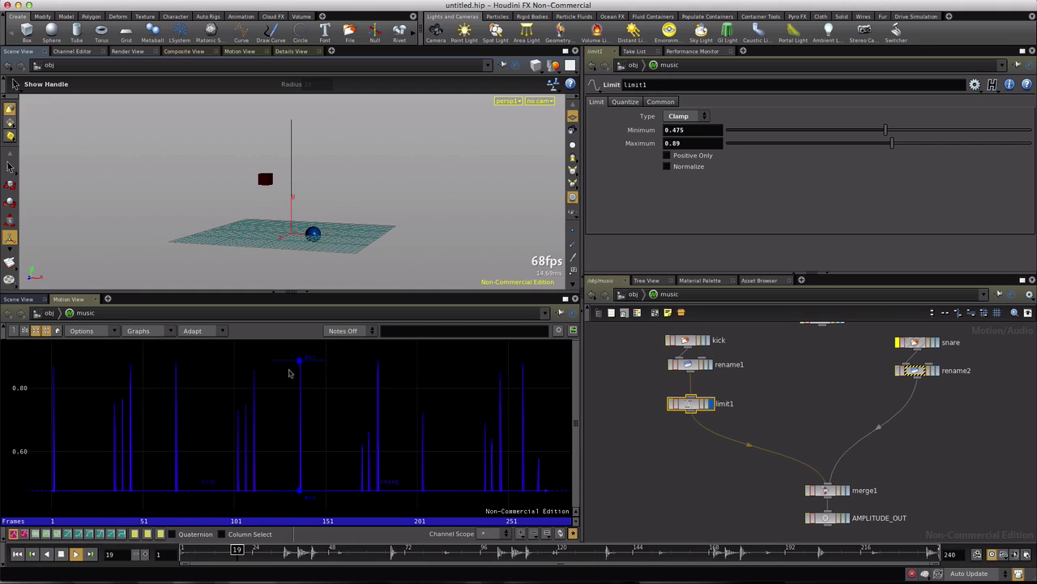
{"action": "left_click", "coordinate": [61, 553]}
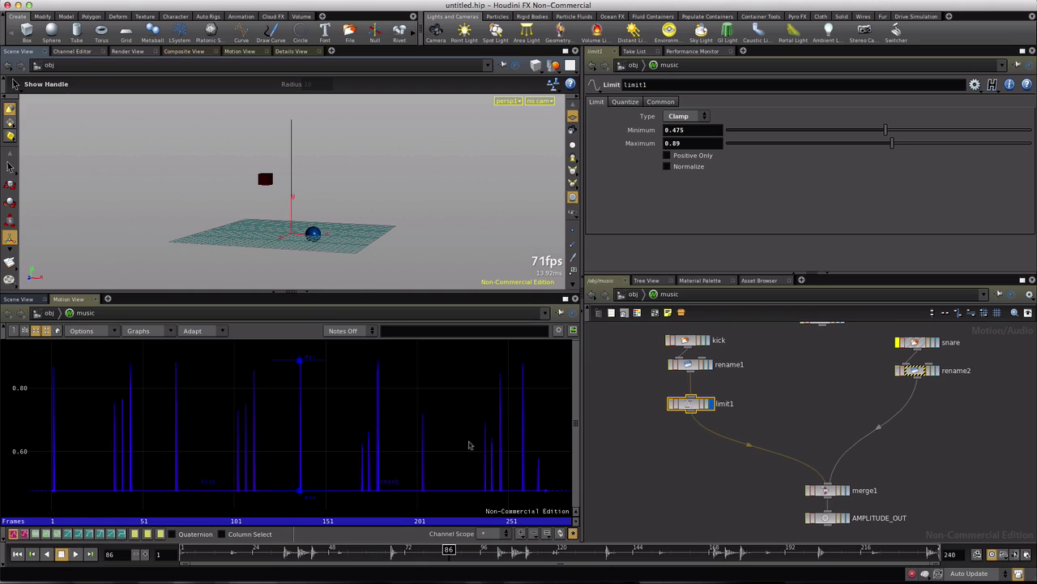
{"action": "left_click_drag", "start_coordinate": [693, 406], "coordinate": [693, 398]}
Step: Insert envelope1 after limit1, give it the display flag, and set Envelope Width to 10
{"action": "right_click", "coordinate": [691, 407]}
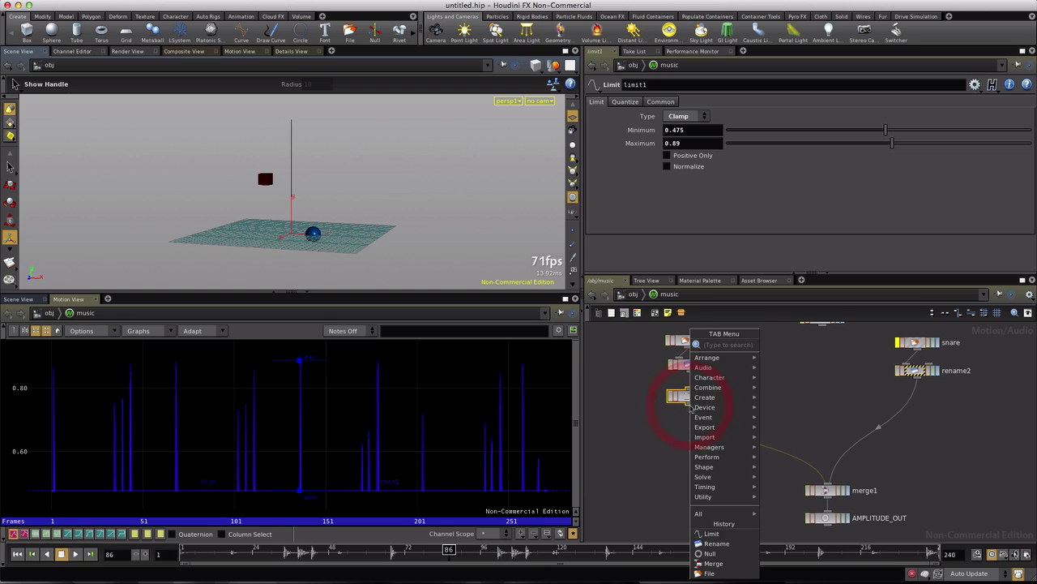
{"action": "key", "text": "Escape"}
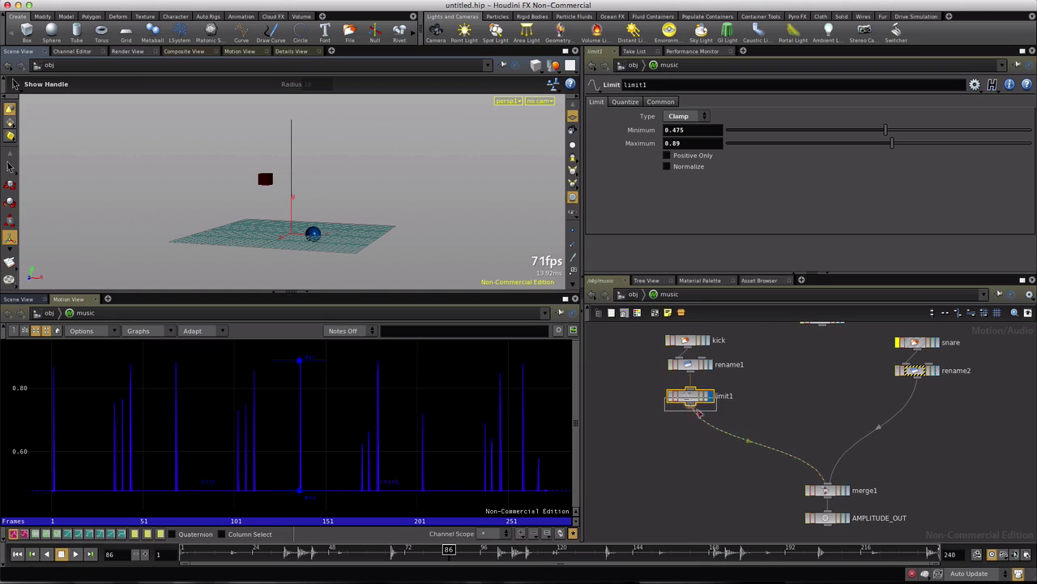
{"action": "left_click", "coordinate": [692, 428]}
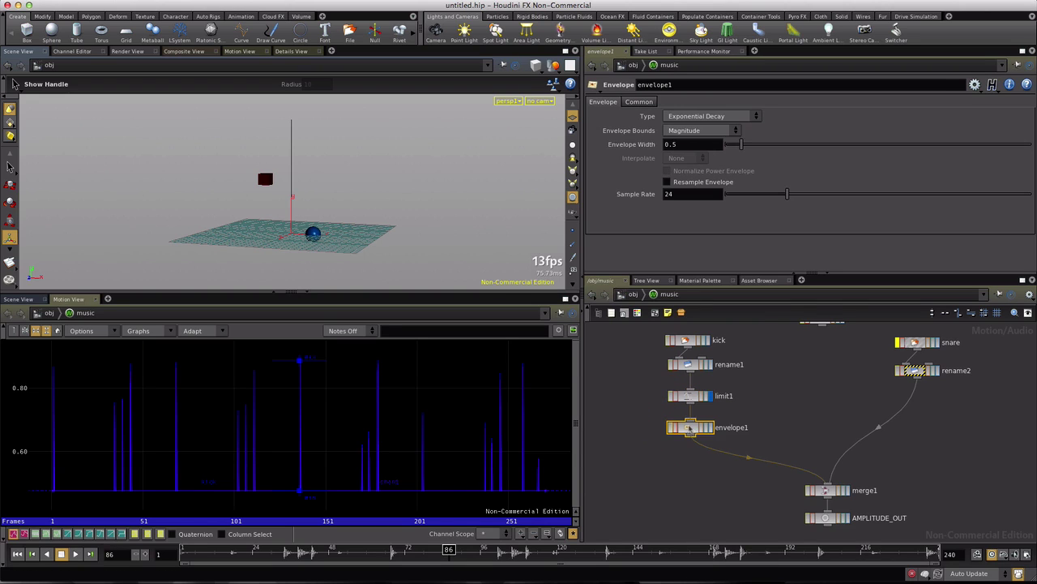
{"action": "left_click", "coordinate": [710, 428]}
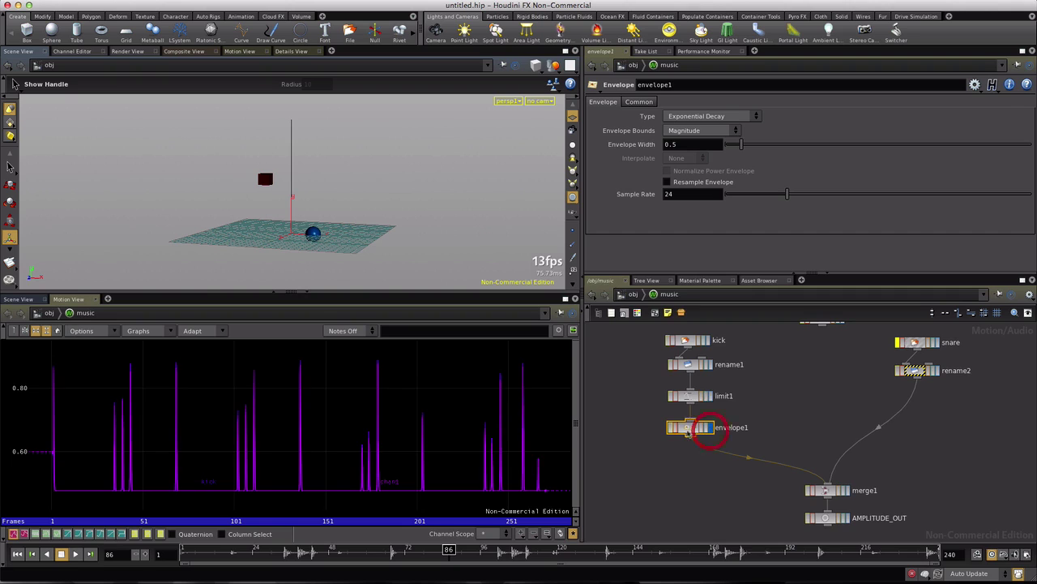
{"action": "left_click_drag", "start_coordinate": [743, 144], "coordinate": [1028, 145]}
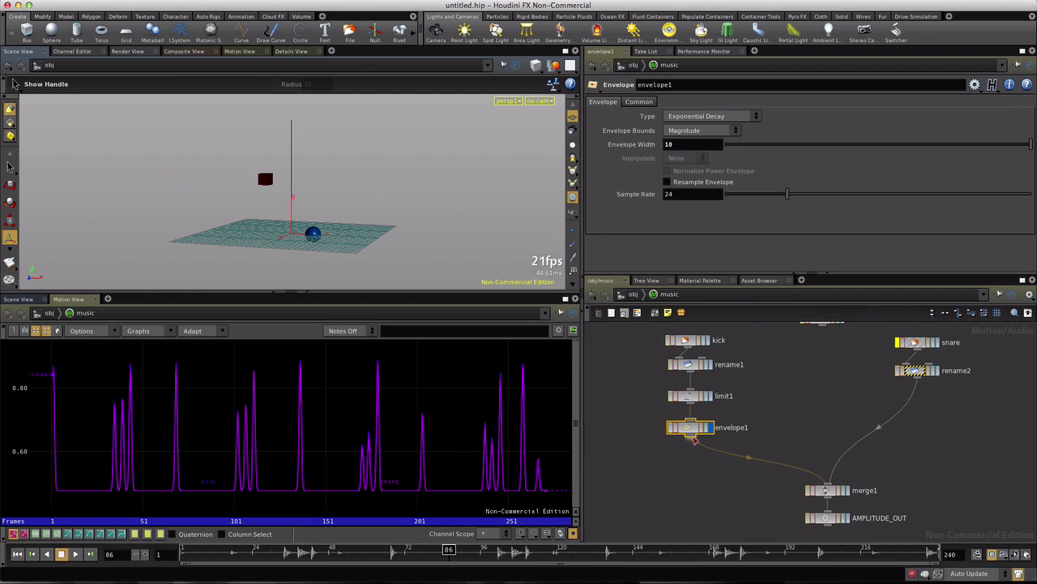
{"action": "key", "text": "Tab"}
Step: Add a Count node, count1, beside envelope1
{"action": "type", "text": "Count"}
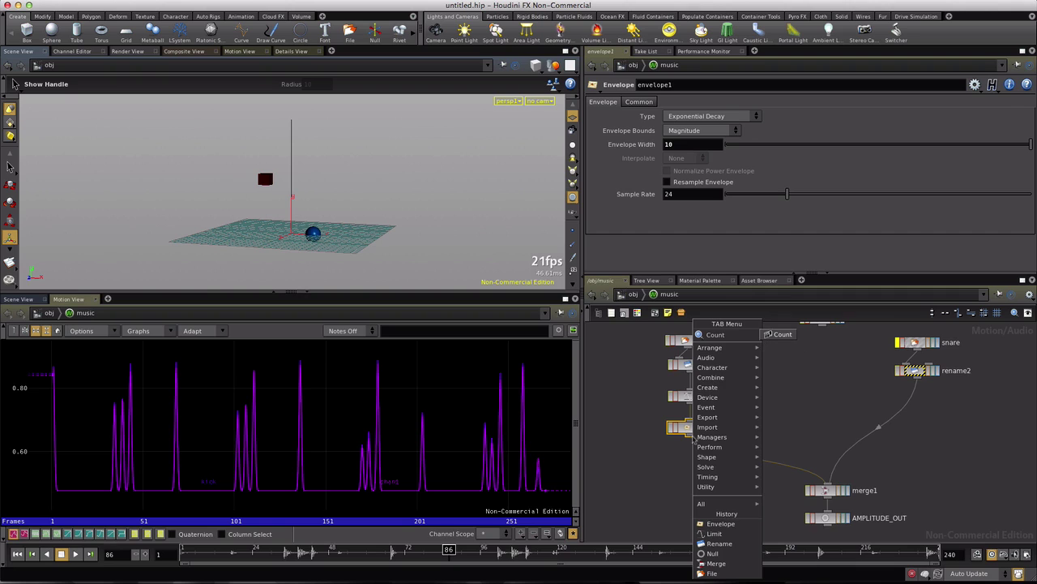
{"action": "left_click", "coordinate": [779, 334]}
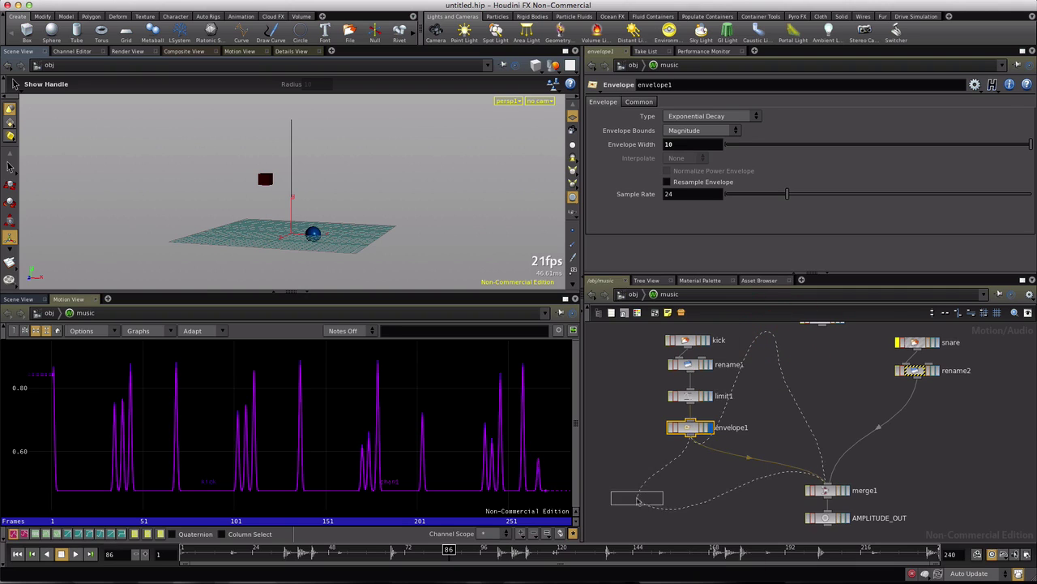
{"action": "left_click", "coordinate": [639, 498]}
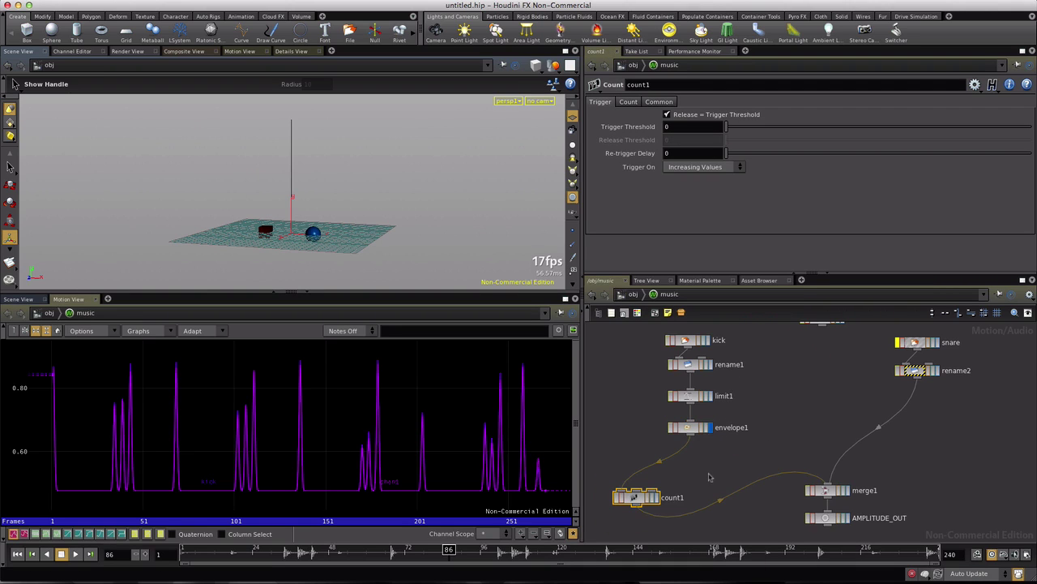
{"action": "left_click", "coordinate": [653, 492]}
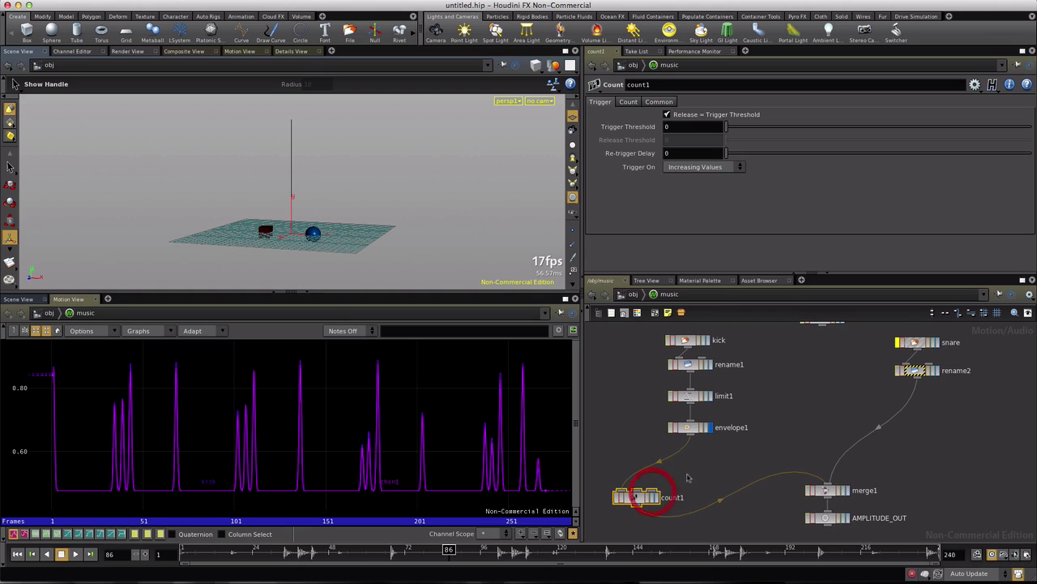
Step: Create constant1, wire it into count1, and select its chan1 channel name
{"action": "key", "text": "Tab"}
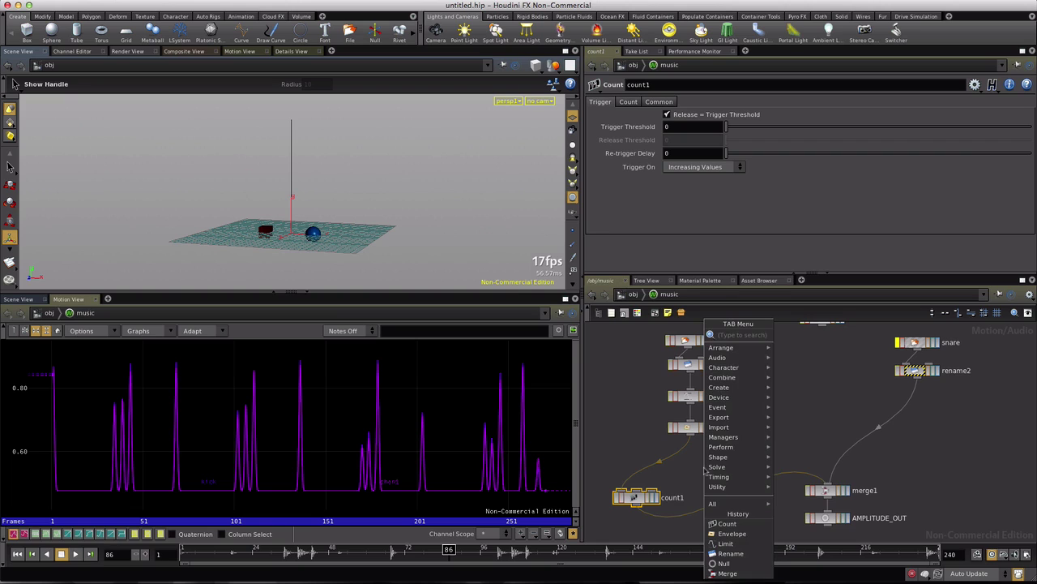
{"action": "type", "text": "con"}
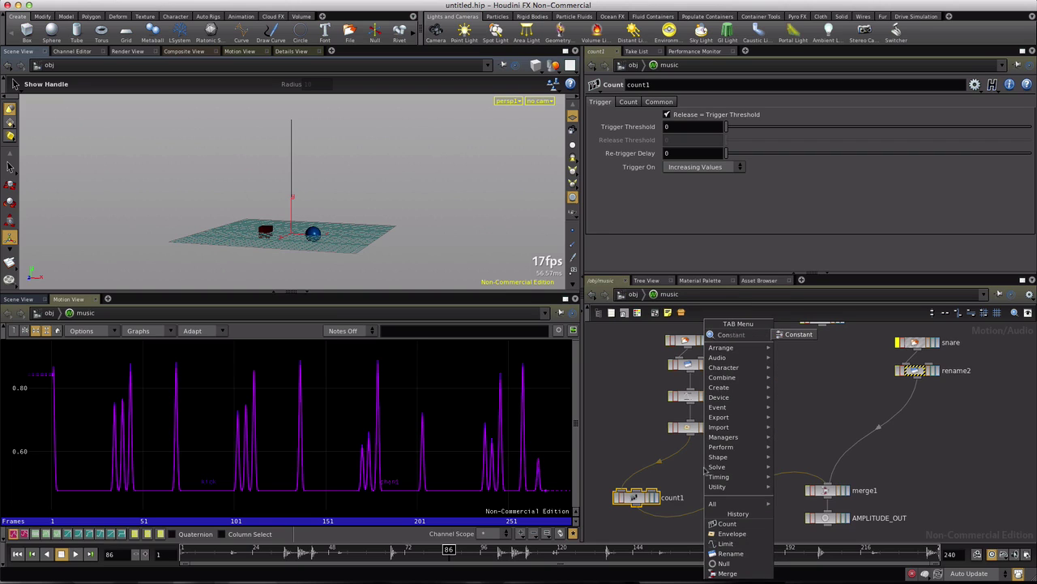
{"action": "left_click", "coordinate": [791, 337]}
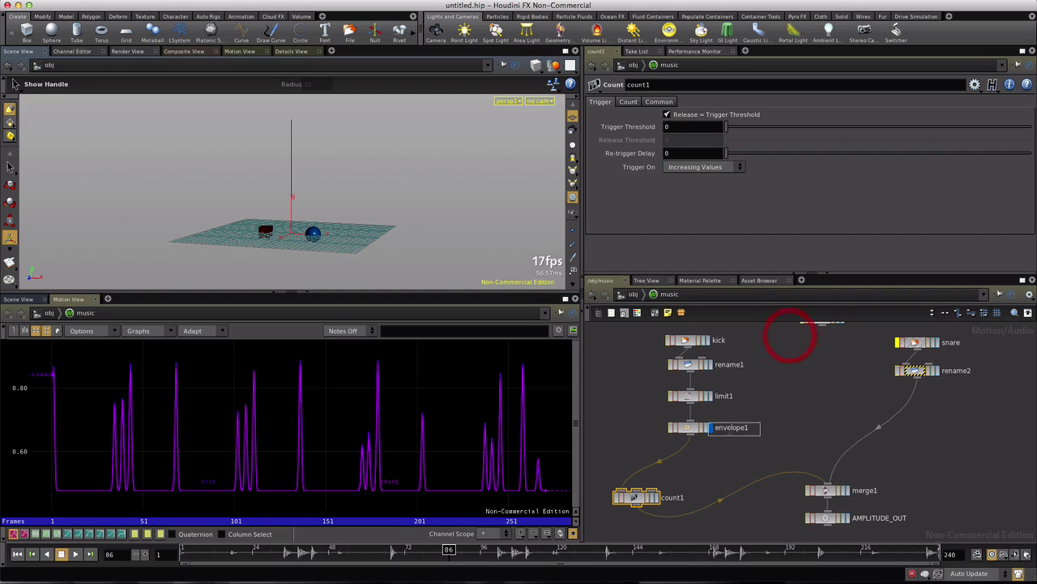
{"action": "left_click", "coordinate": [721, 460]}
{"action": "left_click_drag", "start_coordinate": [720, 465], "coordinate": [655, 491]}
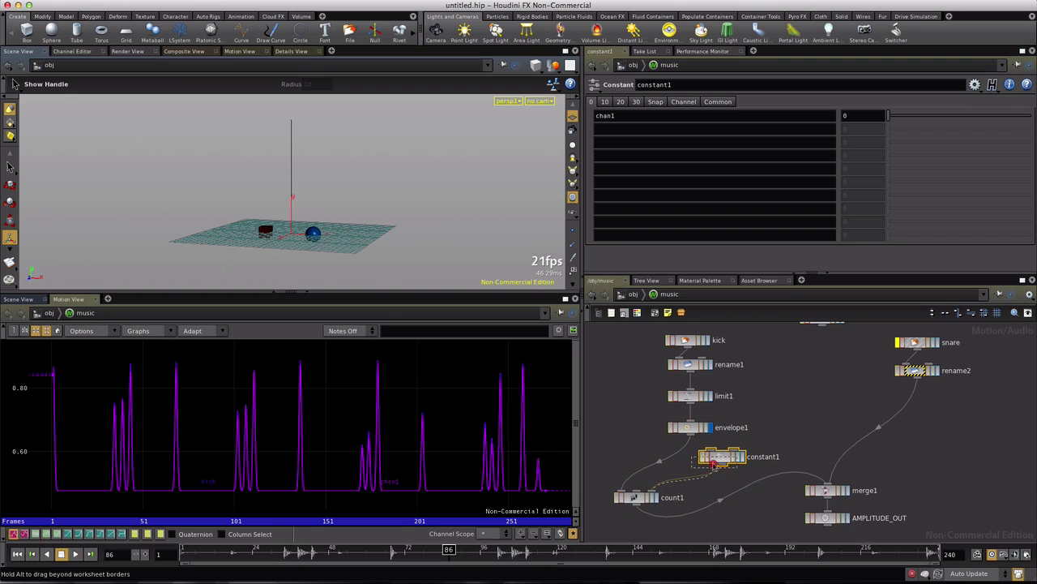
{"action": "left_click_drag", "start_coordinate": [708, 468], "coordinate": [659, 491]}
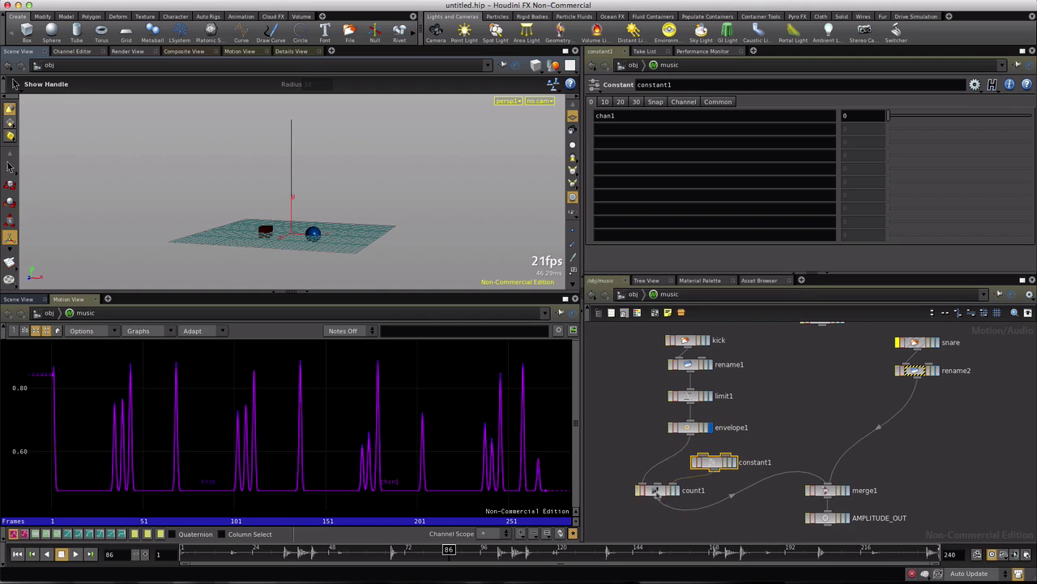
{"action": "left_click", "coordinate": [658, 492]}
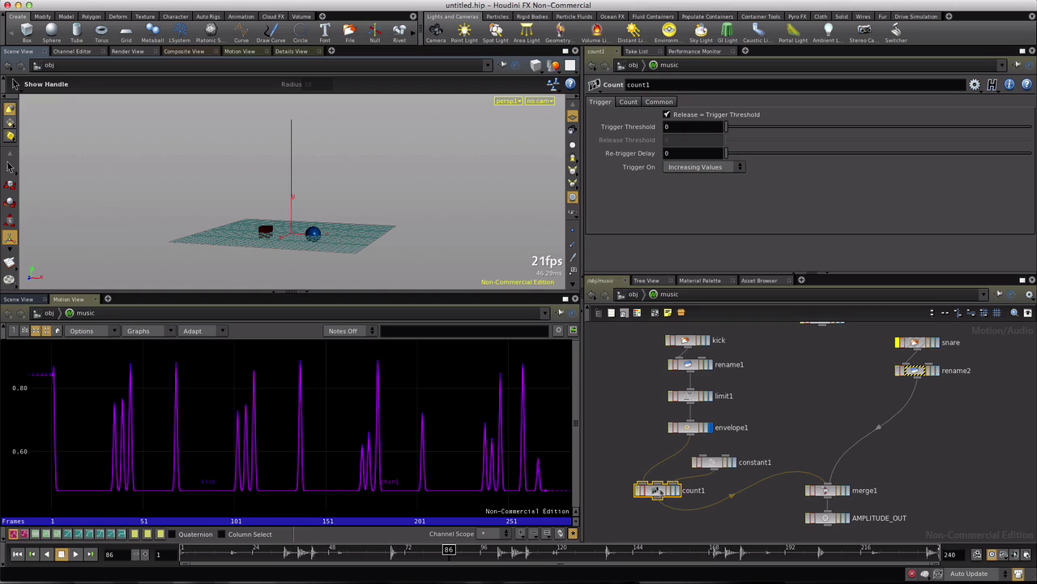
{"action": "left_click", "coordinate": [713, 464]}
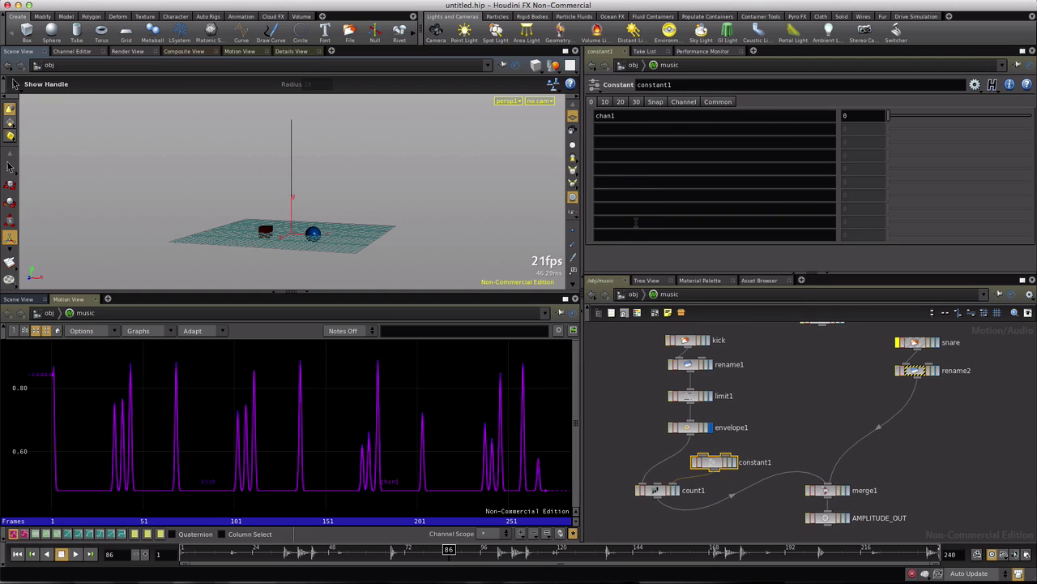
{"action": "left_click_drag", "start_coordinate": [618, 116], "coordinate": [598, 115]}
Step: Rename constant1's channel to kick and set its value to 0.02
{"action": "type", "text": "kick"}
{"action": "key", "text": "Return"}
{"action": "left_click", "coordinate": [847, 115]}
{"action": "key", "text": "Return"}
Step: Display count1 and raise its Trigger Threshold to 0.6
{"action": "left_click", "coordinate": [674, 491]}
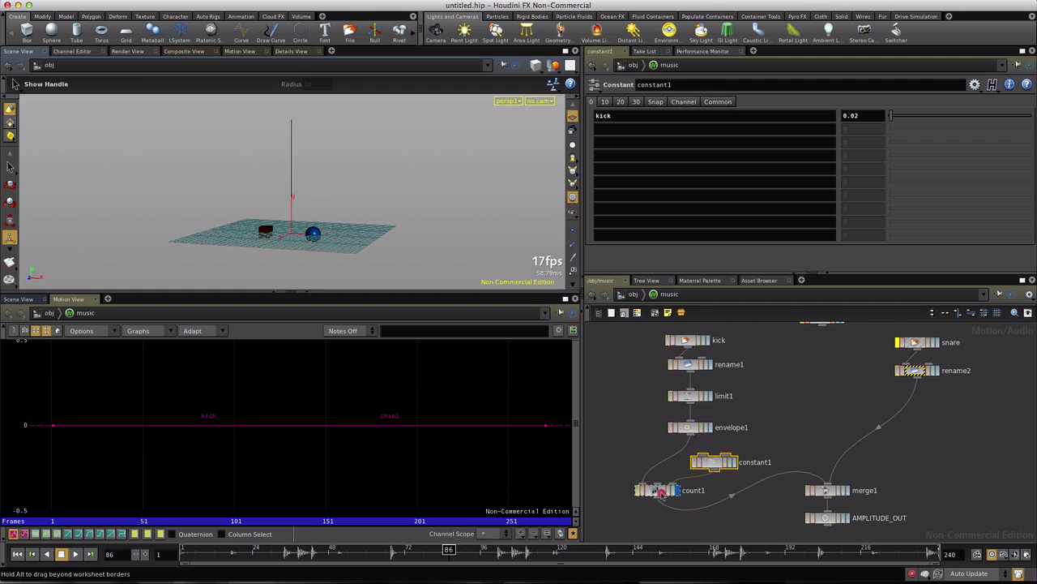
{"action": "left_click", "coordinate": [655, 492]}
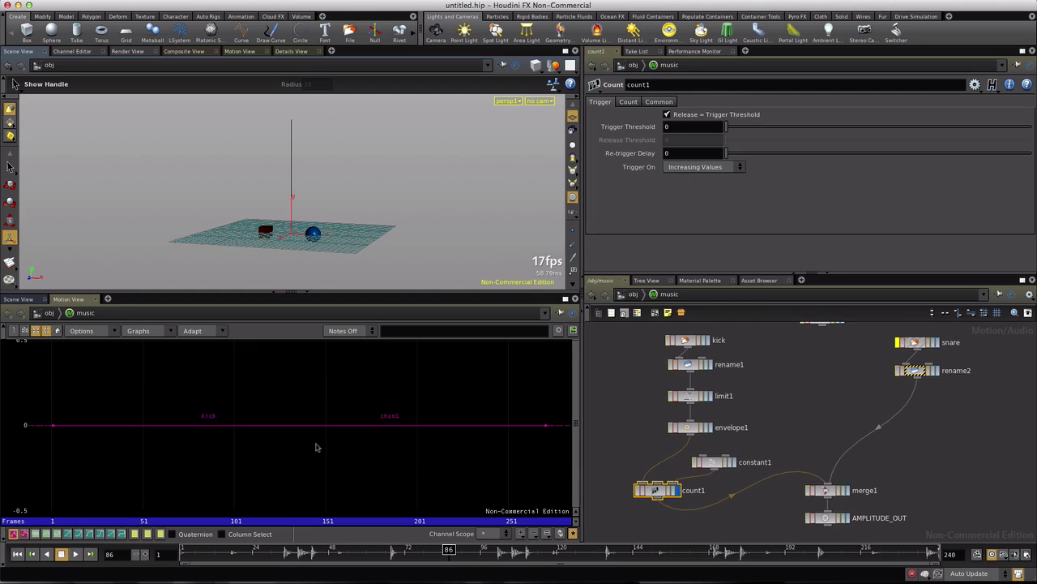
{"action": "scroll", "coordinate": [294, 442], "scroll_direction": "down", "scroll_amount": 3}
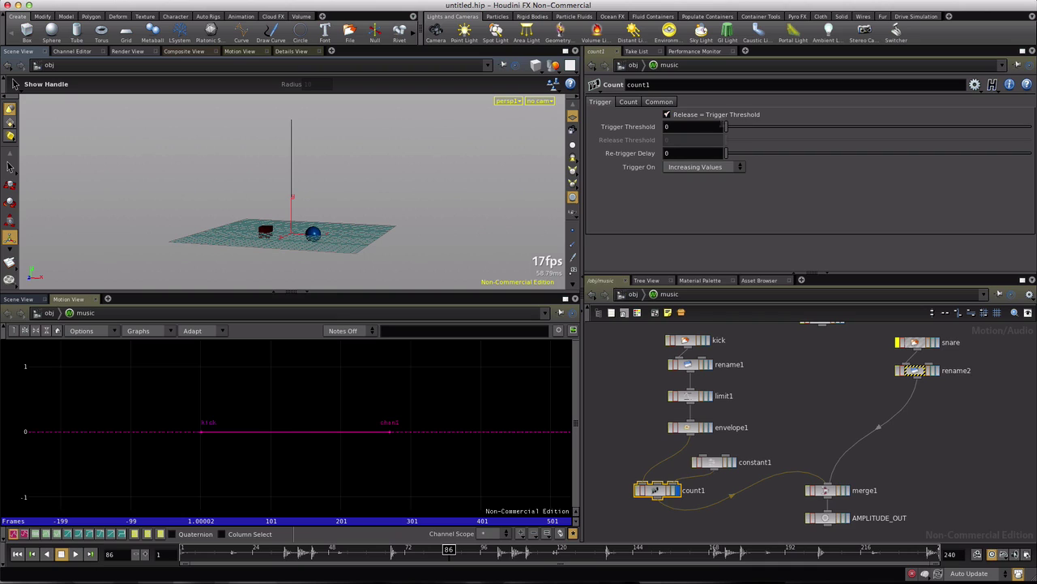
{"action": "mouse_move", "coordinate": [727, 128]}
{"action": "left_mouse_down"}
{"action": "mouse_move", "coordinate": [762, 127]}
{"action": "mouse_move", "coordinate": [745, 132]}
{"action": "left_mouse_up"}
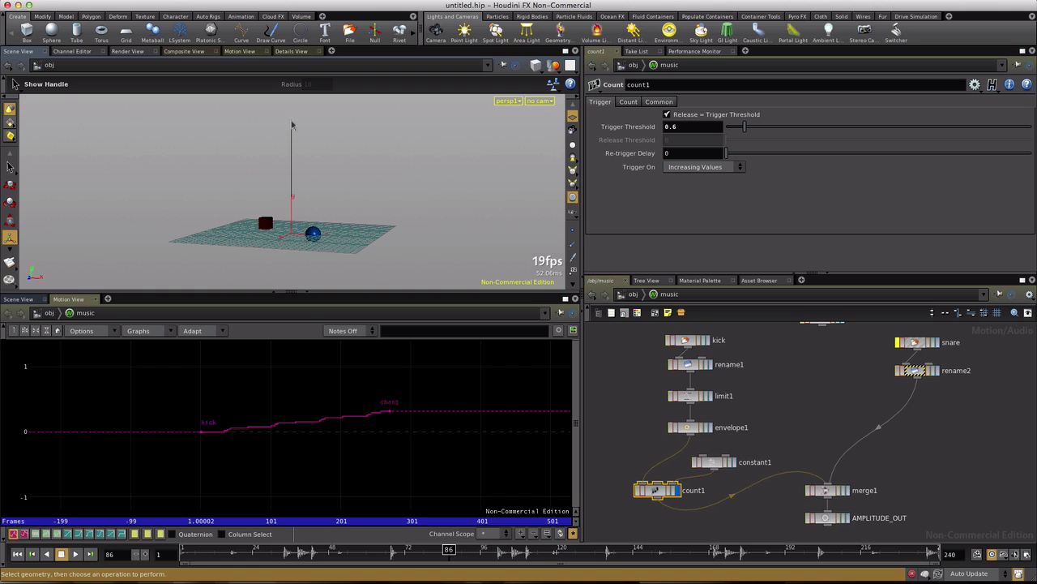
Step: Change constant1's kick value to 0.062 and fit the stepped curve in the graph
{"action": "left_click", "coordinate": [713, 464]}
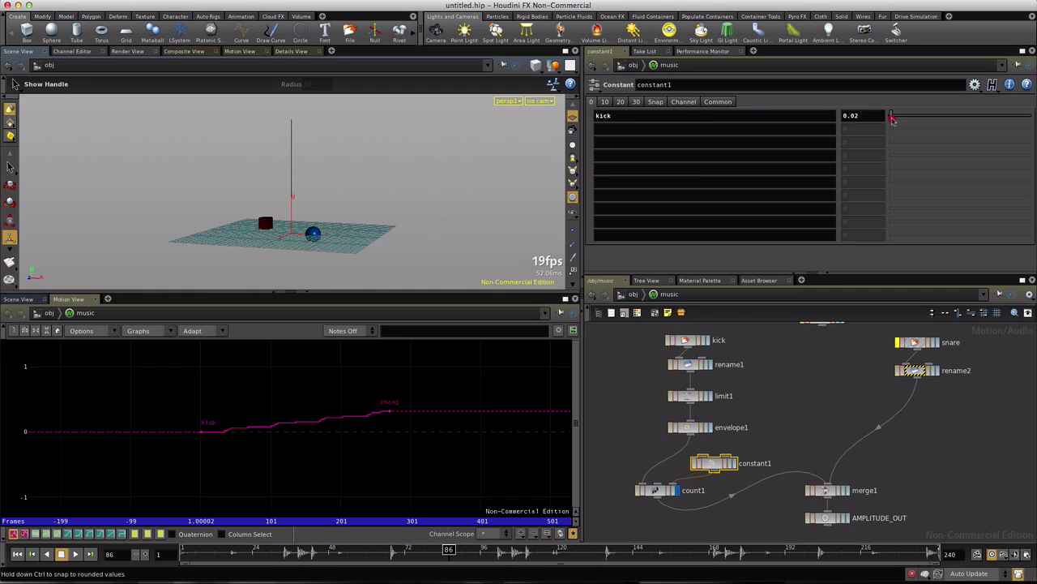
{"action": "left_click_drag", "start_coordinate": [892, 119], "coordinate": [895, 117]}
{"action": "key", "text": "BackSpace"}
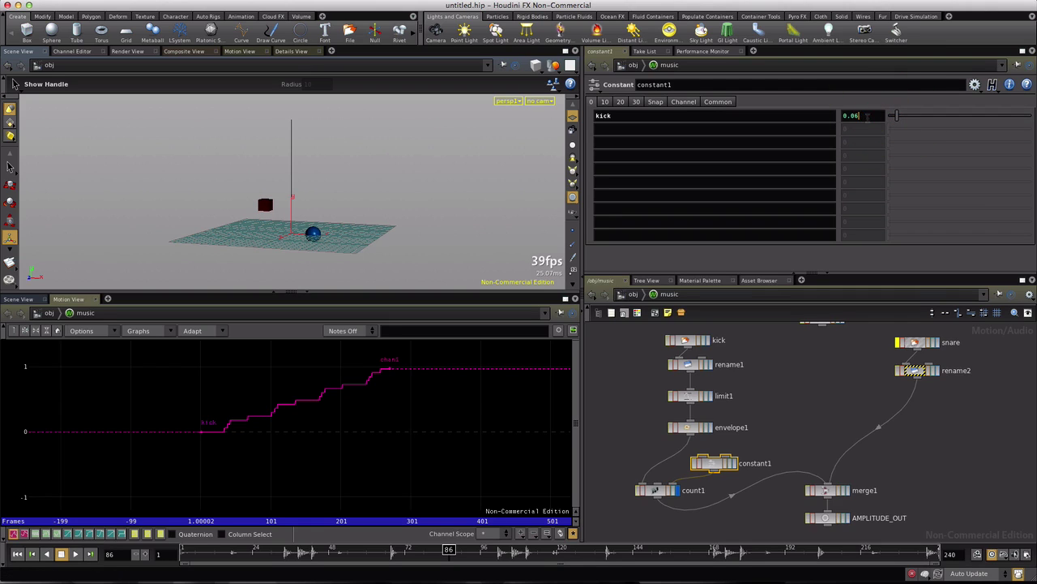
{"action": "key", "text": "Return"}
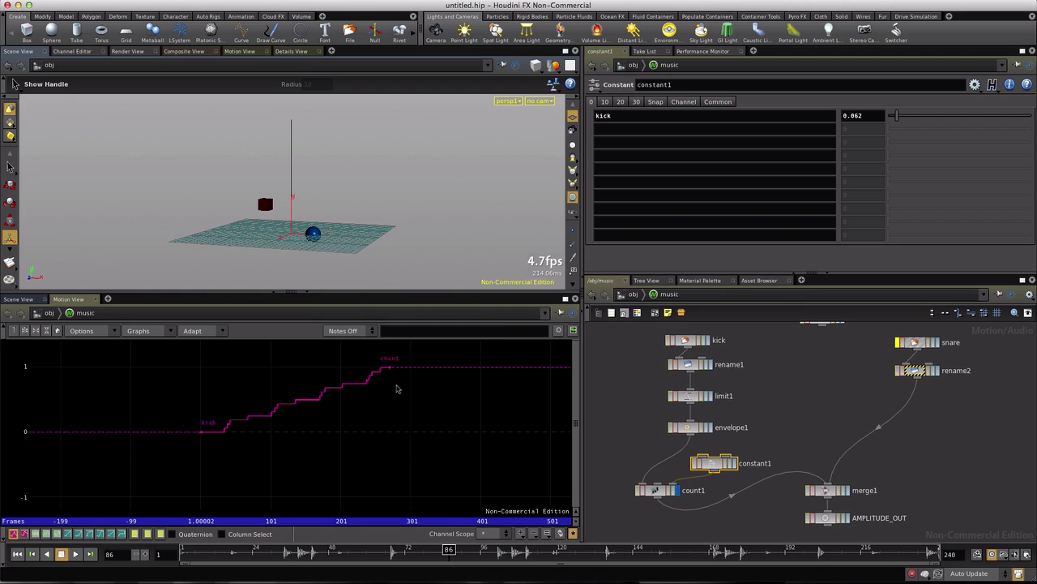
{"action": "key", "text": "h"}
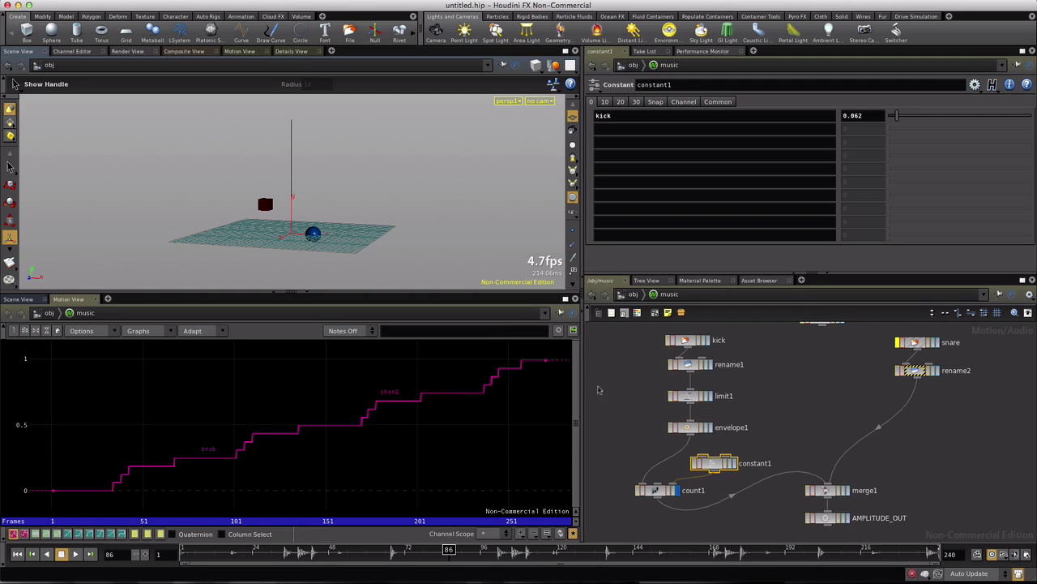
Step: Play from frame 1 to watch the box rise, and clear the snare node's bypass
{"action": "left_click", "coordinate": [17, 554]}
{"action": "left_click", "coordinate": [76, 555]}
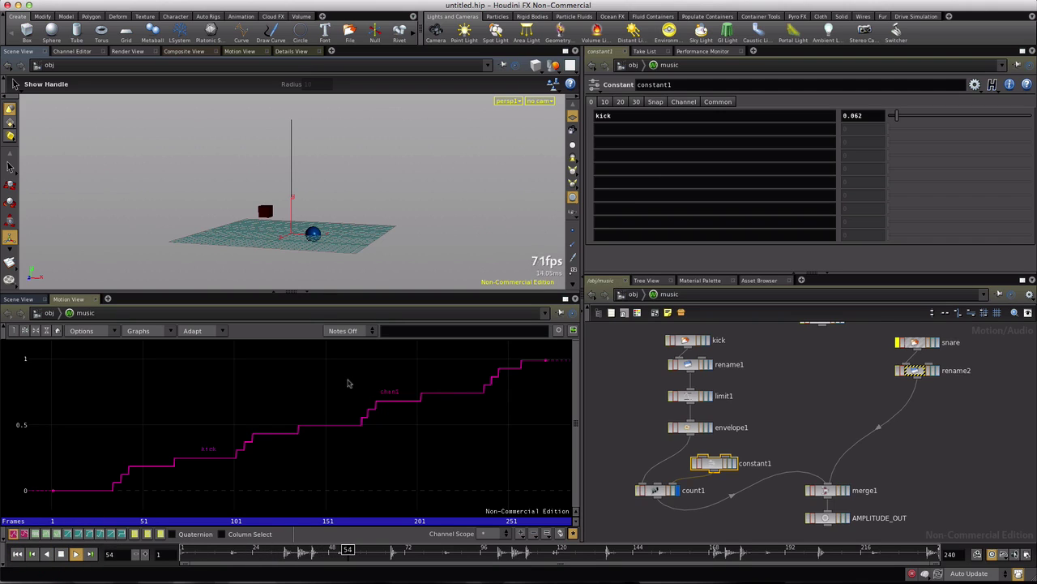
{"action": "left_click", "coordinate": [898, 342]}
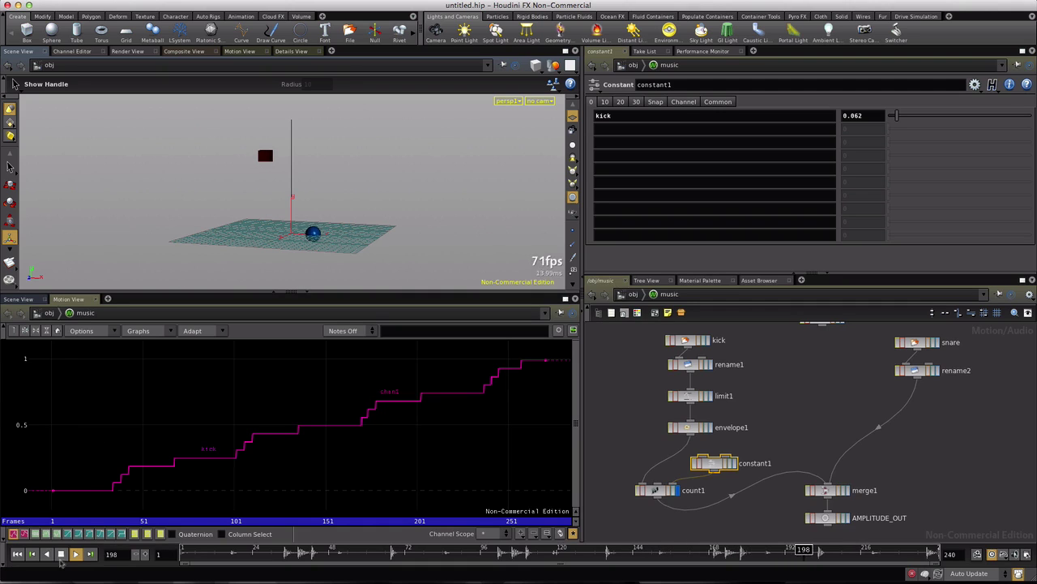
{"action": "key", "text": "Escape"}
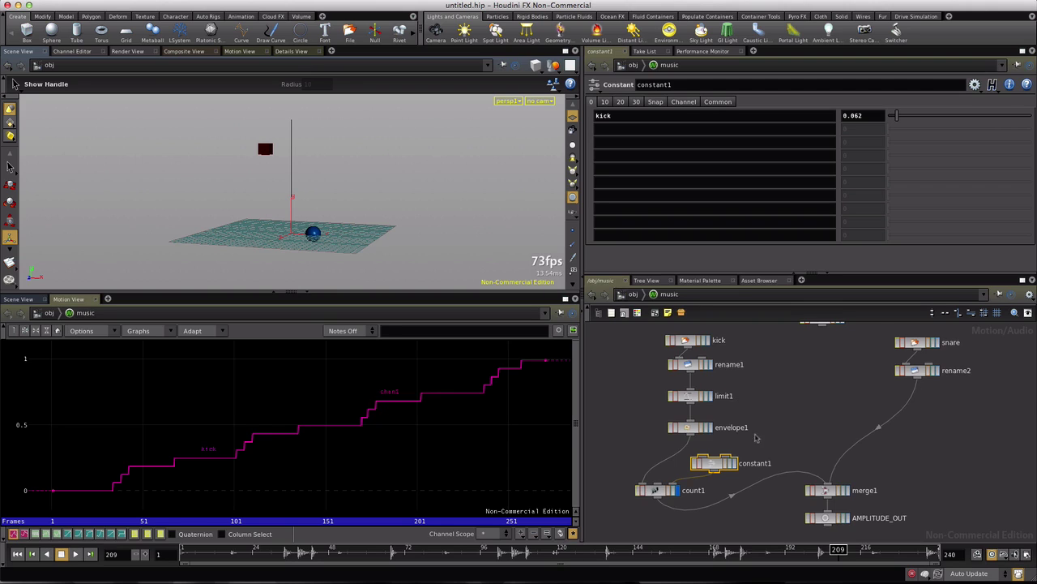
{"action": "key", "text": "Tab"}
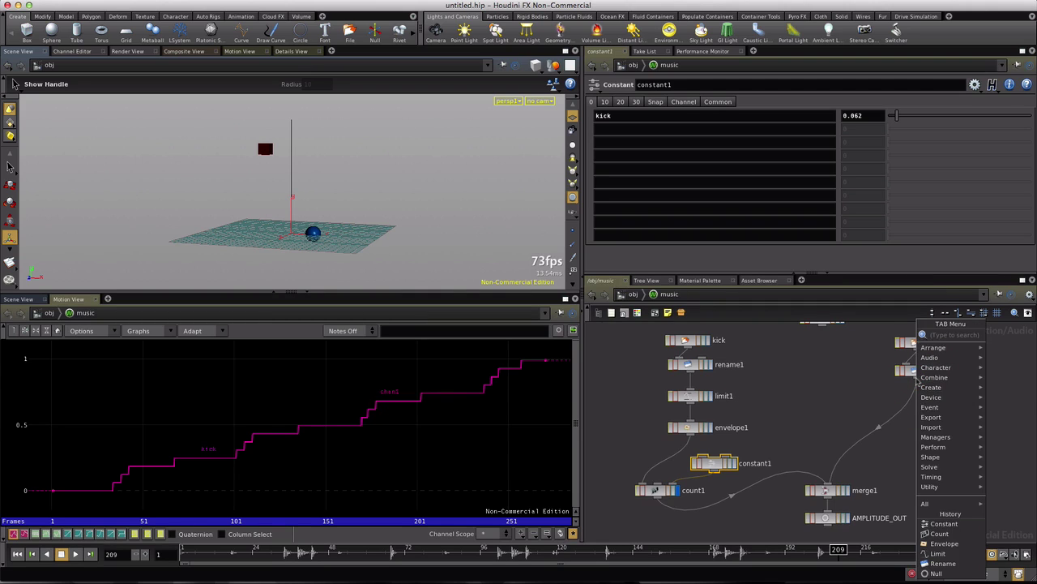
Step: Insert a Limit node, limit2, below rename2
{"action": "left_click", "coordinate": [938, 552]}
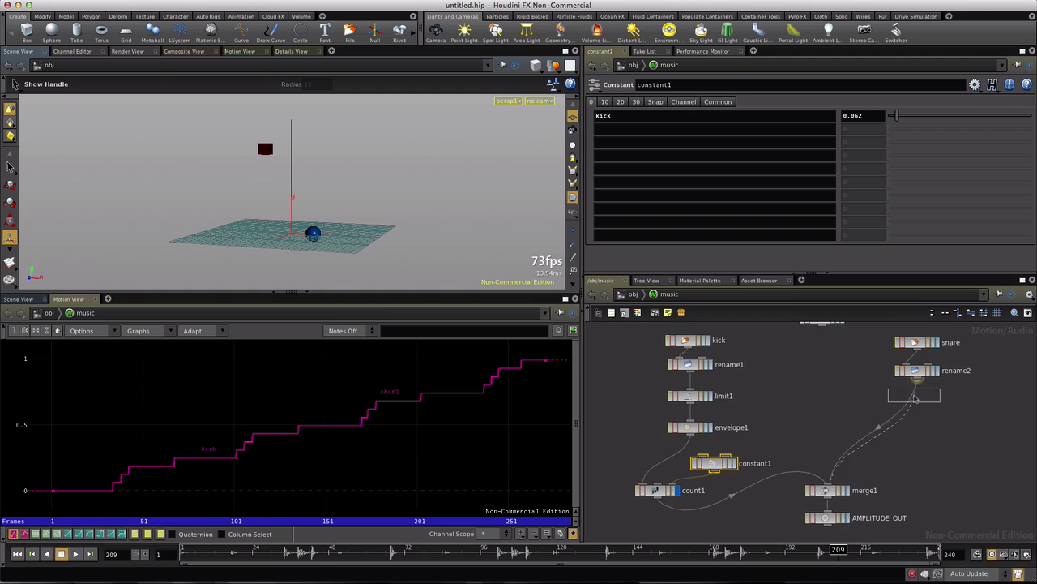
{"action": "left_click", "coordinate": [915, 395]}
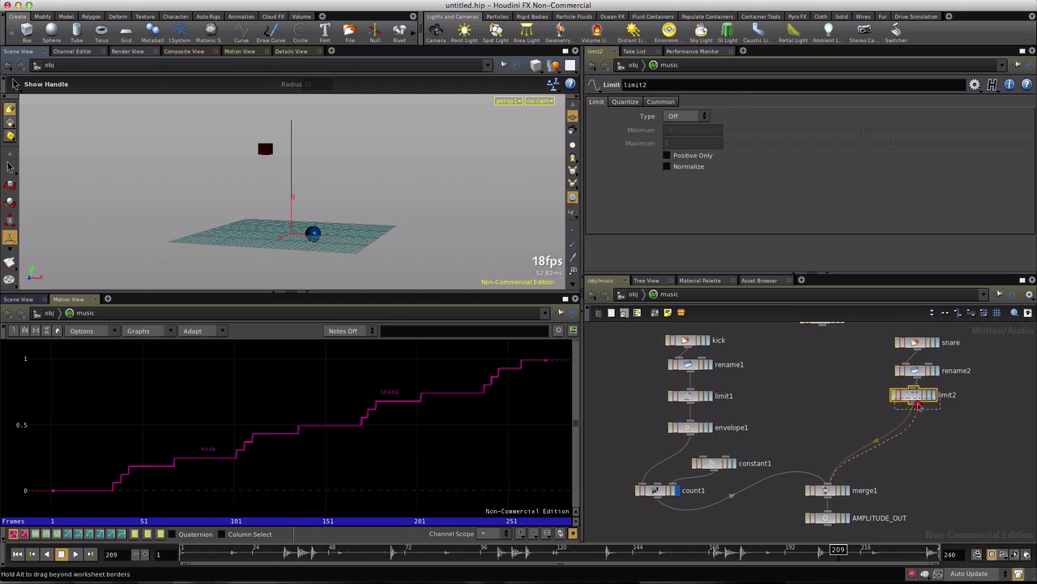
{"action": "left_click", "coordinate": [914, 403]}
Step: Add envelope2 under limit2 with Envelope Width 10, then display limit2's output
{"action": "key", "text": "Tab"}
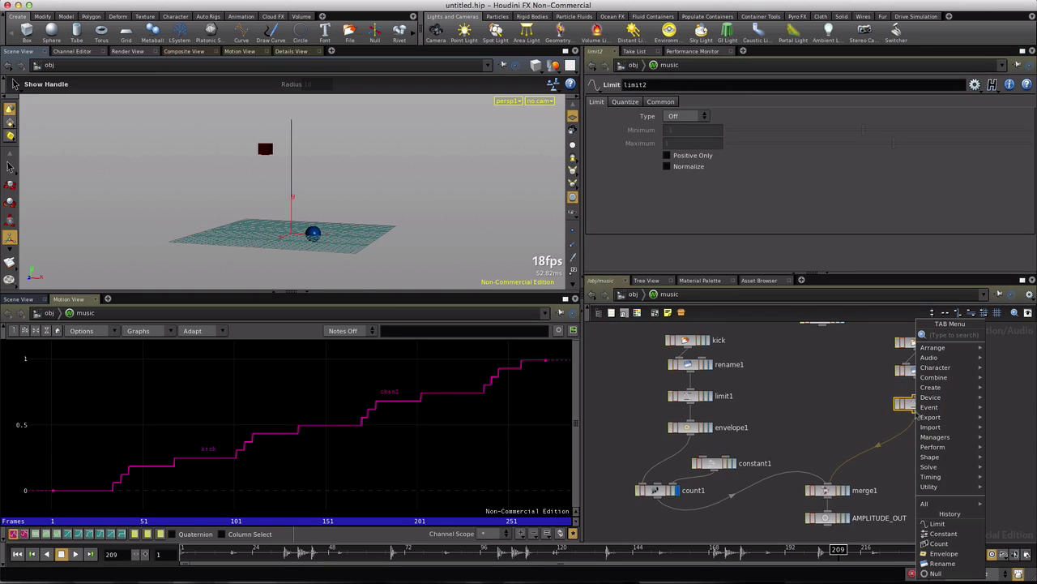
{"action": "type", "text": "Envelope"}
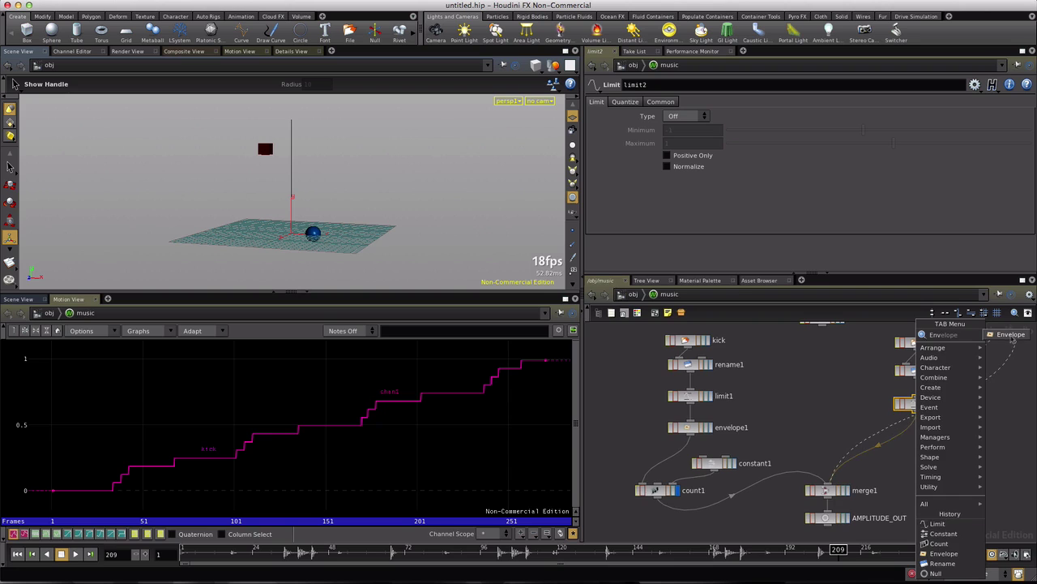
{"action": "left_click", "coordinate": [1011, 335]}
{"action": "left_click", "coordinate": [916, 437]}
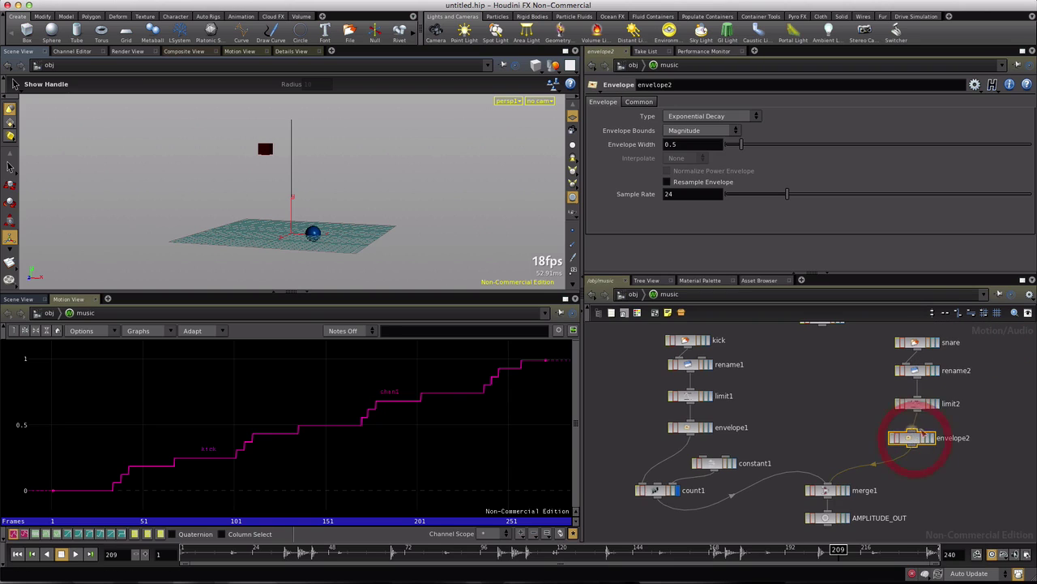
{"action": "left_click_drag", "start_coordinate": [915, 439], "coordinate": [922, 440]}
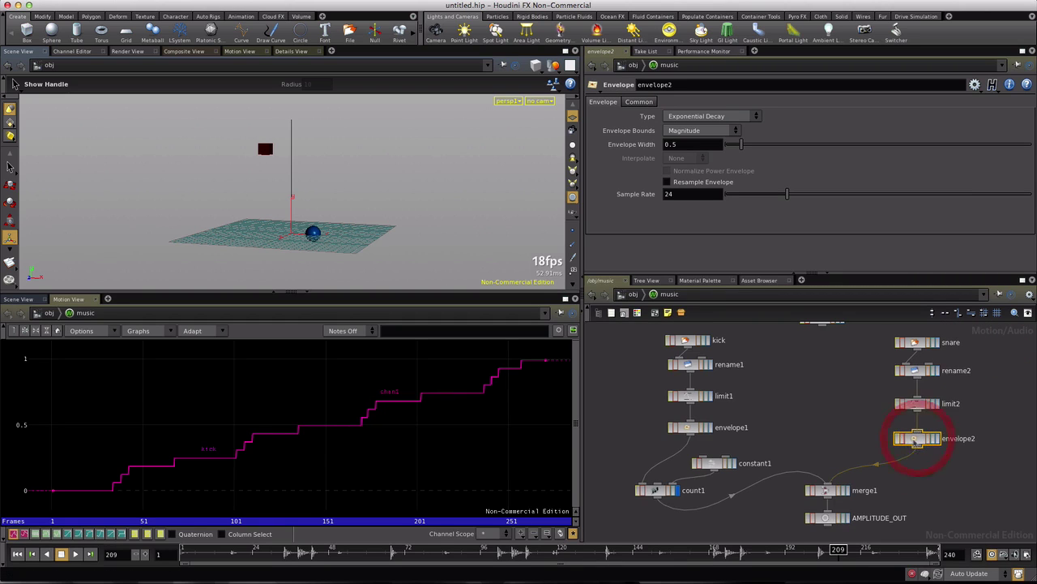
{"action": "left_click_drag", "start_coordinate": [741, 148], "coordinate": [1026, 139]}
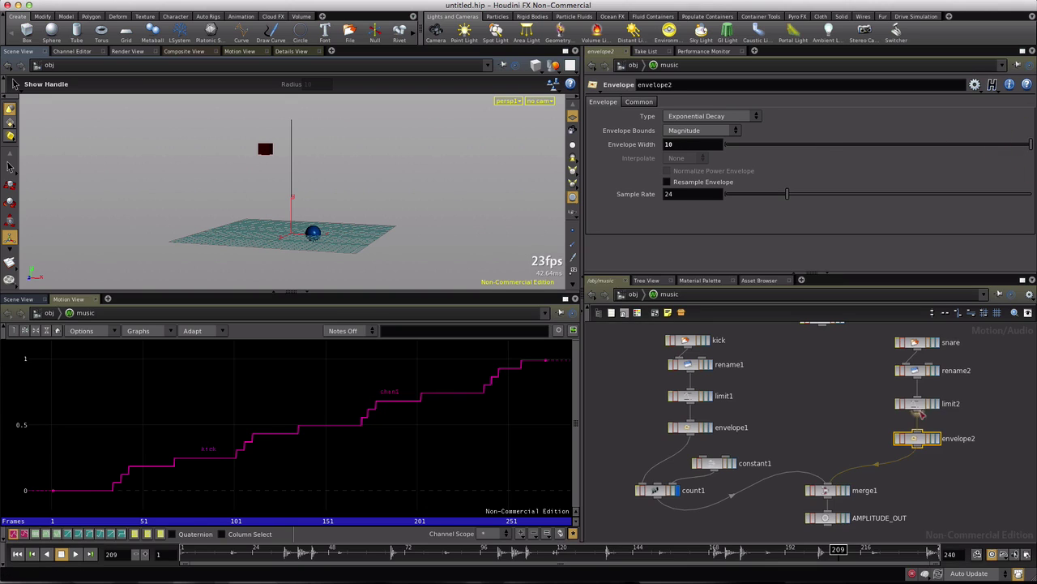
{"action": "left_click", "coordinate": [918, 403]}
{"action": "left_click", "coordinate": [937, 403]}
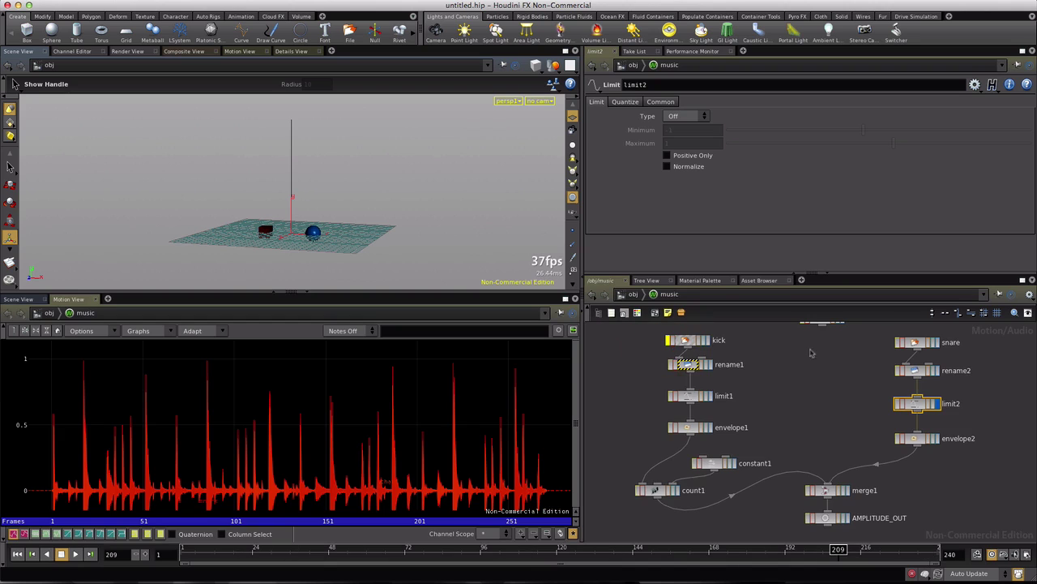
Step: Choose the snare CHOP as the Audio Panel's source, close the panel, and rewind
{"action": "key", "text": "h"}
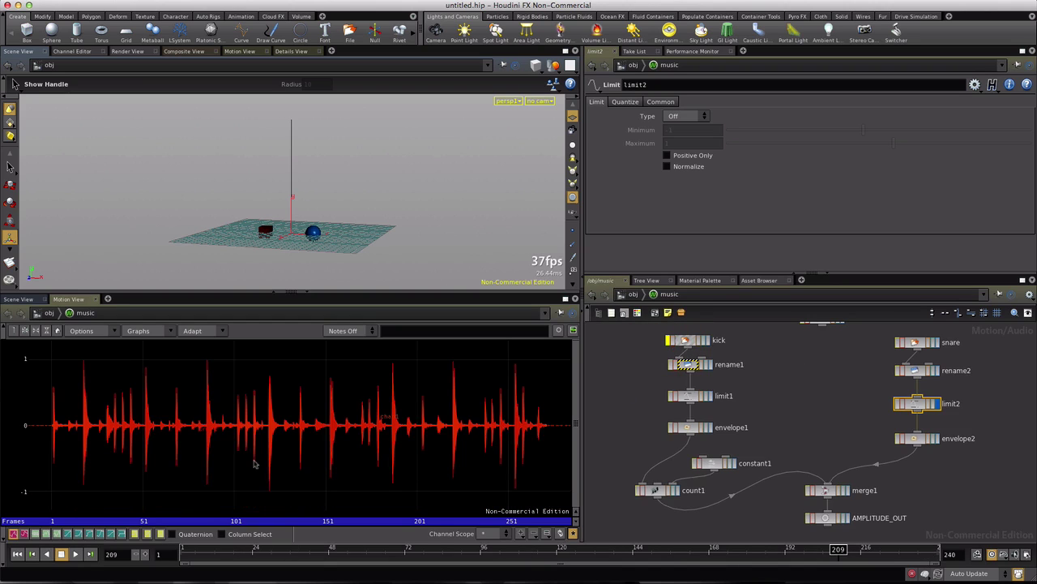
{"action": "scroll", "coordinate": [255, 464], "scroll_direction": "up", "scroll_amount": 3}
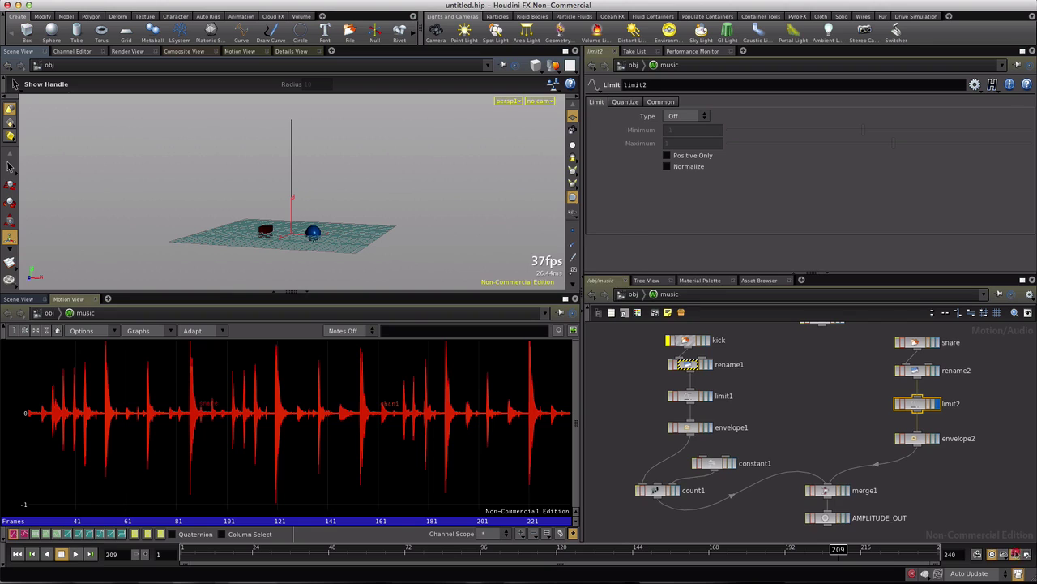
{"action": "left_click", "coordinate": [1015, 554]}
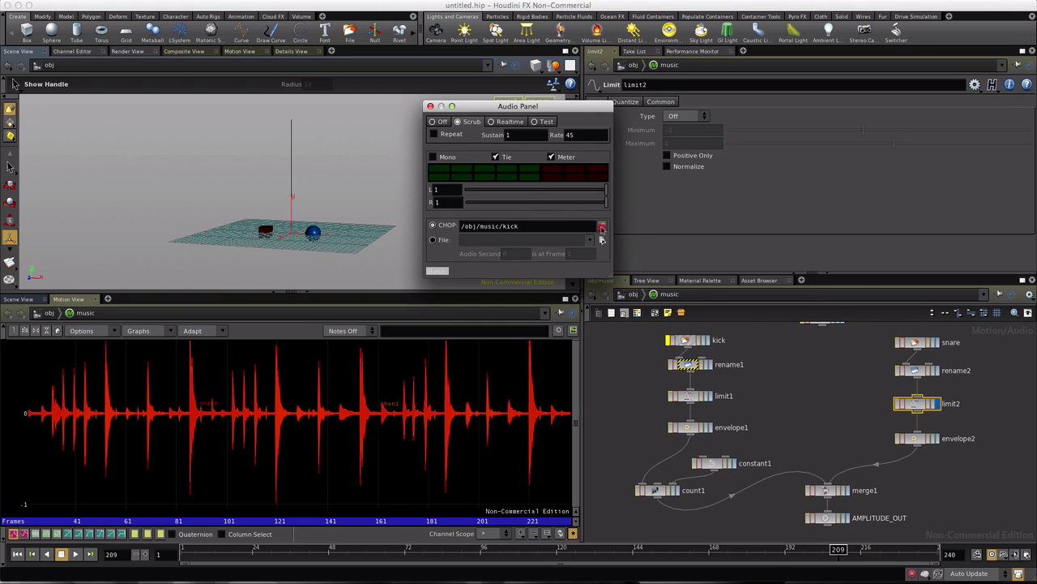
{"action": "left_click", "coordinate": [601, 227]}
{"action": "scroll", "coordinate": [517, 235], "scroll_direction": "down", "scroll_amount": 1}
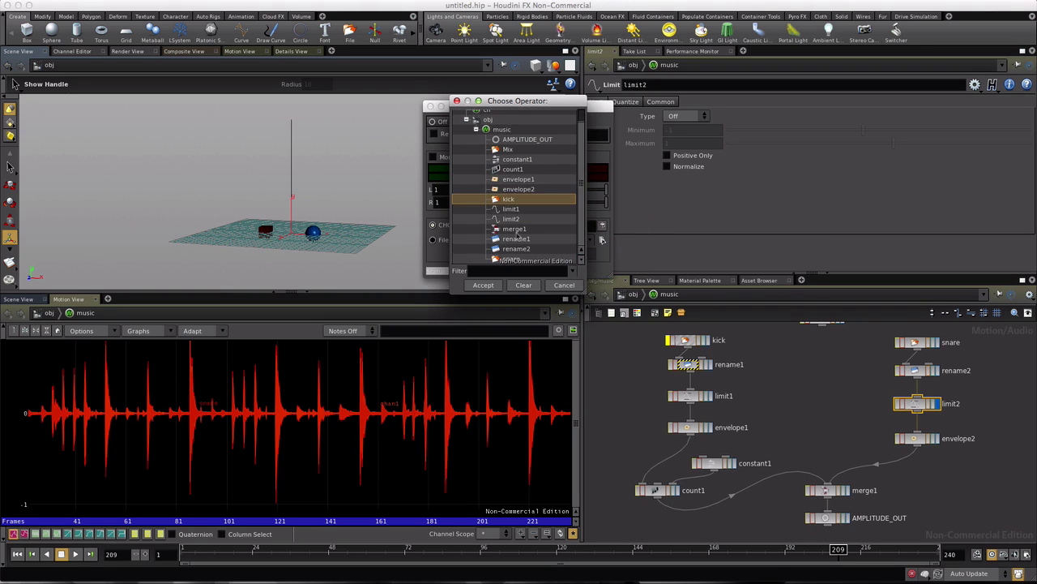
{"action": "left_click", "coordinate": [500, 259]}
{"action": "left_click", "coordinate": [480, 285]}
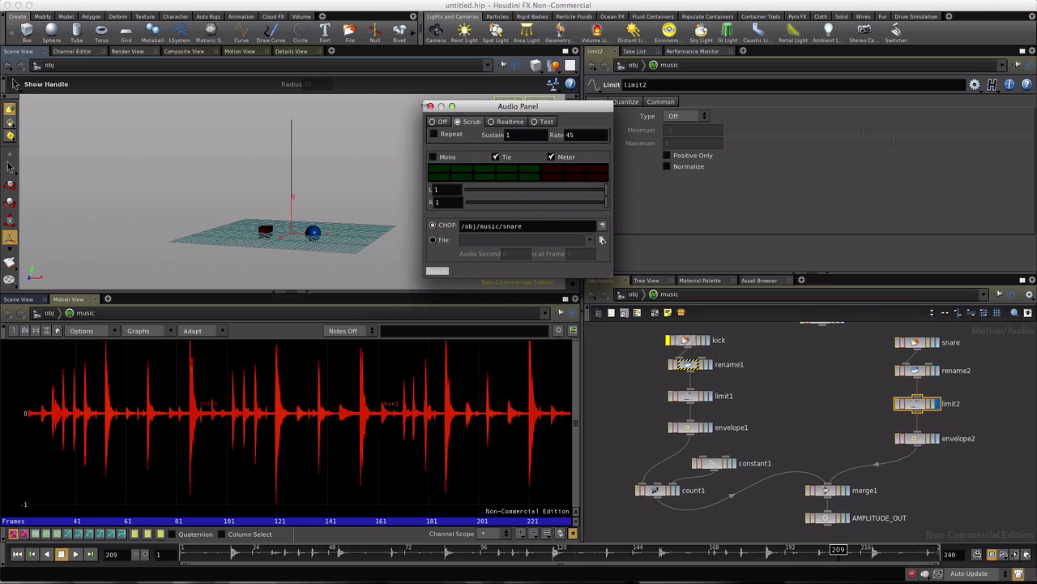
{"action": "left_click", "coordinate": [431, 106]}
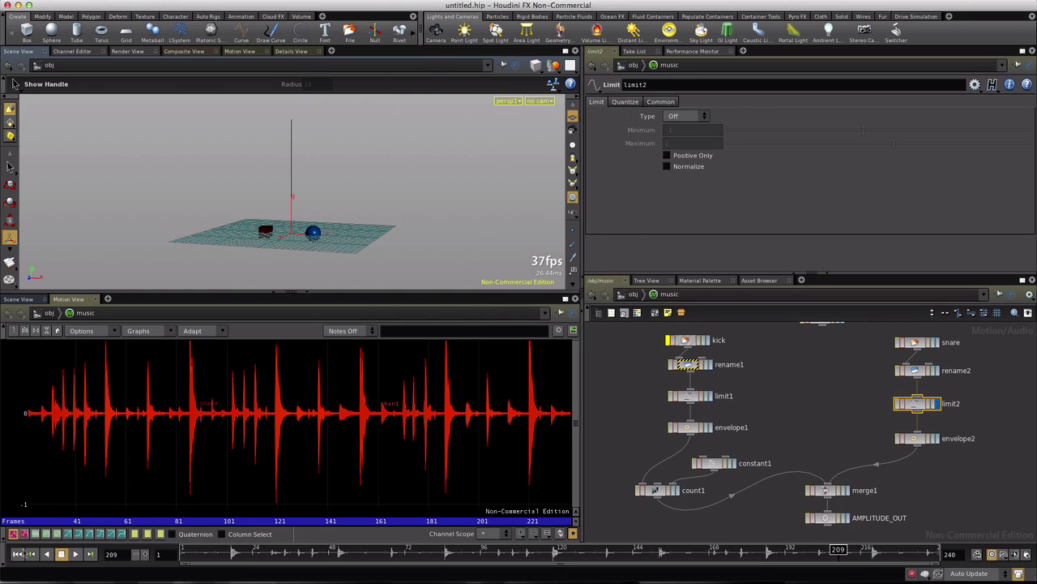
{"action": "left_click", "coordinate": [17, 554]}
Step: Play the animation to check the sphere's motion, stopping around frame 63
{"action": "left_click", "coordinate": [75, 553]}
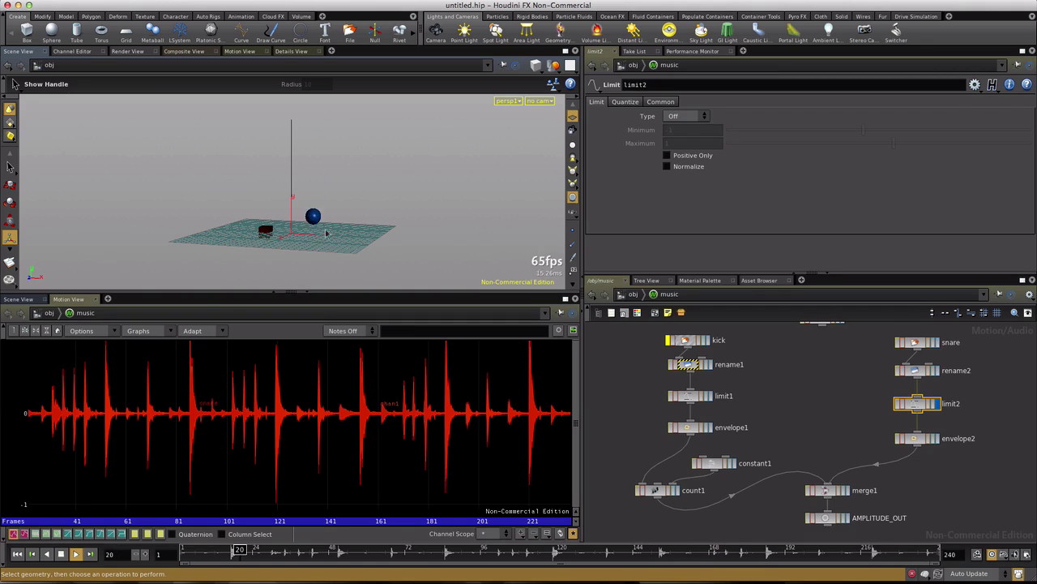
{"action": "left_click", "coordinate": [61, 554]}
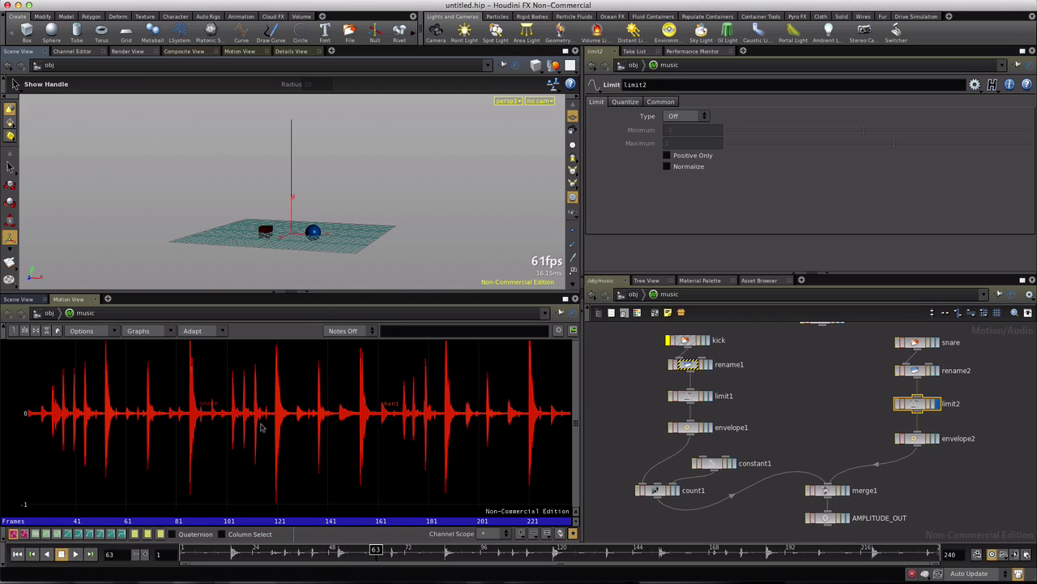
{"action": "scroll", "coordinate": [262, 426], "scroll_direction": "down", "scroll_amount": 5}
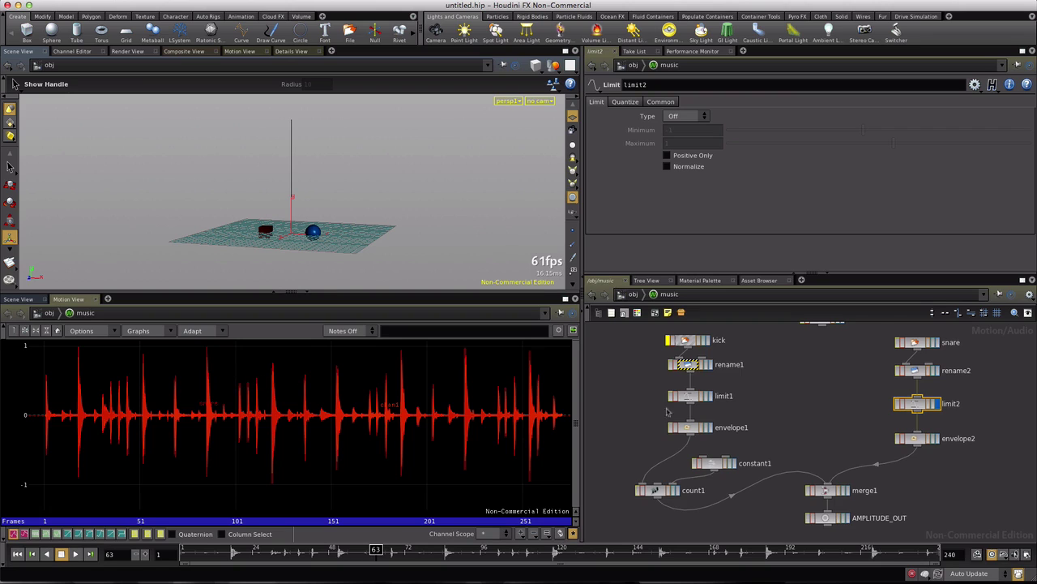
Step: Set limit2's Type to Clamp
{"action": "left_click", "coordinate": [919, 405]}
{"action": "left_click", "coordinate": [701, 119]}
{"action": "left_click", "coordinate": [702, 130]}
Step: Clamp the snare channel to 0.615–0.762, test playback, then select sphere_object1 at /obj
{"action": "left_click_drag", "start_coordinate": [304, 487], "coordinate": [303, 369]}
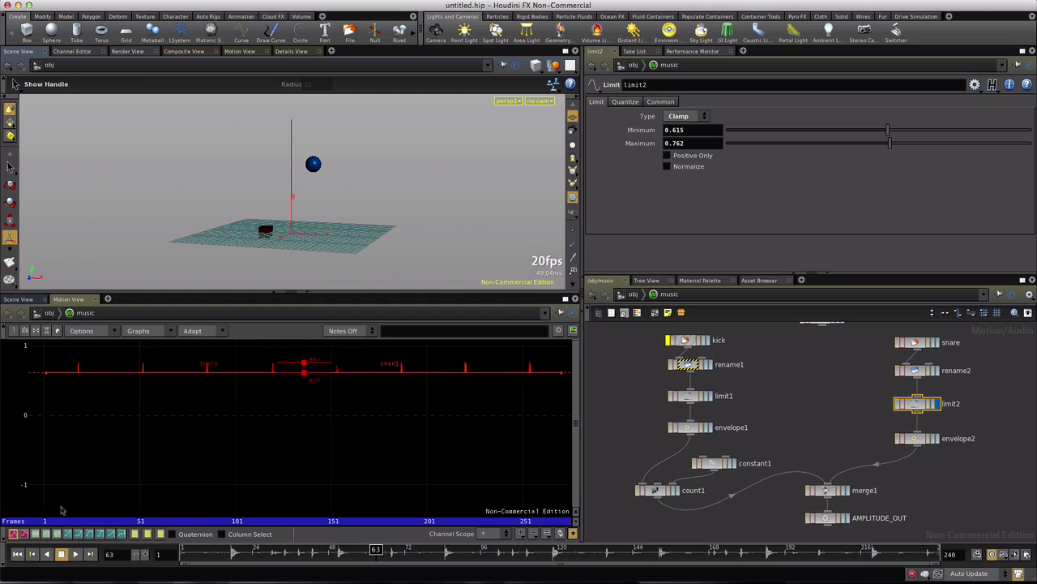
{"action": "left_click", "coordinate": [17, 554]}
{"action": "left_click", "coordinate": [75, 554]}
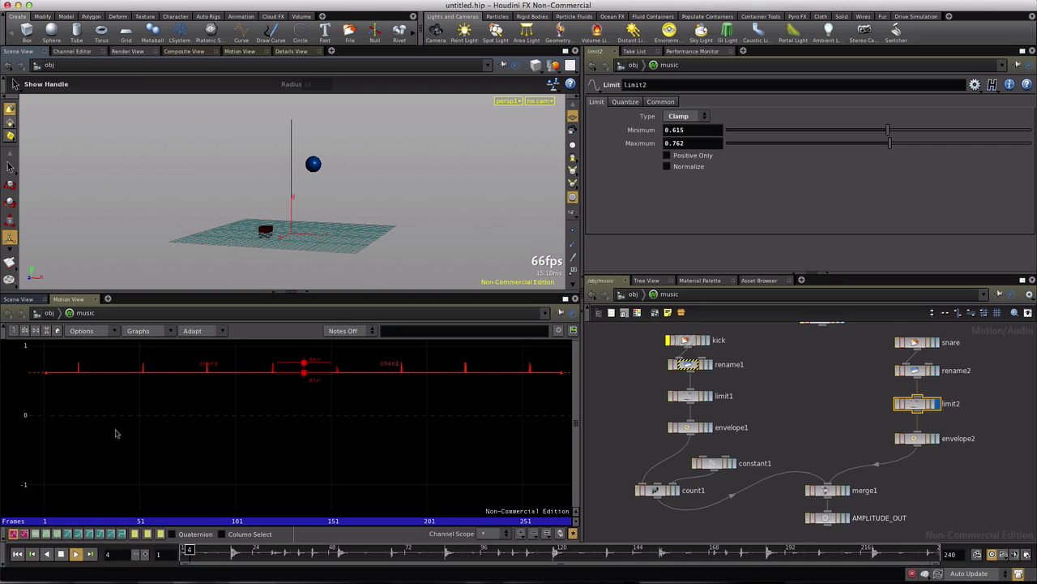
{"action": "left_click", "coordinate": [61, 554]}
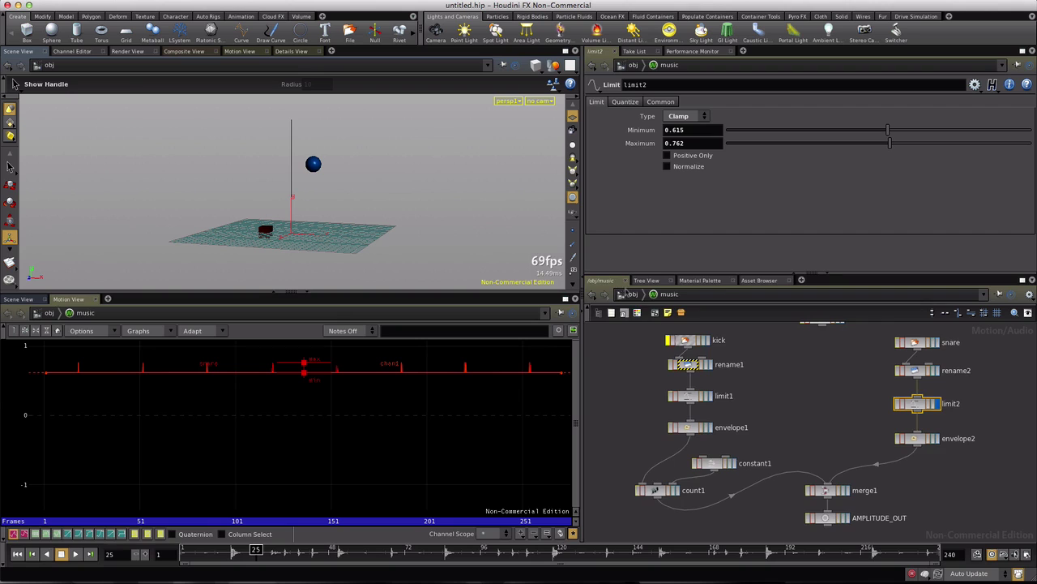
{"action": "left_click", "coordinate": [624, 293]}
{"action": "left_click", "coordinate": [666, 474]}
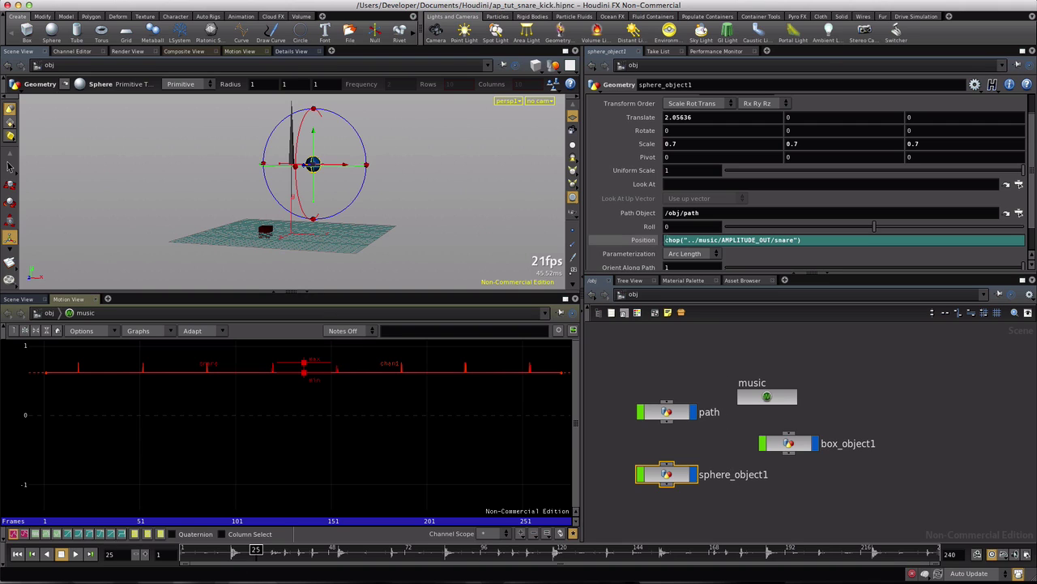
Step: Change the sphere's Position to fit(chop("../music/AMPLITUDE_OUT/snare"),0.6,0.75,0,1)
{"action": "left_click", "coordinate": [663, 240]}
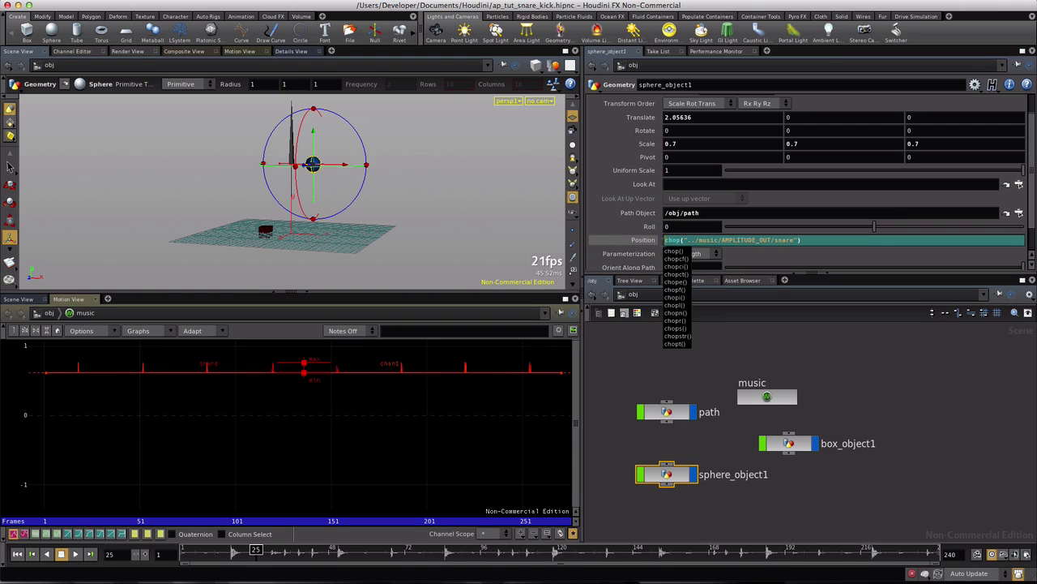
{"action": "left_click", "coordinate": [716, 358]}
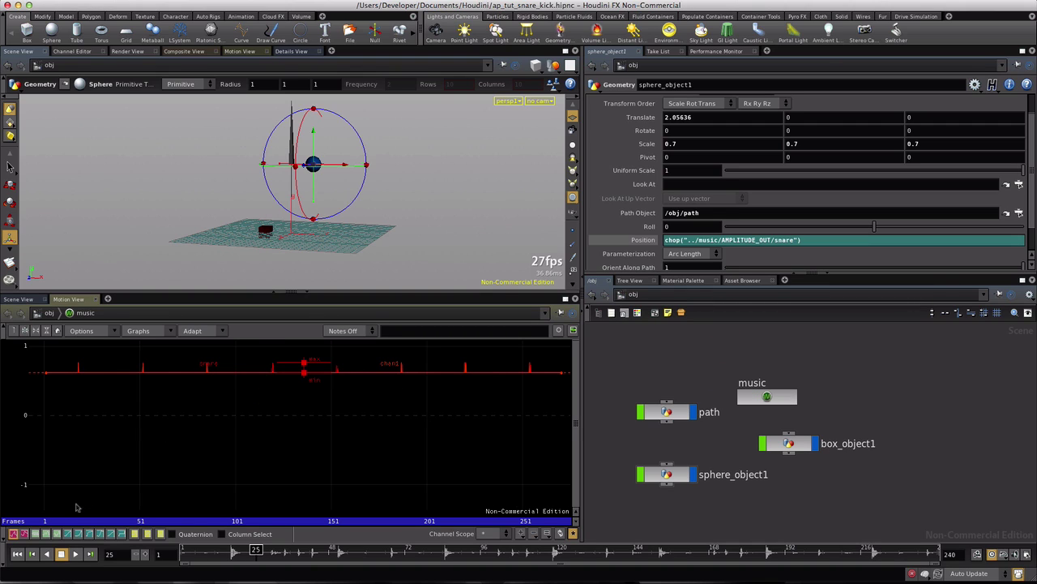
{"action": "left_click", "coordinate": [78, 376]}
{"action": "left_click", "coordinate": [79, 366]}
{"action": "left_click", "coordinate": [667, 240]}
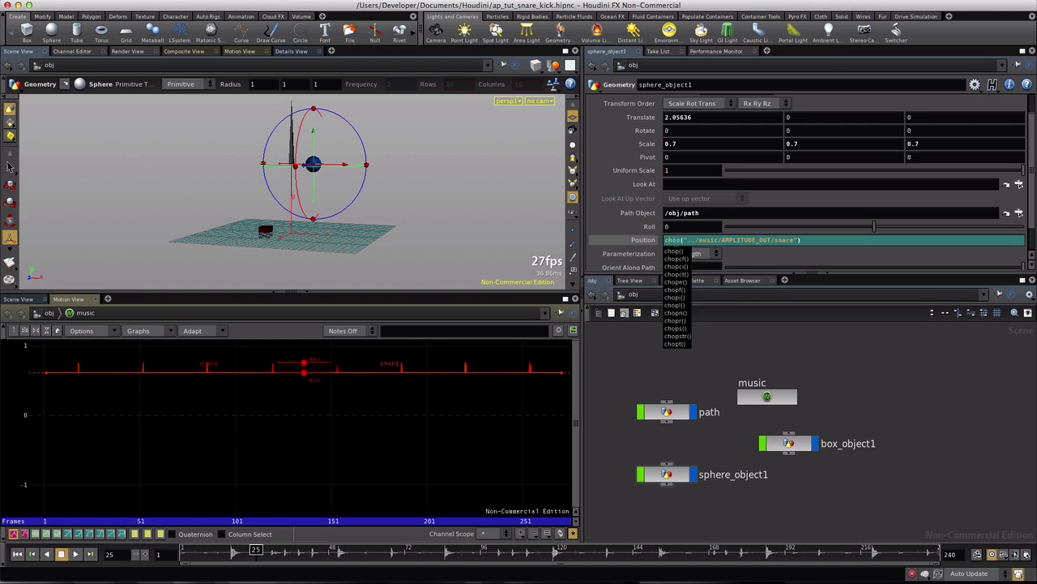
{"action": "type", "text": "a"}
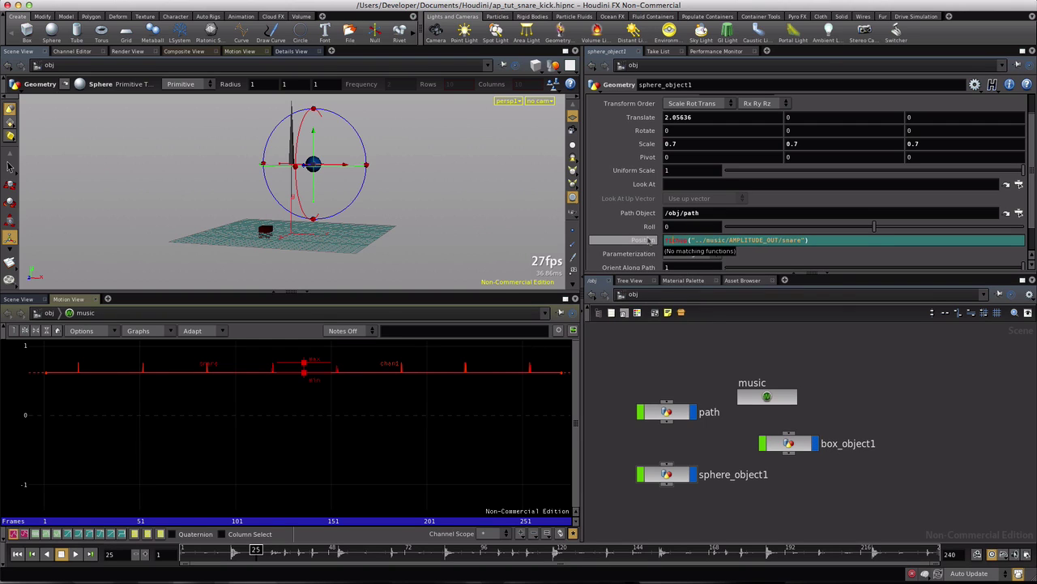
{"action": "type", "text": "("}
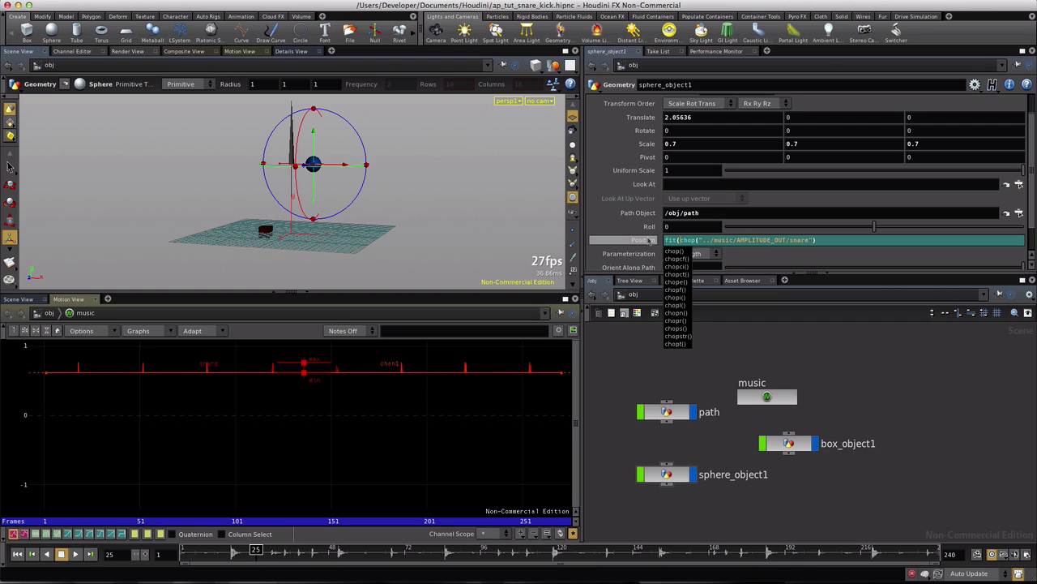
{"action": "type", "text": ",0.6,0.75,0"}
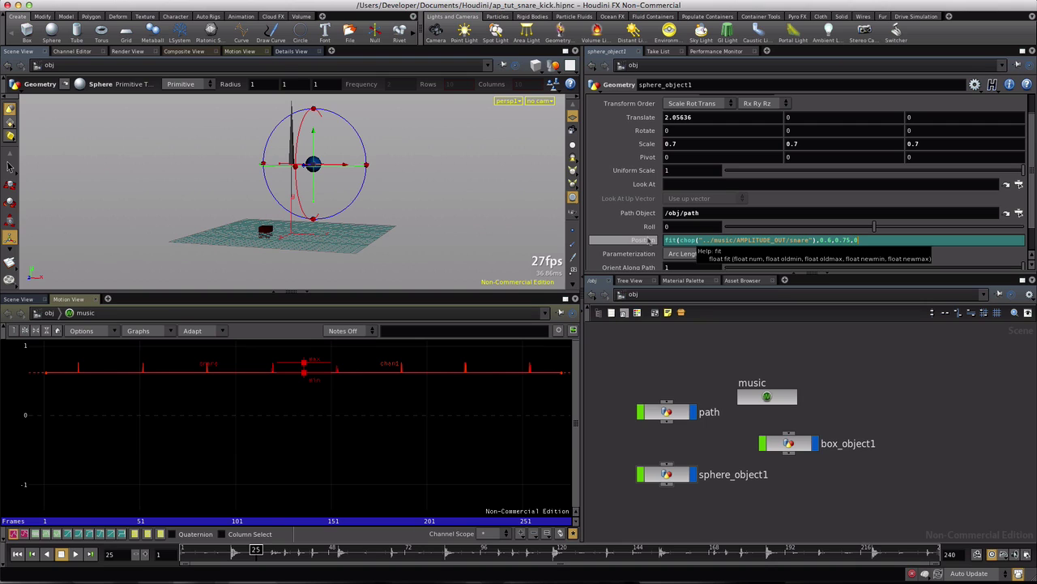
{"action": "type", "text": ")"}
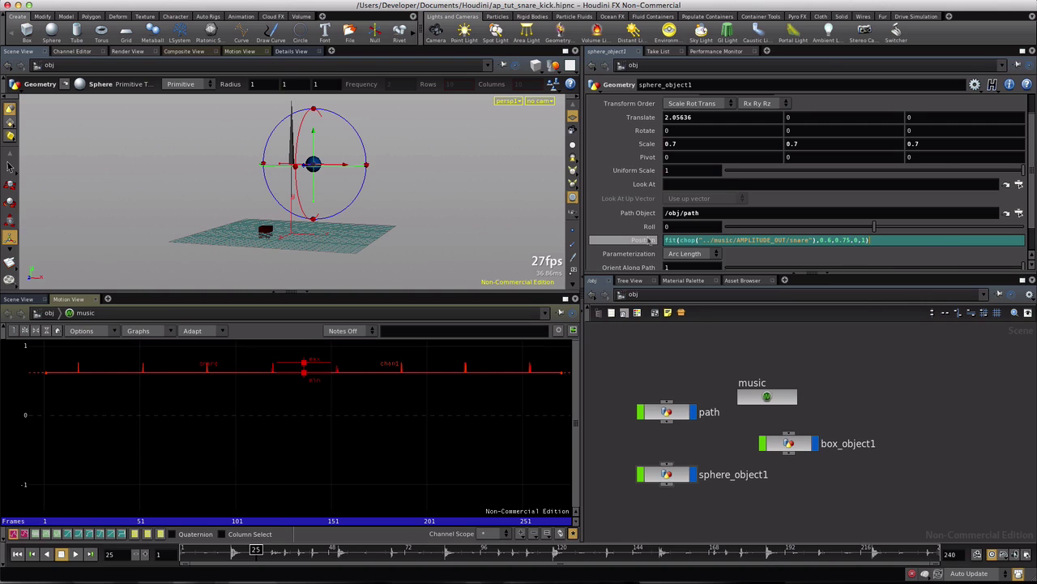
{"action": "key", "text": "Return"}
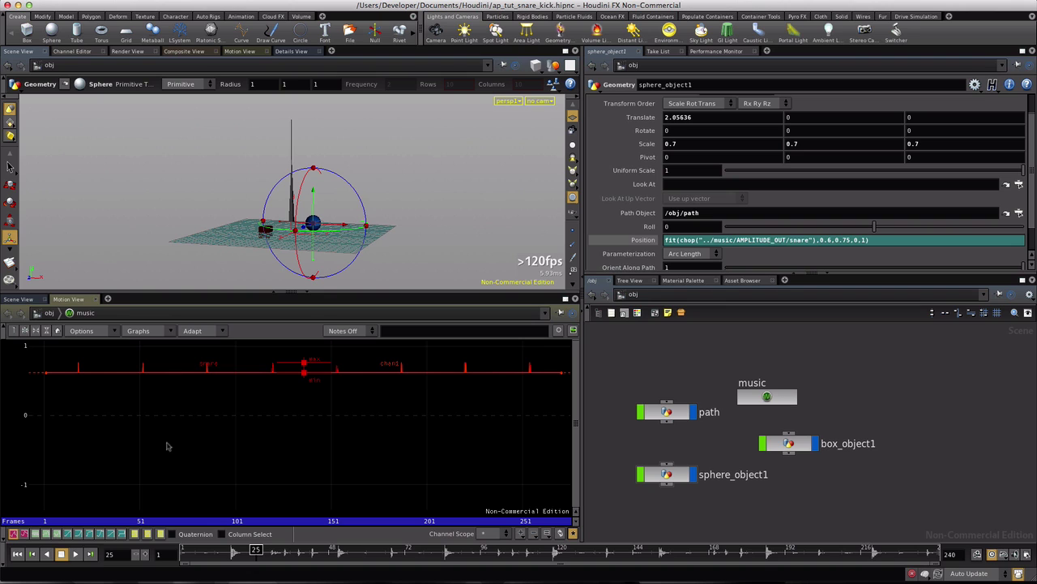
Step: Play the animation from the start, then re-enable the kick node inside the music network
{"action": "left_click", "coordinate": [17, 554]}
{"action": "left_click", "coordinate": [75, 554]}
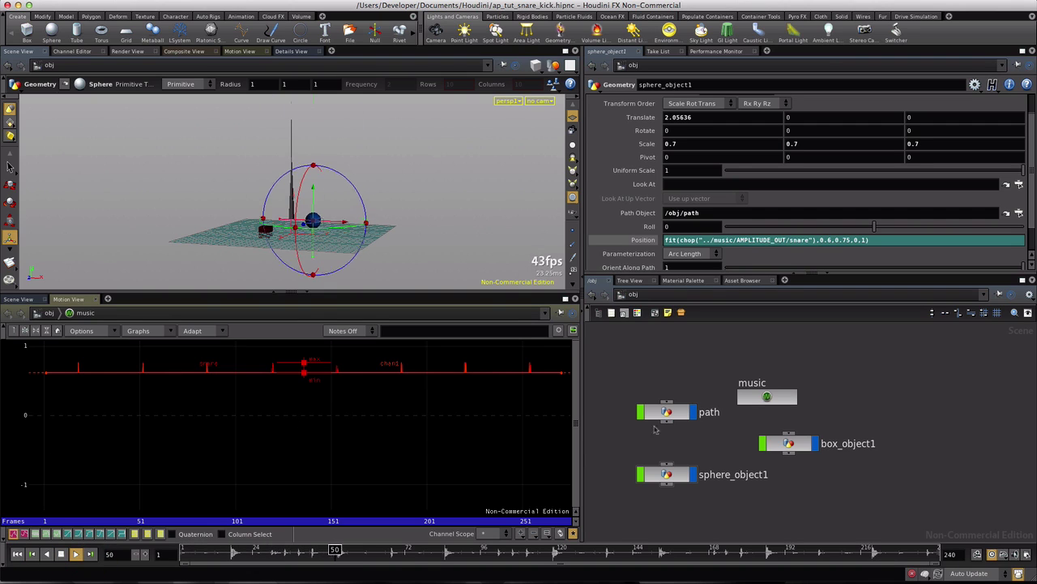
{"action": "double_click", "coordinate": [746, 400]}
{"action": "left_click", "coordinate": [669, 341]}
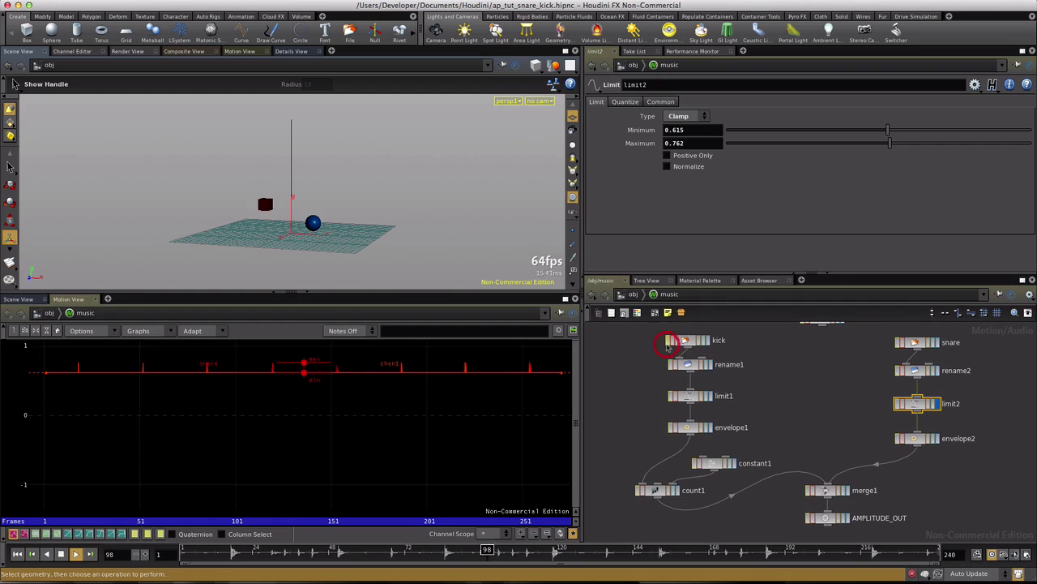
Step: Make the Mix CHOP the Audio Panel's source and close the panel
{"action": "left_click", "coordinate": [61, 554]}
{"action": "left_click", "coordinate": [1002, 554]}
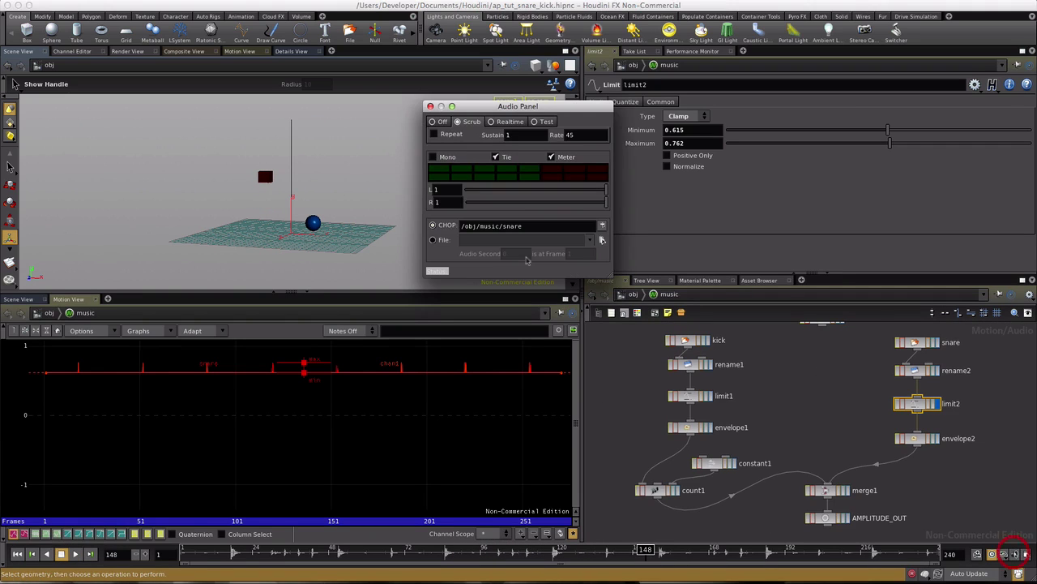
{"action": "left_click", "coordinate": [602, 227]}
{"action": "left_click", "coordinate": [507, 149]}
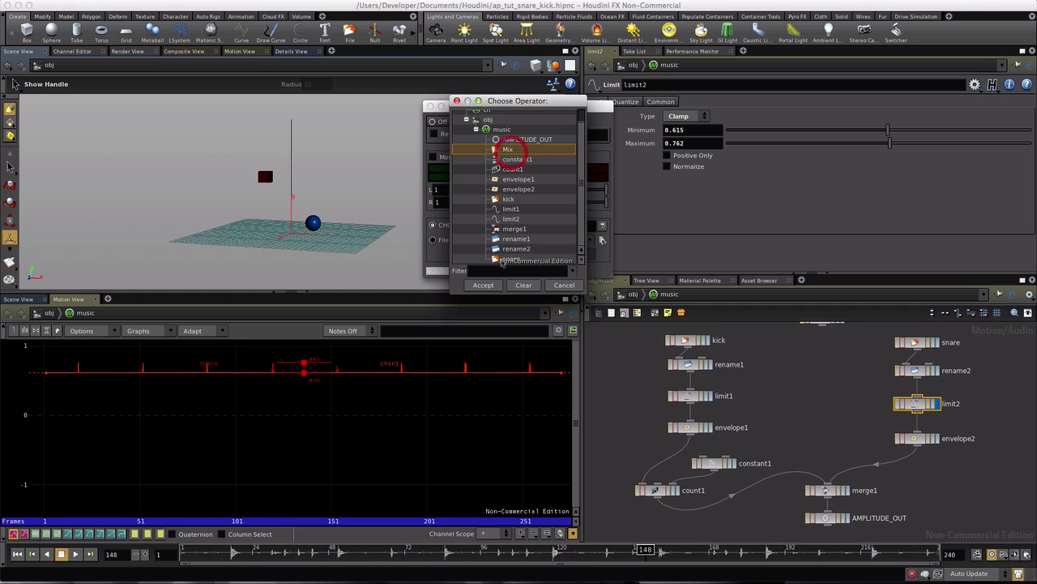
{"action": "left_click", "coordinate": [483, 285]}
{"action": "left_click", "coordinate": [430, 107]}
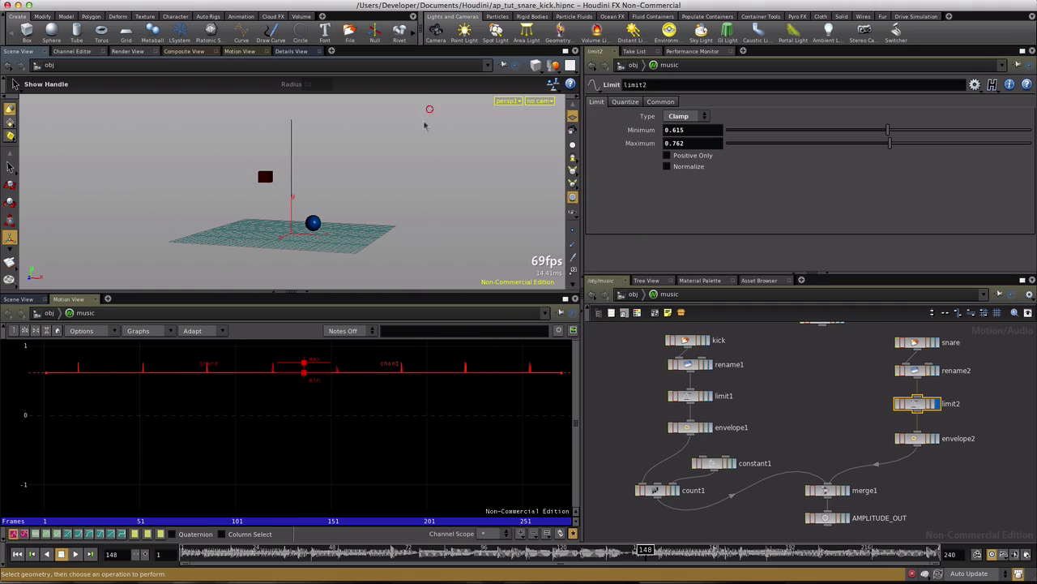
Step: Enlarge the 3D view and play from frame 1 to watch the box step upward
{"action": "left_click_drag", "start_coordinate": [292, 292], "coordinate": [290, 397]}
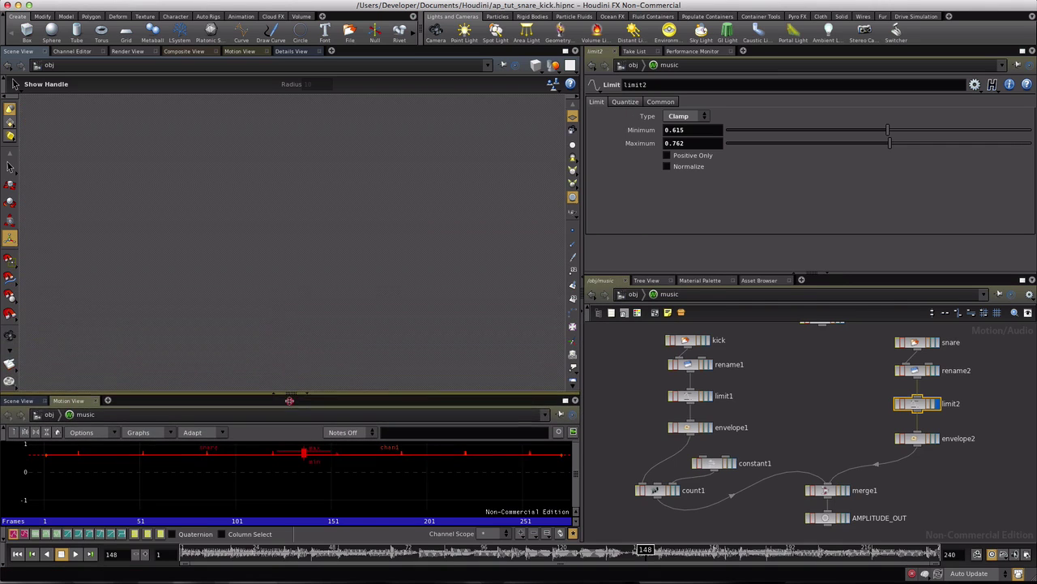
{"action": "key", "text": "Return"}
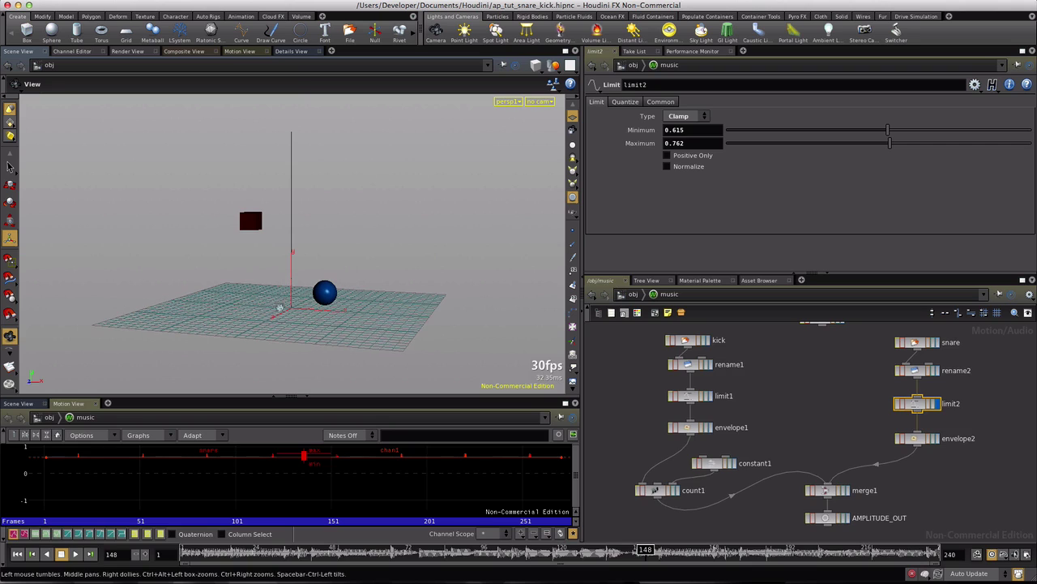
{"action": "left_click", "coordinate": [17, 555]}
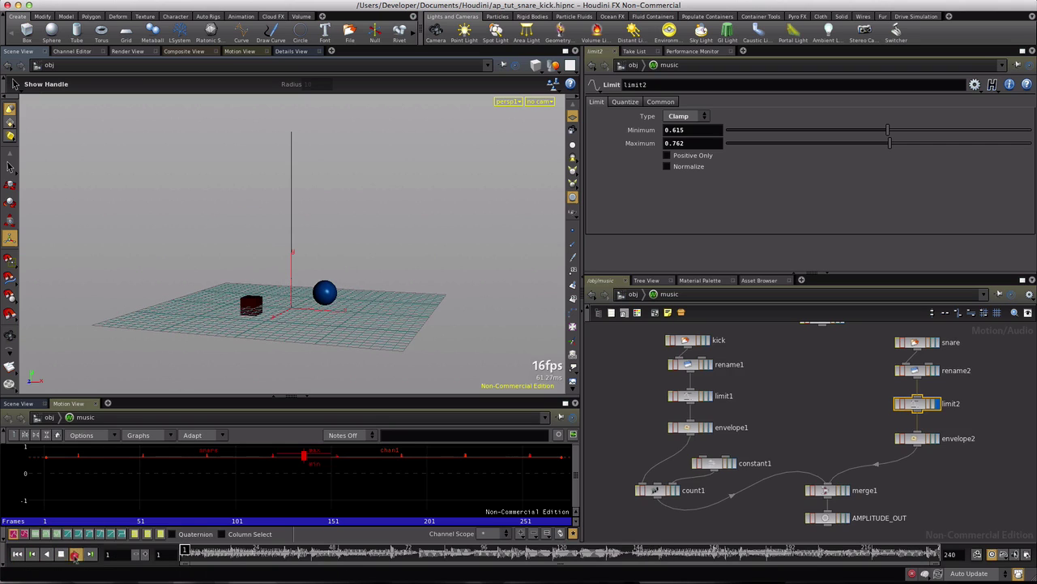
{"action": "left_click", "coordinate": [73, 554]}
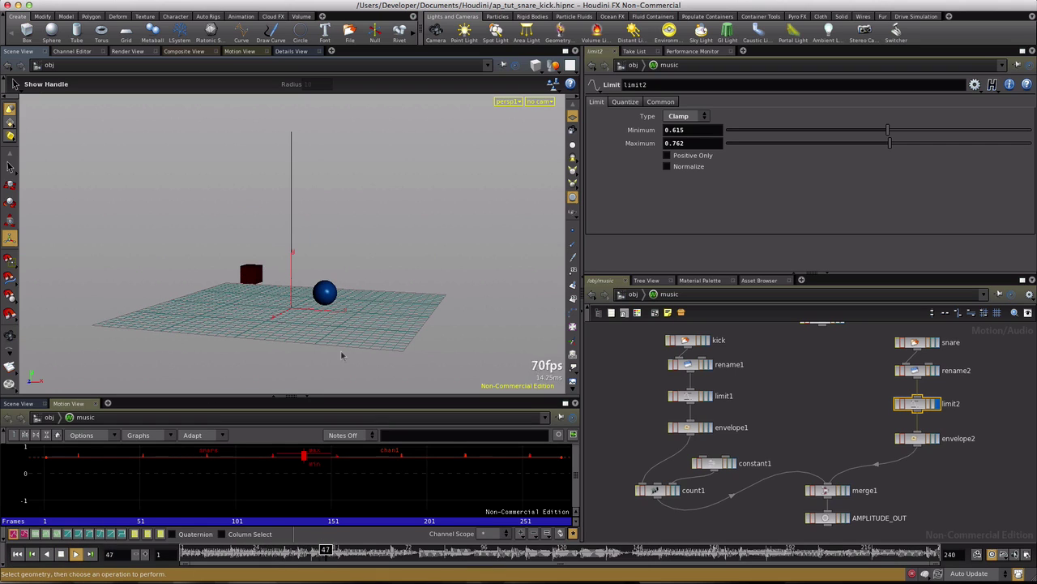